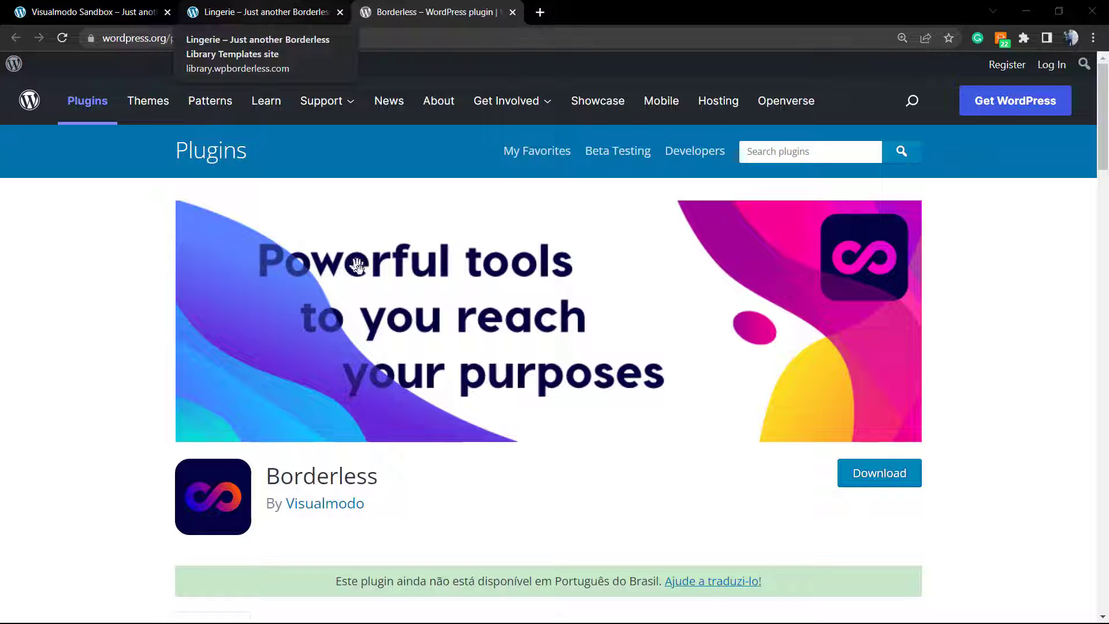
Open the Lingerie demo page and swipe its hero slider between the Collection and Lingerie slides
{"action": "left_click", "coordinate": [266, 14]}
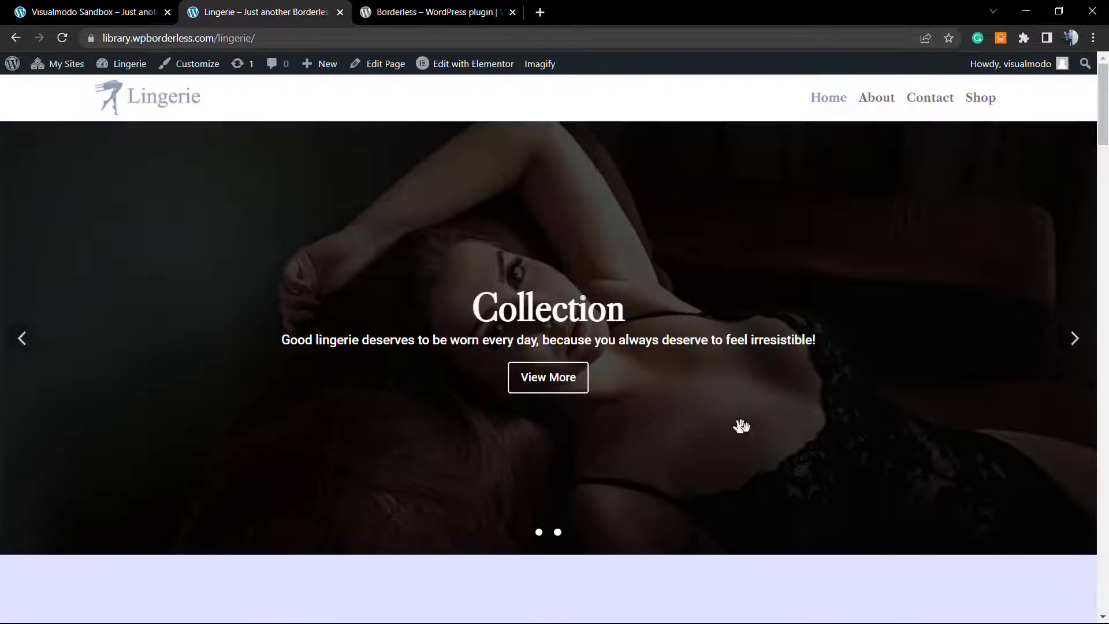
{"action": "left_click_drag", "start_coordinate": [748, 424], "coordinate": [399, 421]}
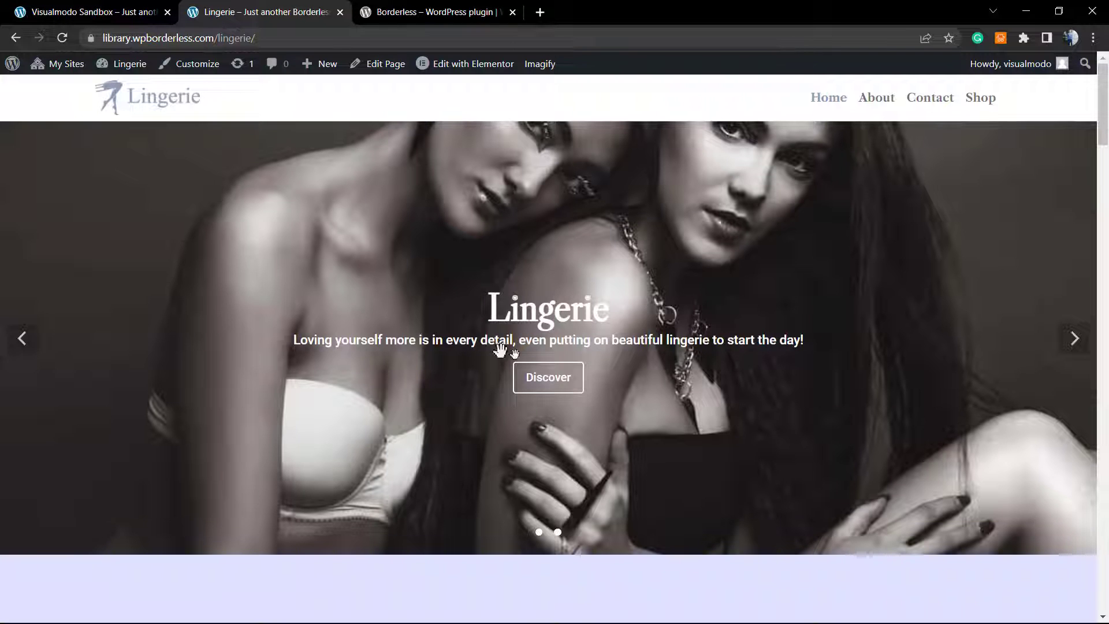
{"action": "left_click_drag", "start_coordinate": [638, 428], "coordinate": [297, 435]}
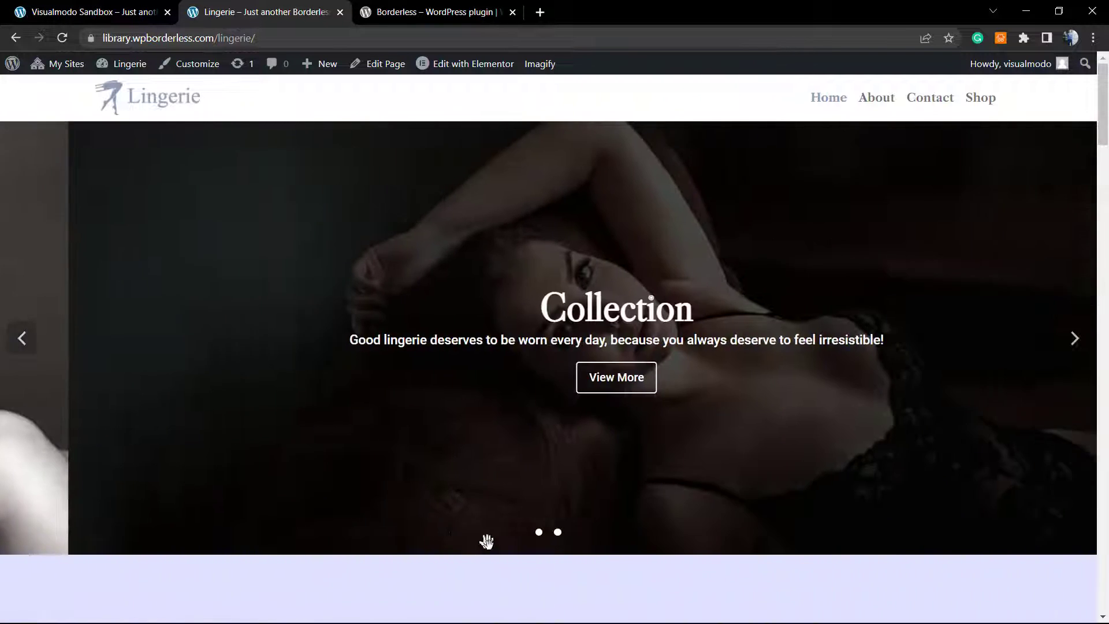
{"action": "left_click_drag", "start_coordinate": [601, 501], "coordinate": [314, 460]}
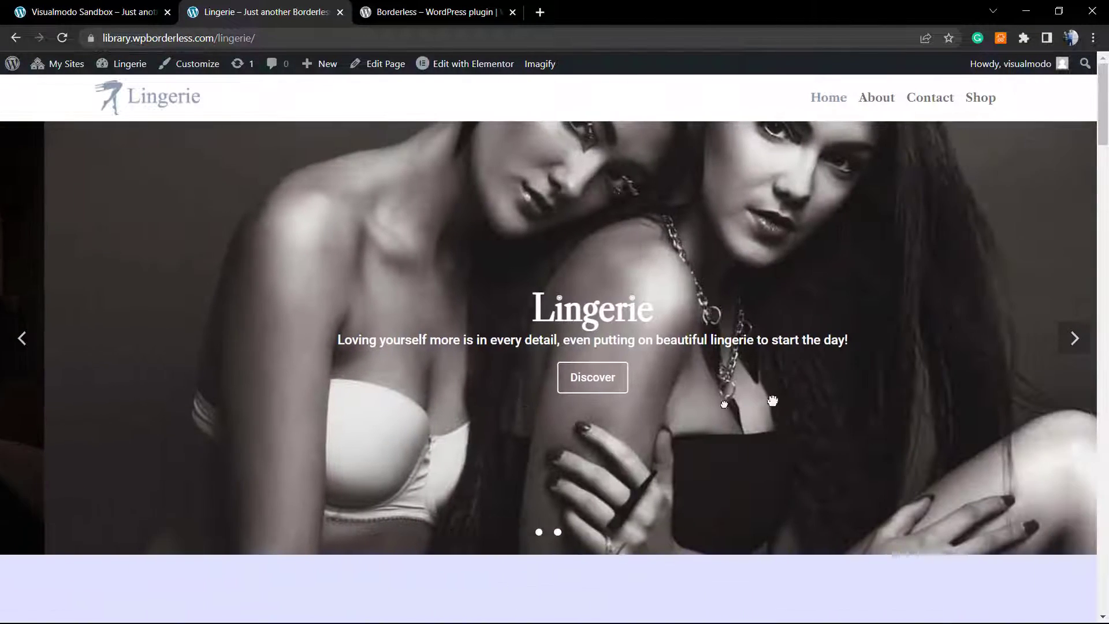
{"action": "left_click_drag", "start_coordinate": [745, 401], "coordinate": [193, 401]}
{"action": "right_click", "coordinate": [237, 283]}
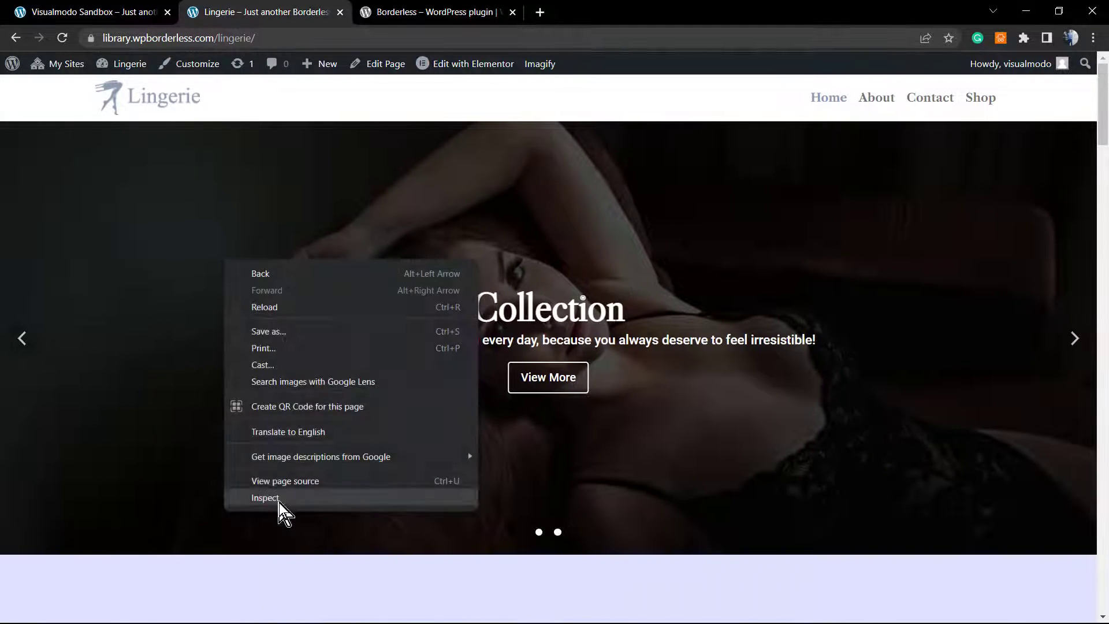
{"action": "left_click", "coordinate": [277, 404]}
{"action": "key", "text": "ctrl+shift+c"}
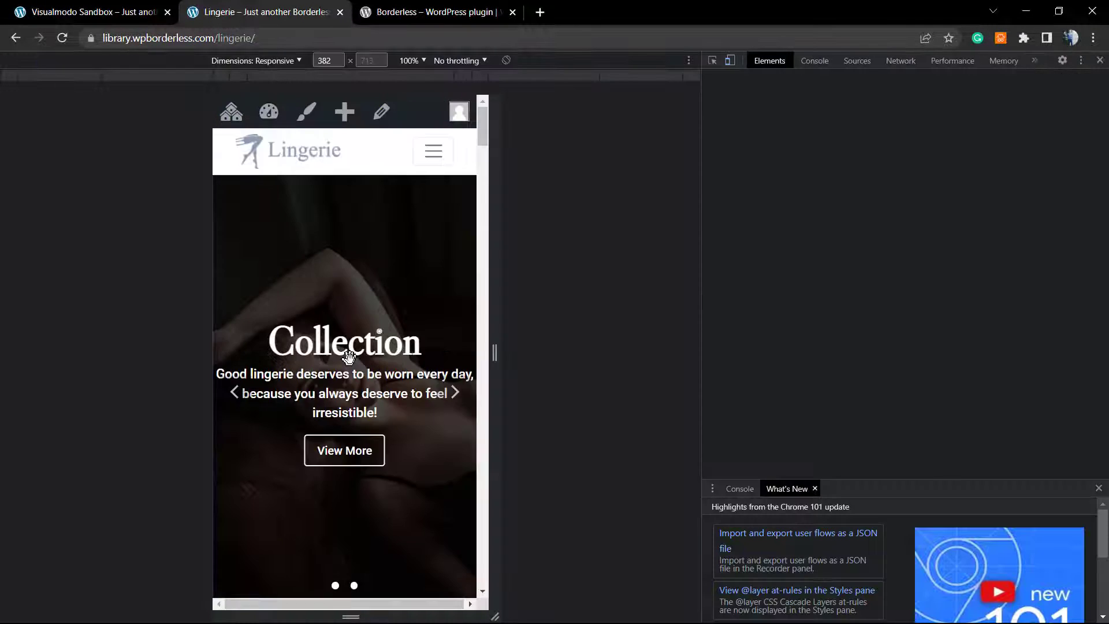
{"action": "left_click", "coordinate": [454, 391]}
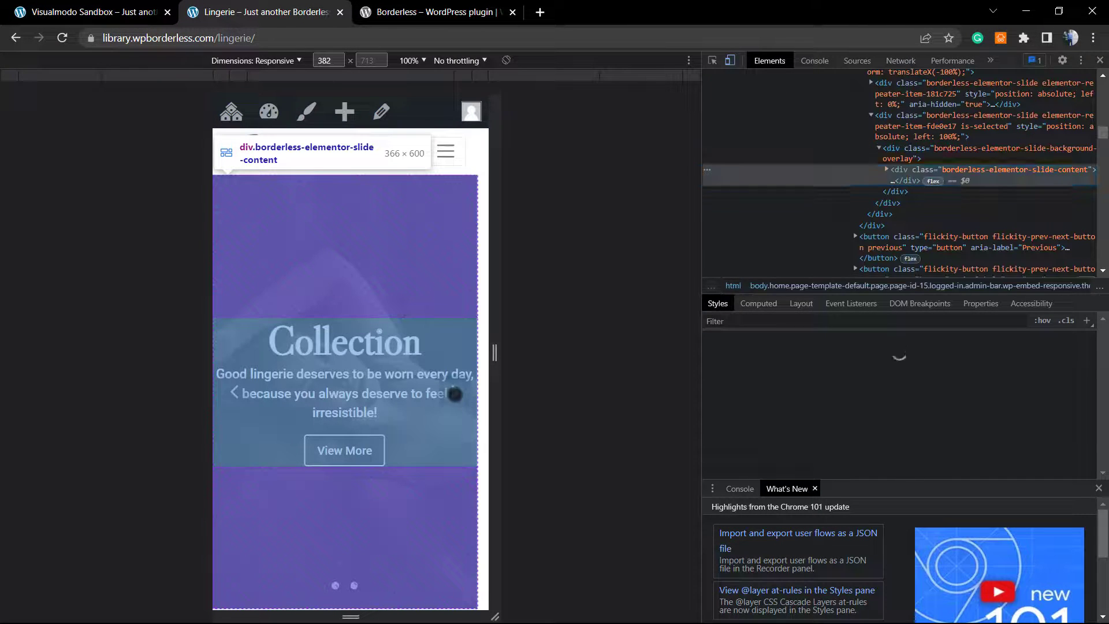
{"action": "left_click", "coordinate": [393, 362]}
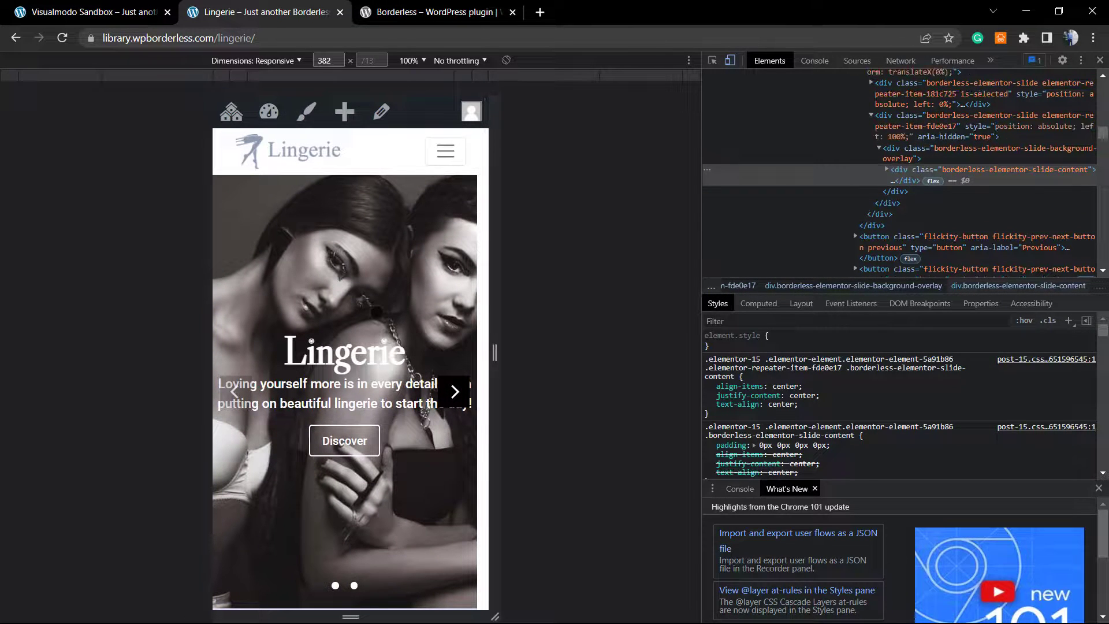
{"action": "left_click", "coordinate": [1100, 60]}
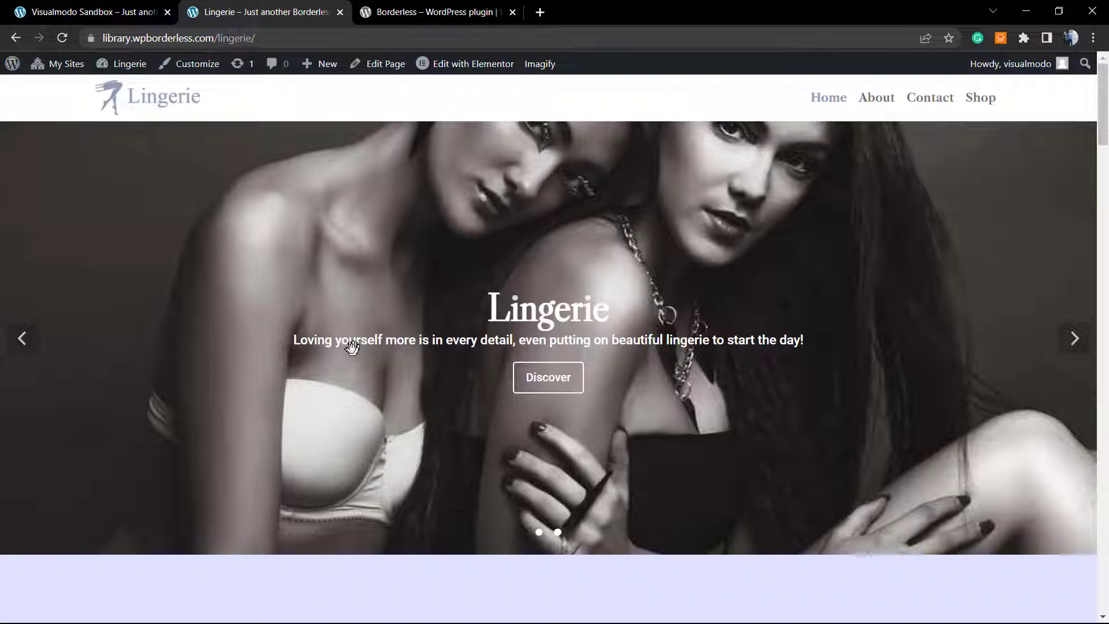
Select the Borderless plugin name on its plugin page, then move to the Visualmodo Sandbox site
{"action": "left_click", "coordinate": [420, 13]}
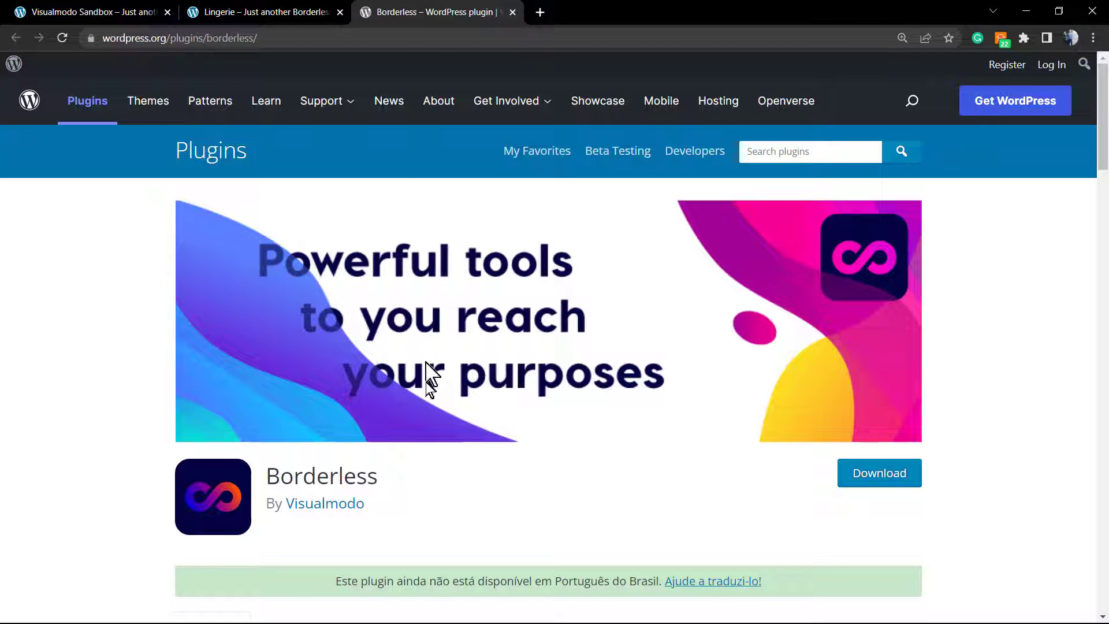
{"action": "double_click", "coordinate": [327, 477]}
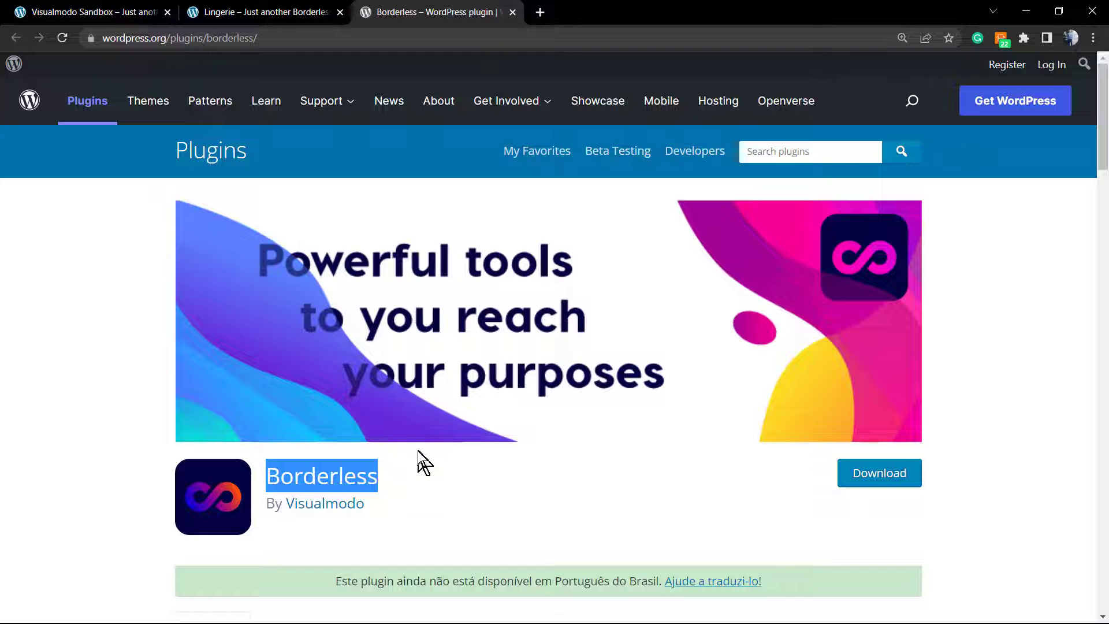
{"action": "left_click", "coordinate": [112, 12]}
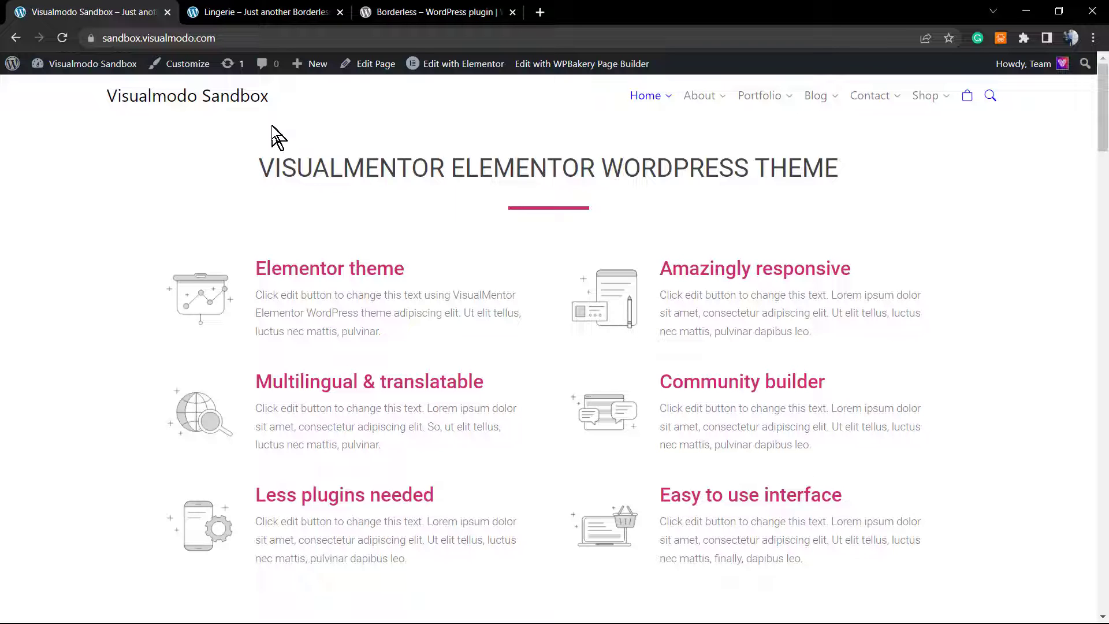
Return to the Visualmodo Sandbox home page and launch Edit with Elementor from the admin bar
{"action": "left_click", "coordinate": [249, 12]}
{"action": "left_click", "coordinate": [144, 12]}
{"action": "mouse_move", "coordinate": [460, 66]}
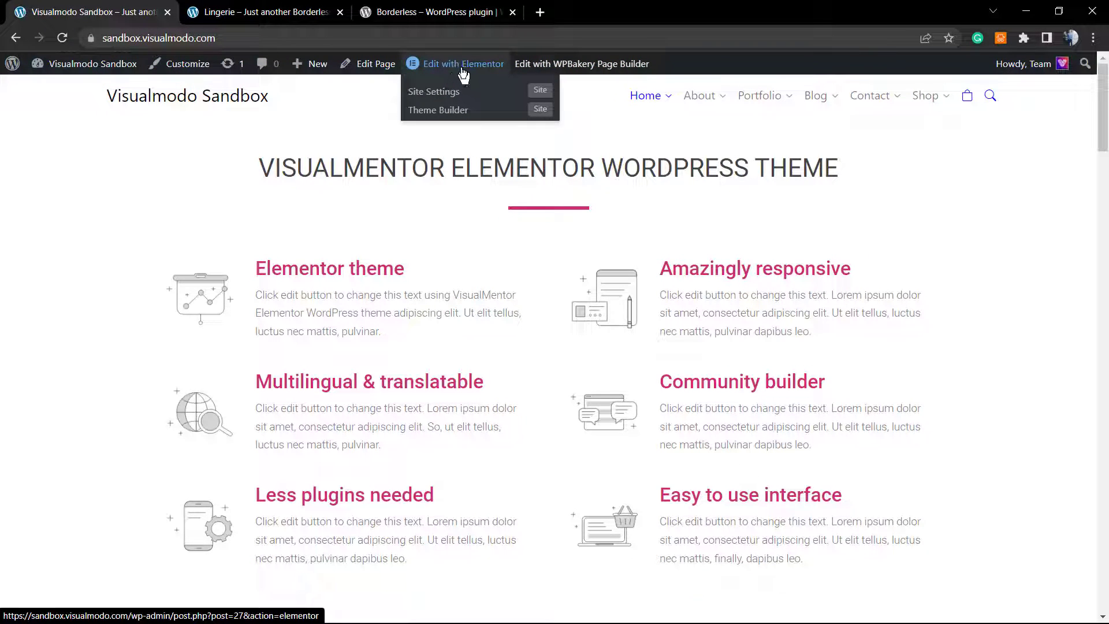
{"action": "left_click", "coordinate": [518, 66]}
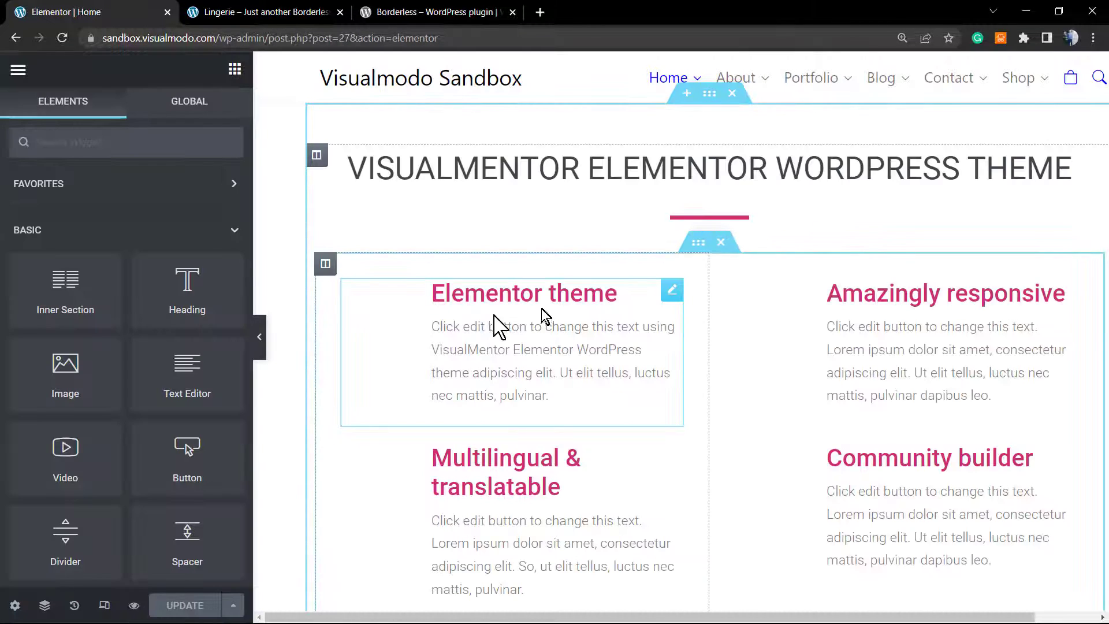
Collapse the Basic, Pro, General and Essential Addons widget categories to reach the Borderless widgets
{"action": "scroll", "coordinate": [629, 243], "scroll_direction": "down", "scroll_amount": 5}
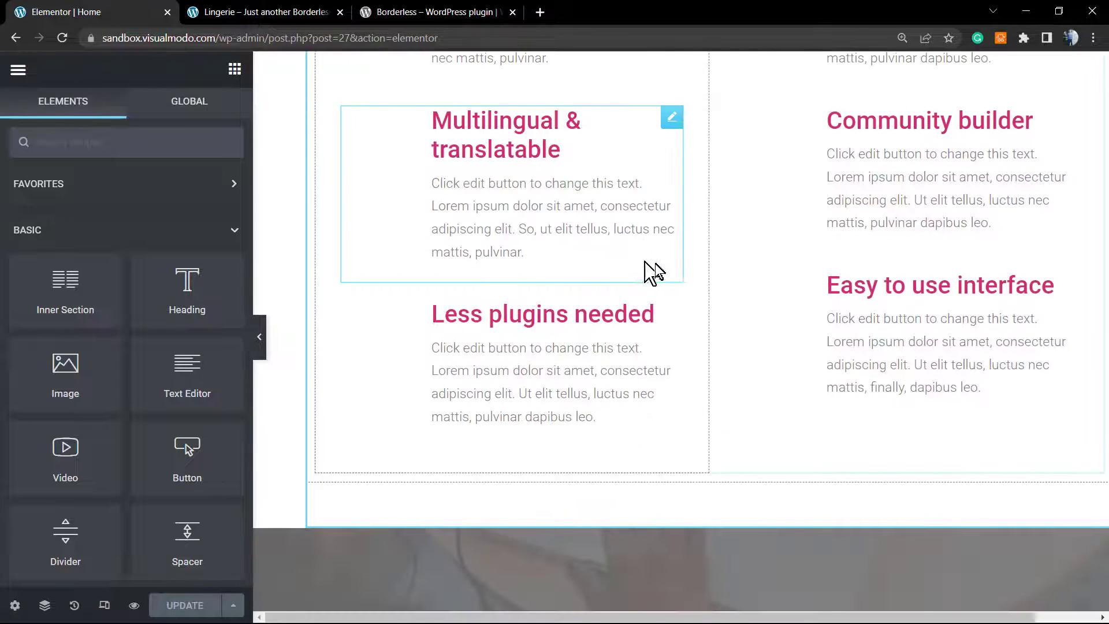
{"action": "scroll", "coordinate": [670, 272], "scroll_direction": "down", "scroll_amount": 15}
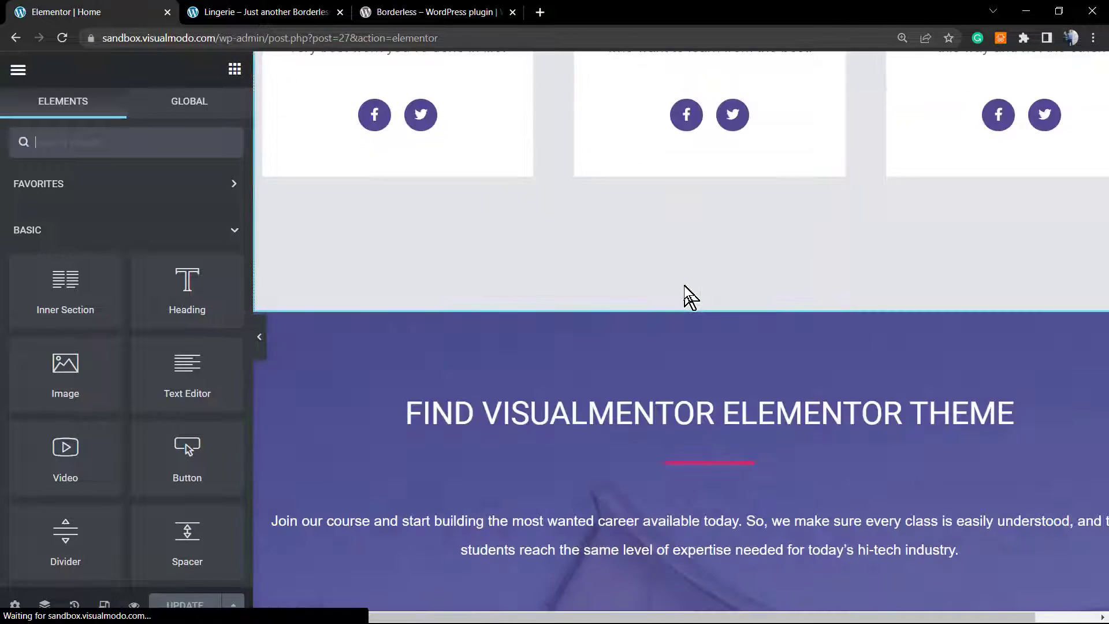
{"action": "scroll", "coordinate": [683, 286], "scroll_direction": "down", "scroll_amount": 15}
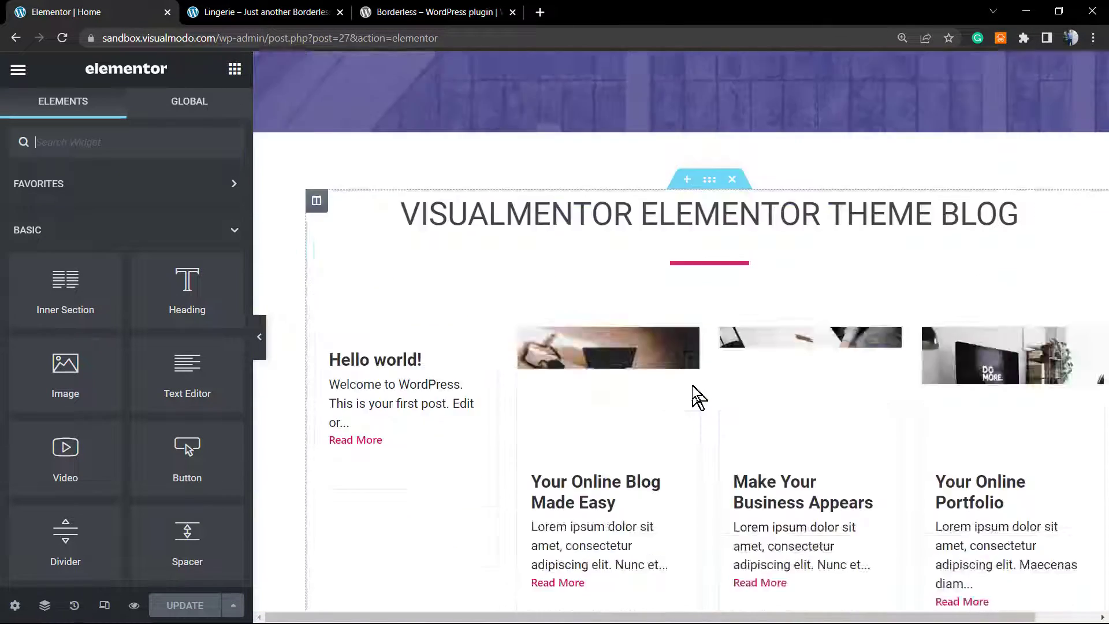
{"action": "scroll", "coordinate": [698, 398], "scroll_direction": "down", "scroll_amount": 3}
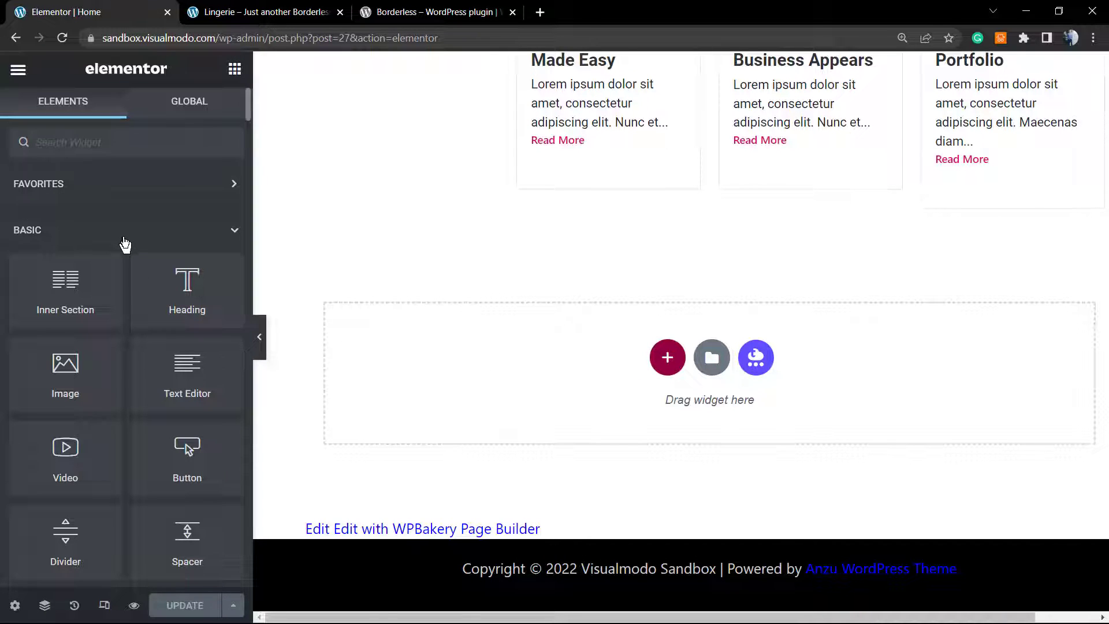
{"action": "left_click", "coordinate": [125, 242]}
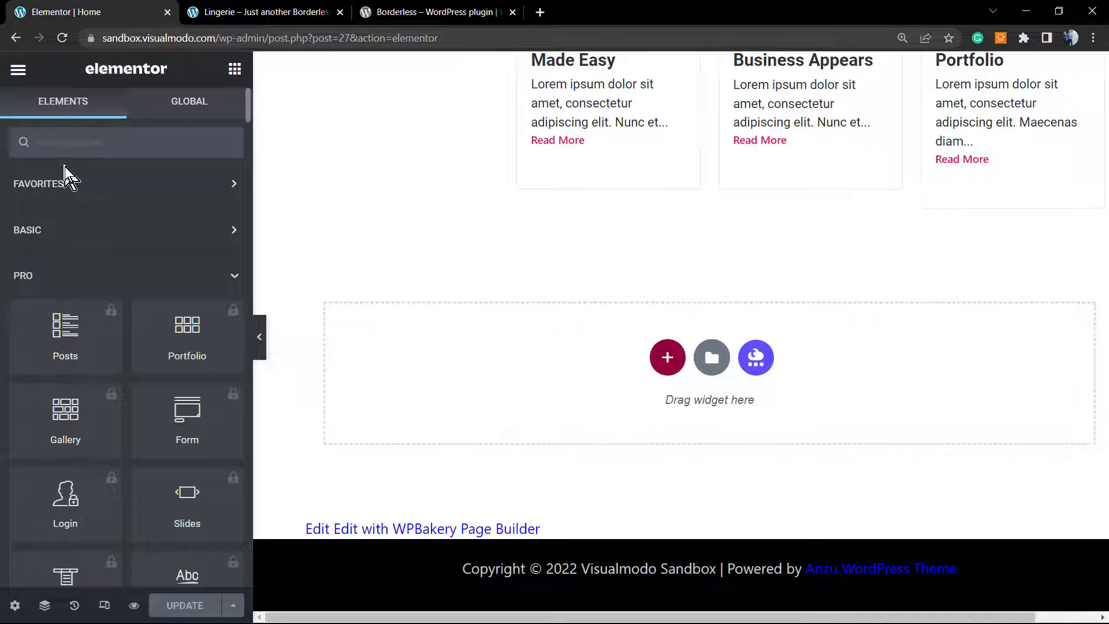
{"action": "left_click", "coordinate": [90, 273]}
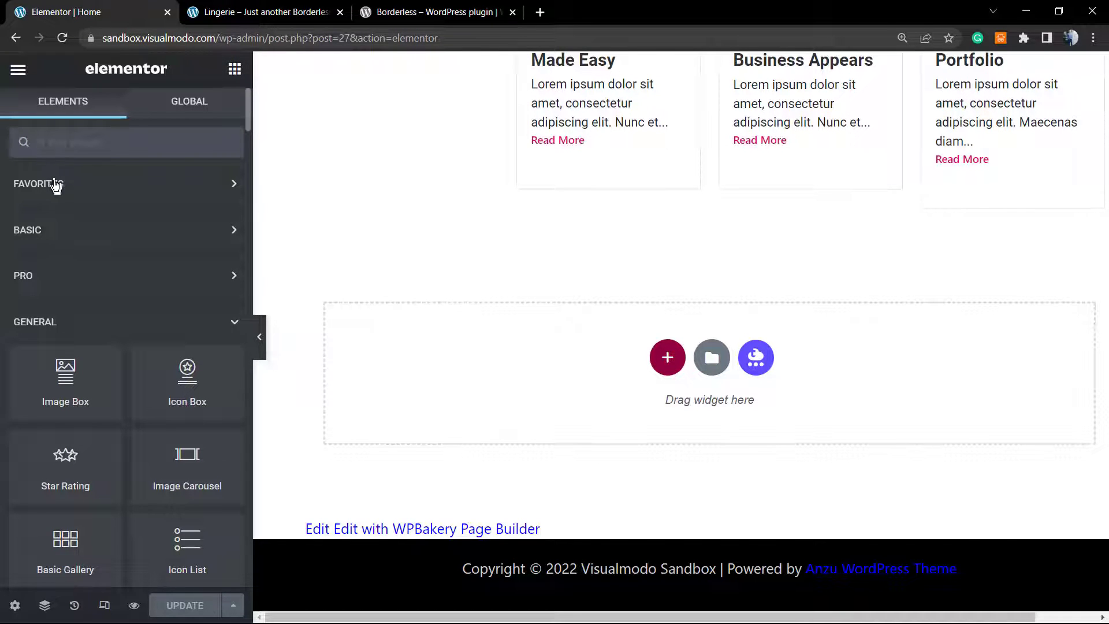
{"action": "left_click", "coordinate": [114, 331]}
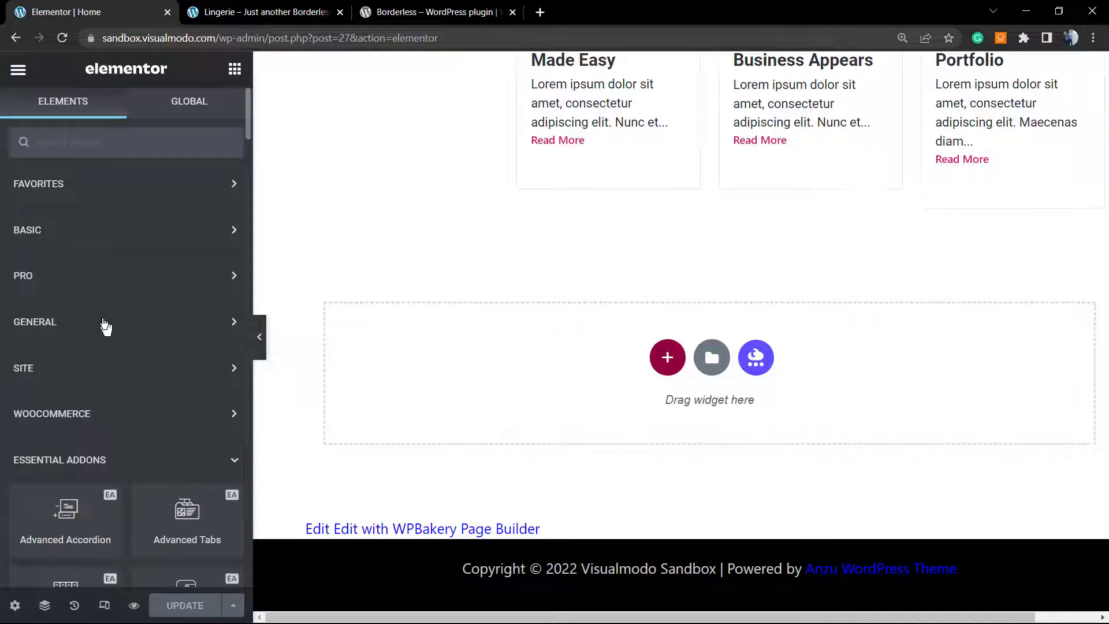
{"action": "scroll", "coordinate": [92, 392], "scroll_direction": "down", "scroll_amount": 2}
{"action": "left_click", "coordinate": [99, 358]}
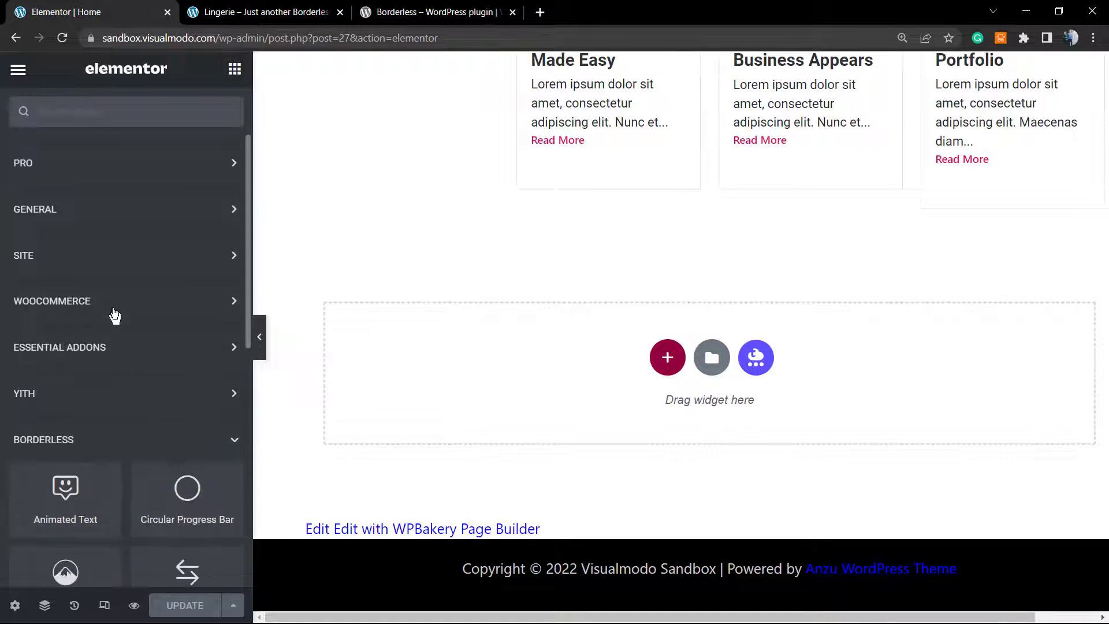
{"action": "scroll", "coordinate": [64, 393], "scroll_direction": "down", "scroll_amount": 4}
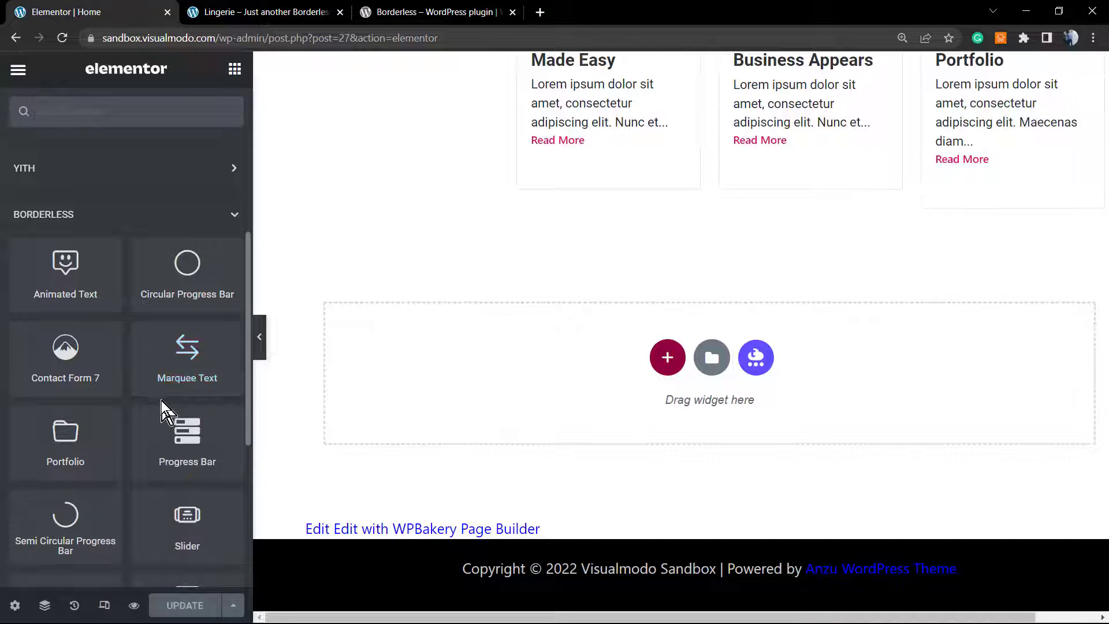
{"action": "scroll", "coordinate": [130, 393], "scroll_direction": "down", "scroll_amount": 2}
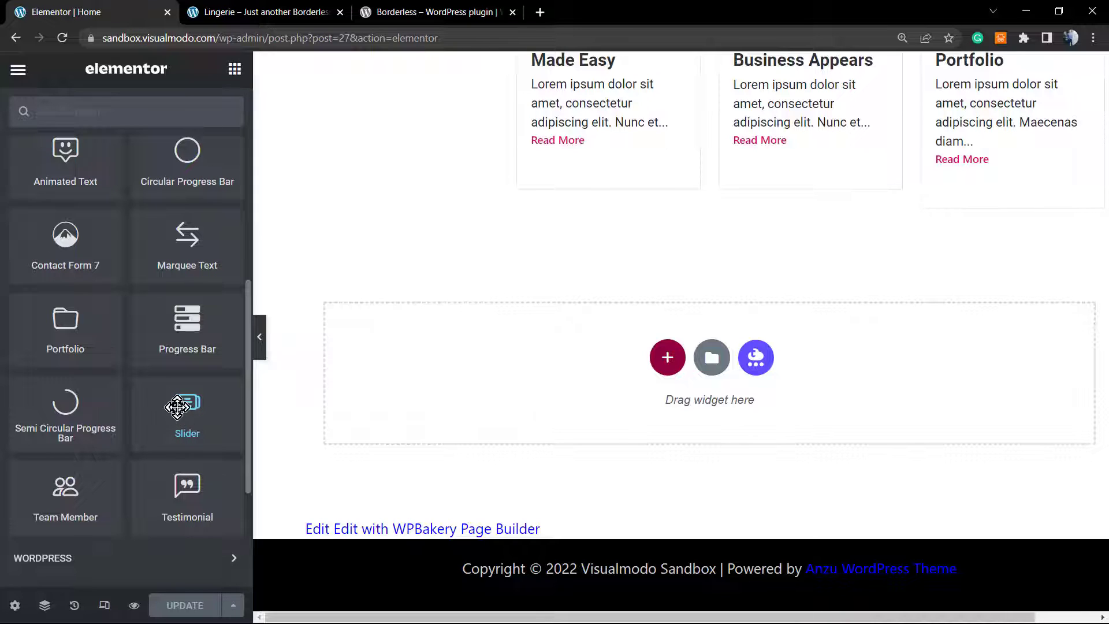
Drop the Borderless Slider widget into the empty section and preview its three slides
{"action": "left_click_drag", "start_coordinate": [188, 421], "coordinate": [385, 315]}
{"action": "scroll", "coordinate": [539, 357], "scroll_direction": "down", "scroll_amount": 7}
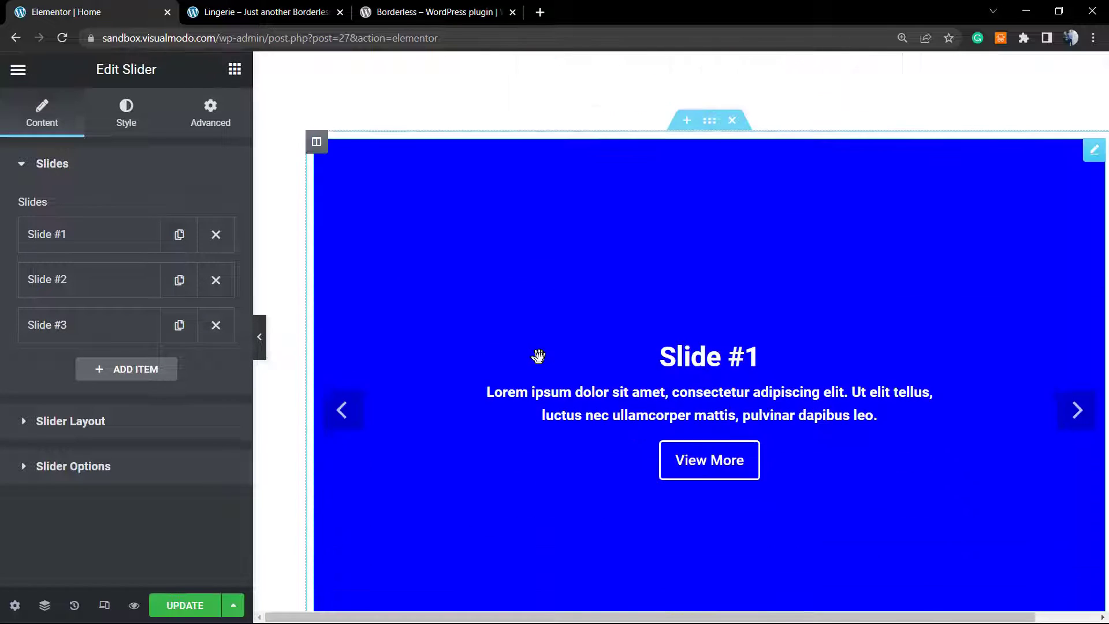
{"action": "scroll", "coordinate": [543, 375], "scroll_direction": "up", "scroll_amount": 4}
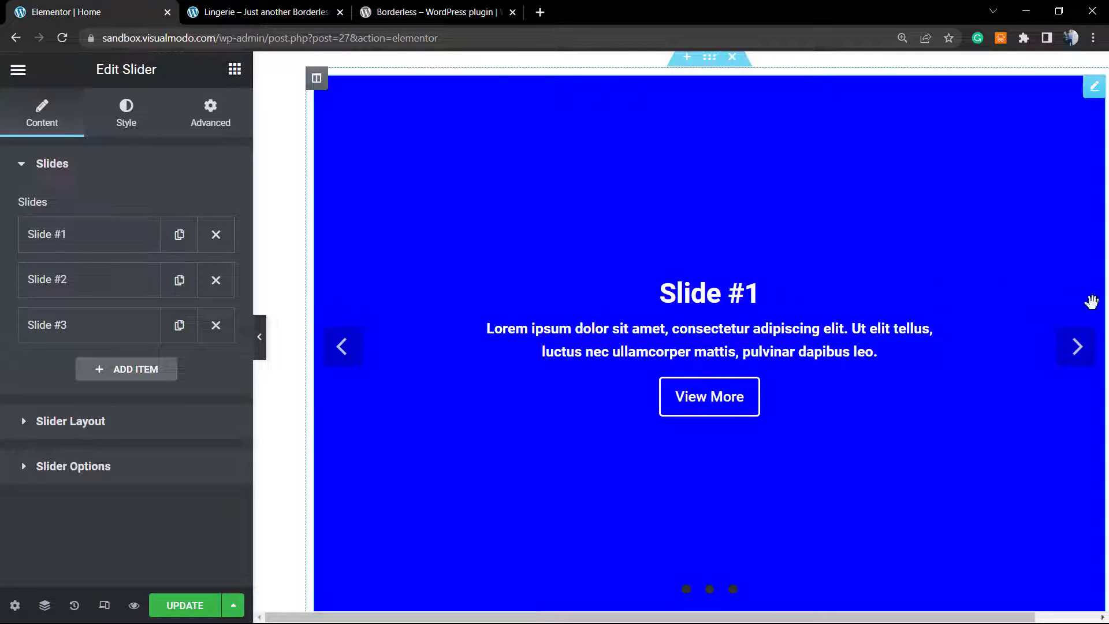
{"action": "left_click", "coordinate": [1060, 355]}
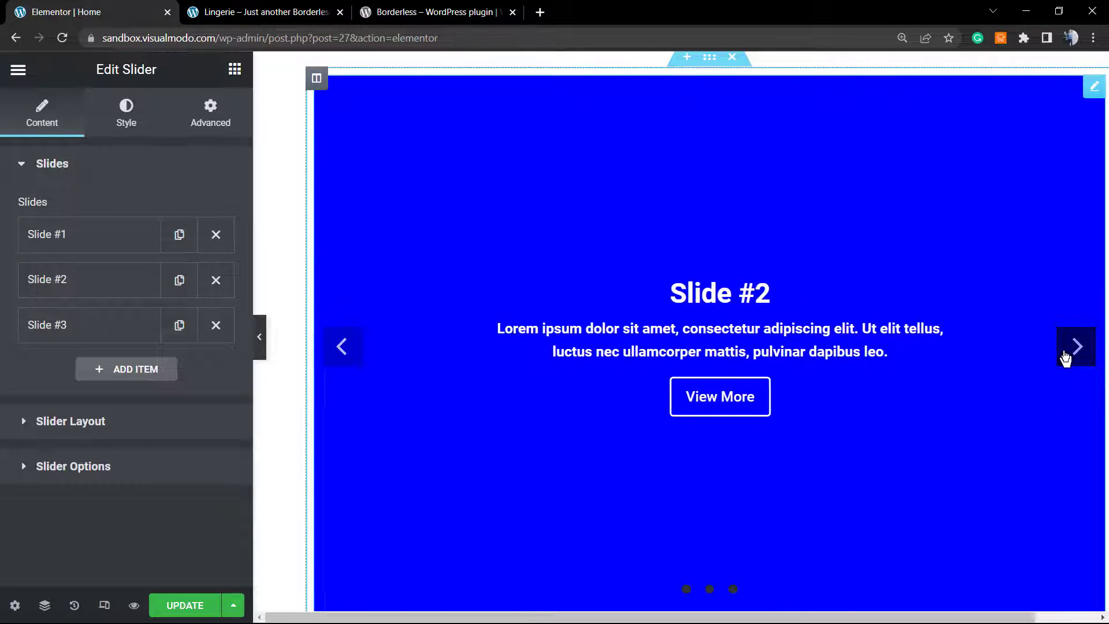
{"action": "left_click", "coordinate": [1065, 357]}
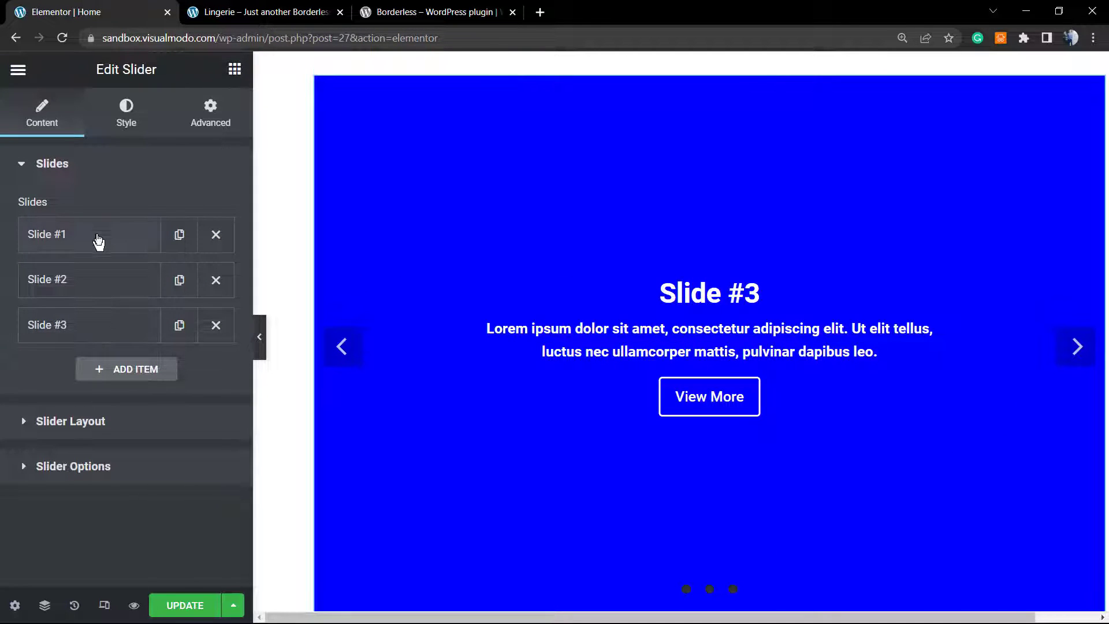
Expand Slide #1 and show its background settings
{"action": "left_click", "coordinate": [91, 244]}
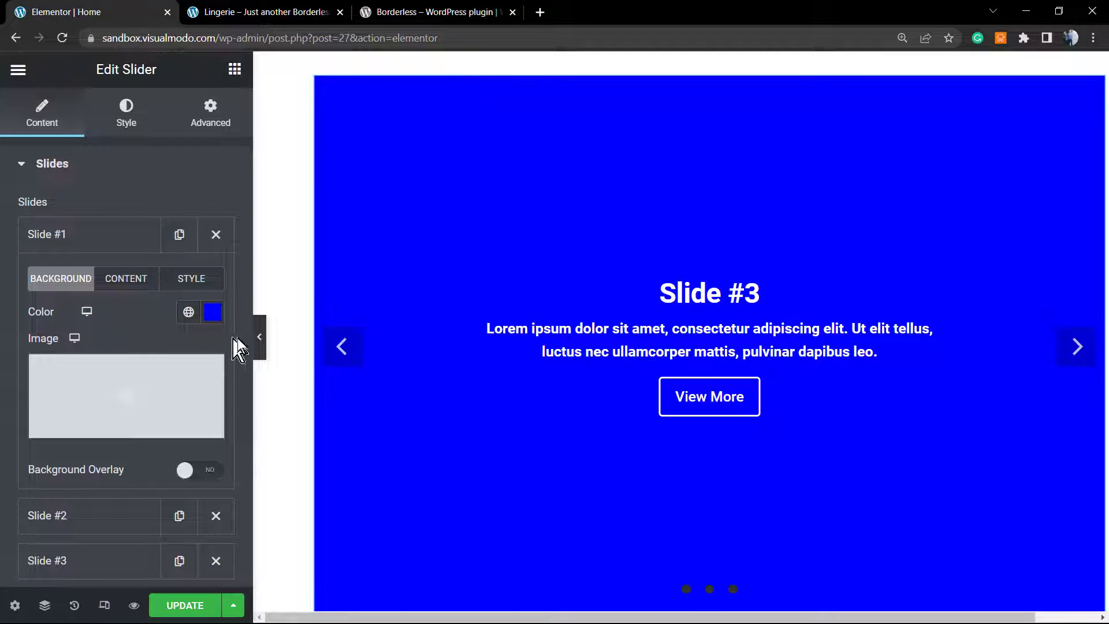
{"action": "left_click", "coordinate": [192, 283]}
{"action": "left_click", "coordinate": [59, 283]}
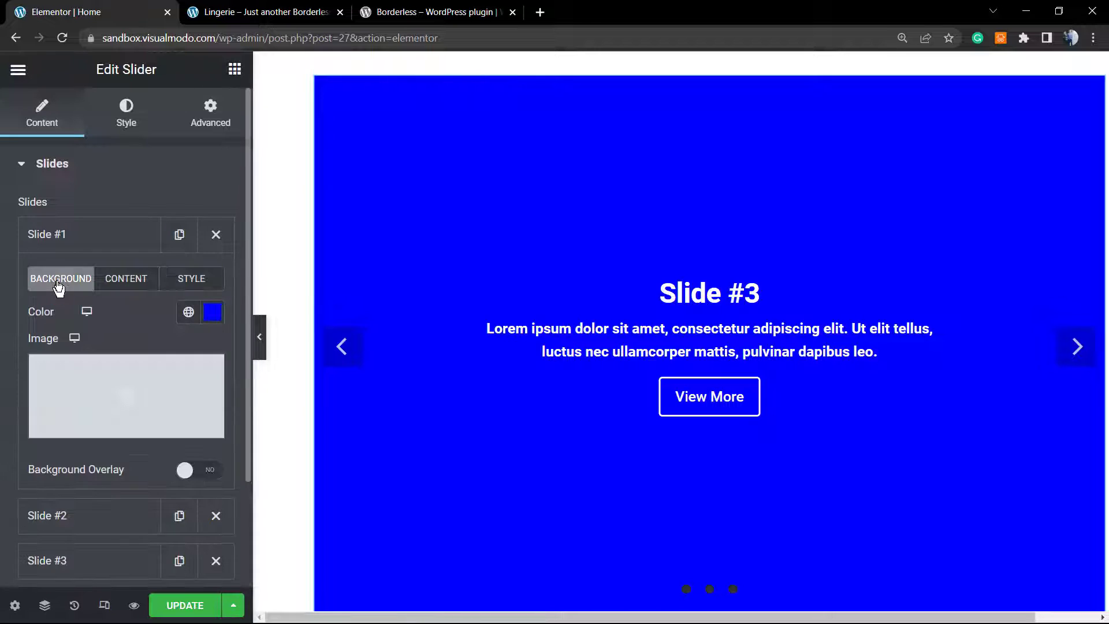
Set the city-street photo 11E20A0779.jpg as Slide #1's background image
{"action": "left_click", "coordinate": [126, 395]}
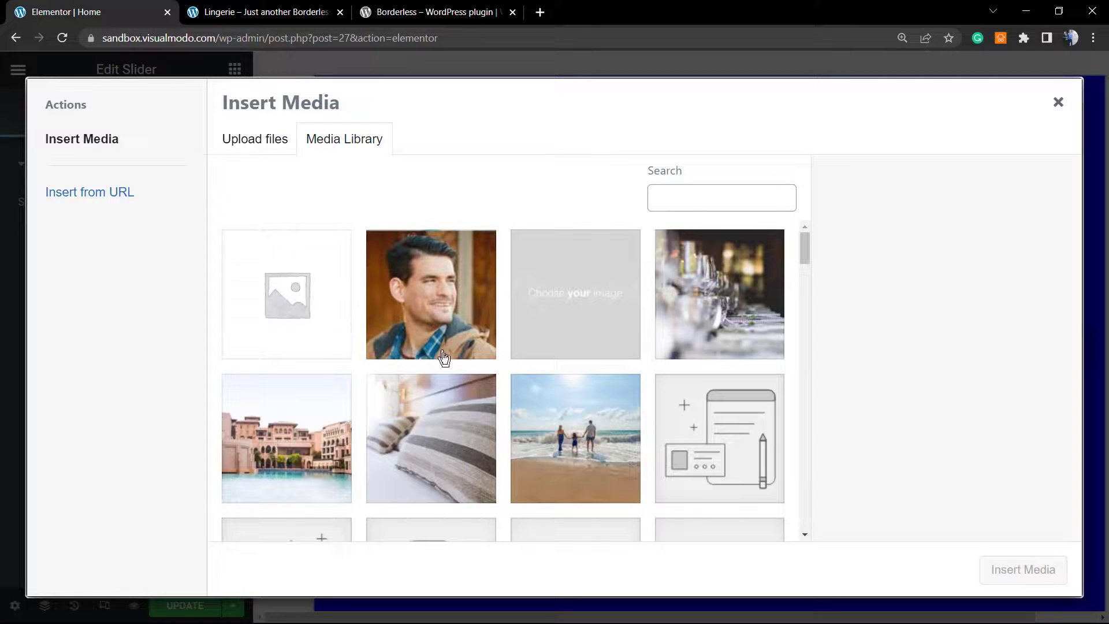
{"action": "scroll", "coordinate": [665, 413], "scroll_direction": "down", "scroll_amount": 15}
{"action": "scroll", "coordinate": [484, 393], "scroll_direction": "down", "scroll_amount": 5}
{"action": "scroll", "coordinate": [497, 390], "scroll_direction": "up", "scroll_amount": 3}
{"action": "left_click", "coordinate": [534, 381]}
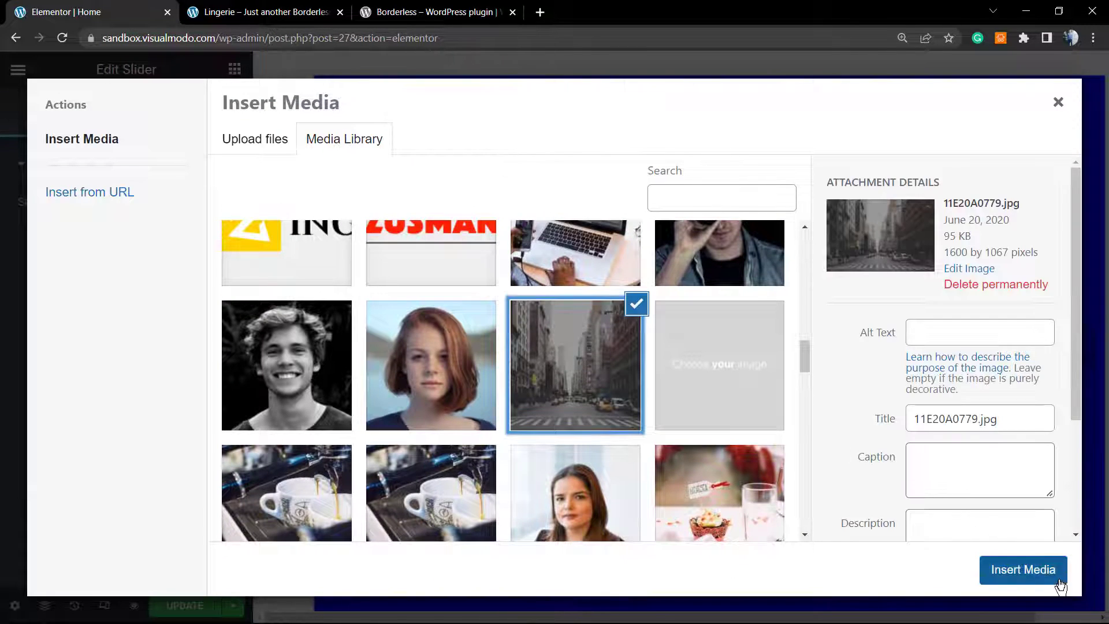
{"action": "left_click", "coordinate": [1058, 580]}
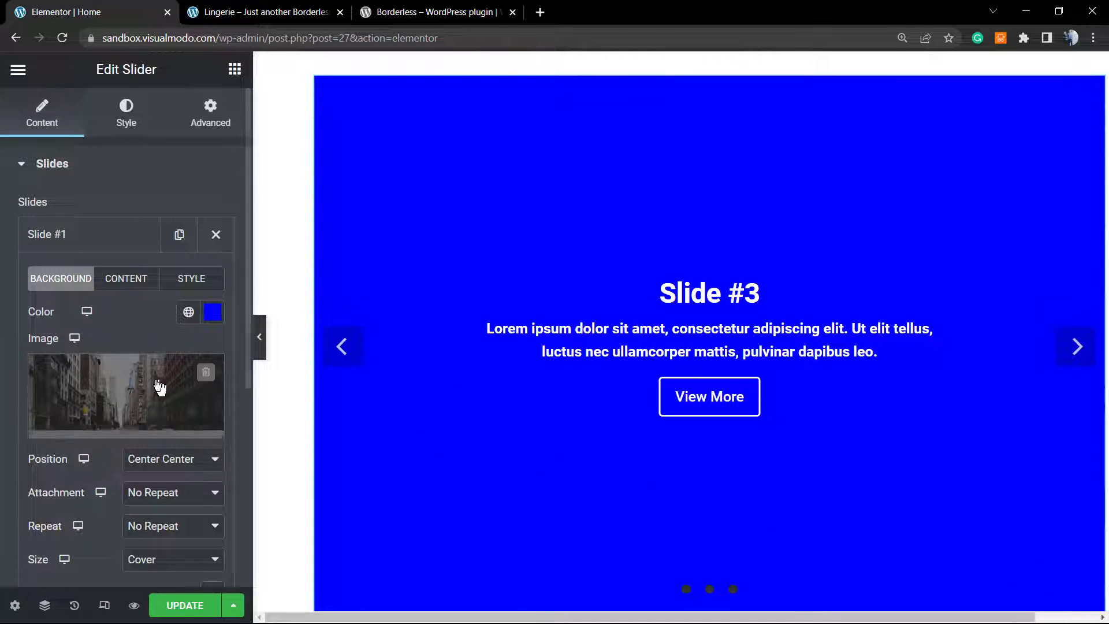
Bring the preview back to Slide #1 and check its background colour picker without changes
{"action": "scroll", "coordinate": [364, 382], "scroll_direction": "up", "scroll_amount": 1}
{"action": "left_click", "coordinate": [344, 420]}
{"action": "left_click", "coordinate": [344, 421]}
{"action": "scroll", "coordinate": [442, 379], "scroll_direction": "down", "scroll_amount": 1}
{"action": "scroll", "coordinate": [443, 378], "scroll_direction": "down", "scroll_amount": 2}
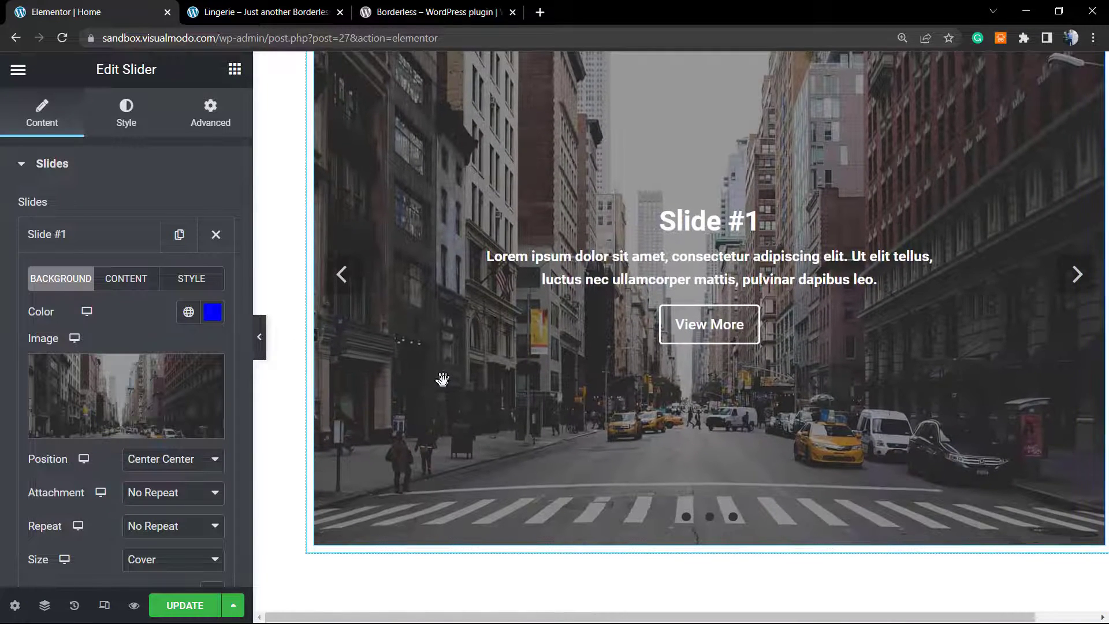
{"action": "scroll", "coordinate": [442, 379], "scroll_direction": "up", "scroll_amount": 1}
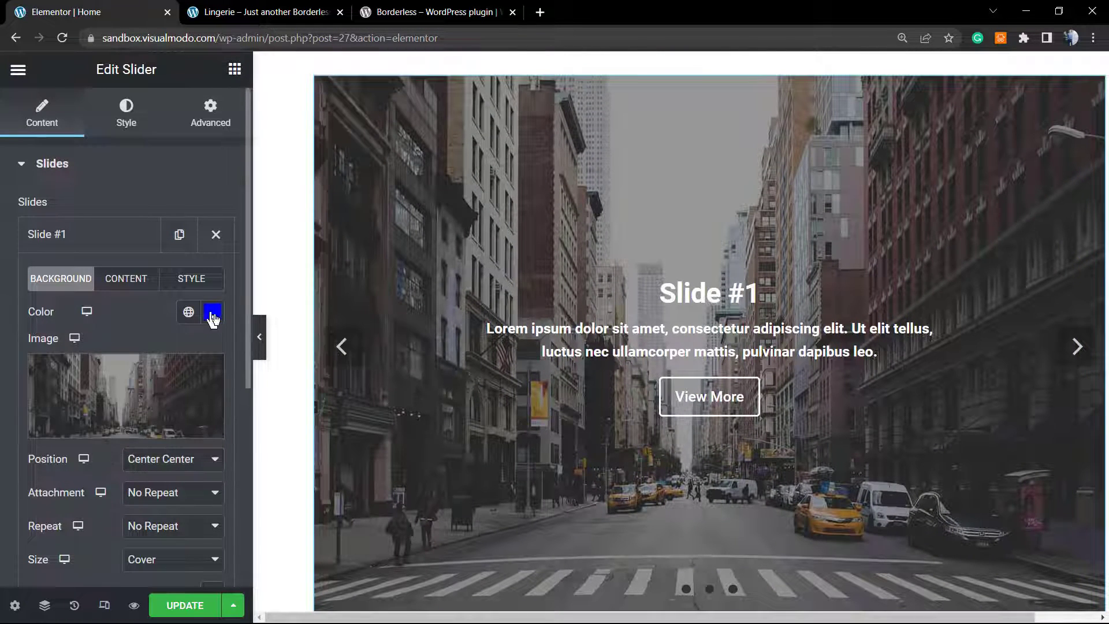
{"action": "left_click", "coordinate": [213, 312]}
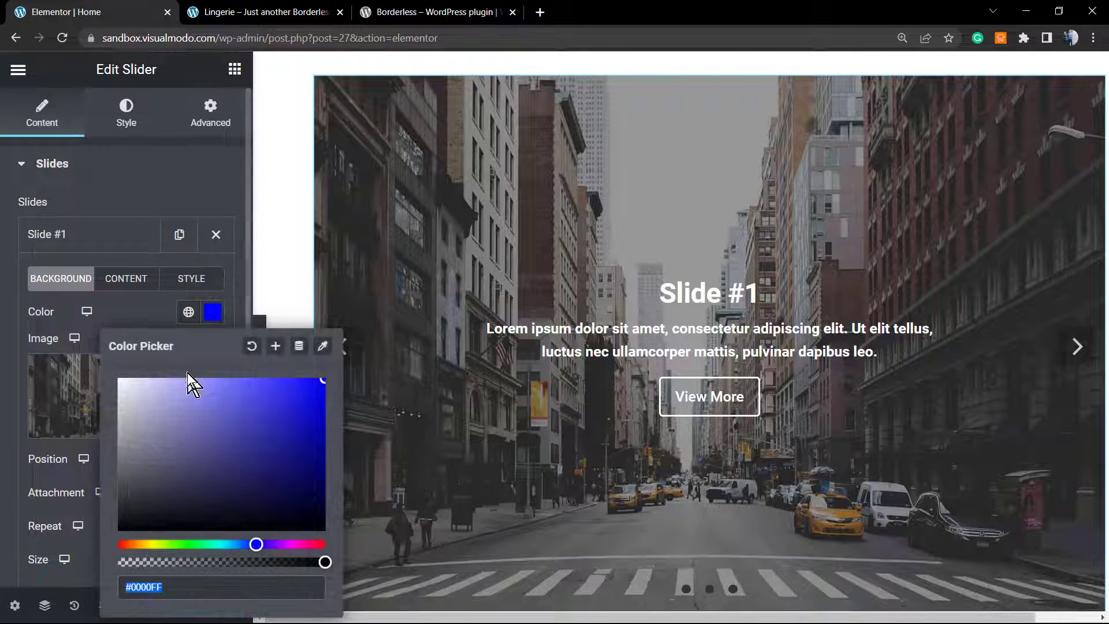
{"action": "left_click", "coordinate": [159, 319]}
{"action": "scroll", "coordinate": [147, 370], "scroll_direction": "down", "scroll_amount": 2}
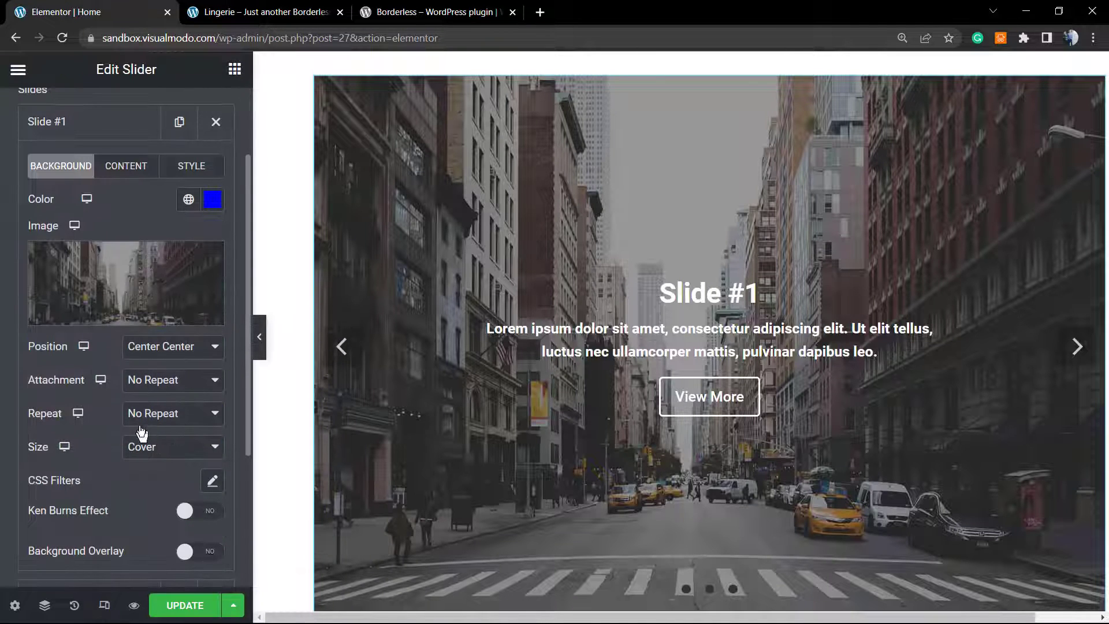
Set Slide #1's background position to Center Center, repeat to No Repeat and size to Auto
{"action": "left_click", "coordinate": [191, 347]}
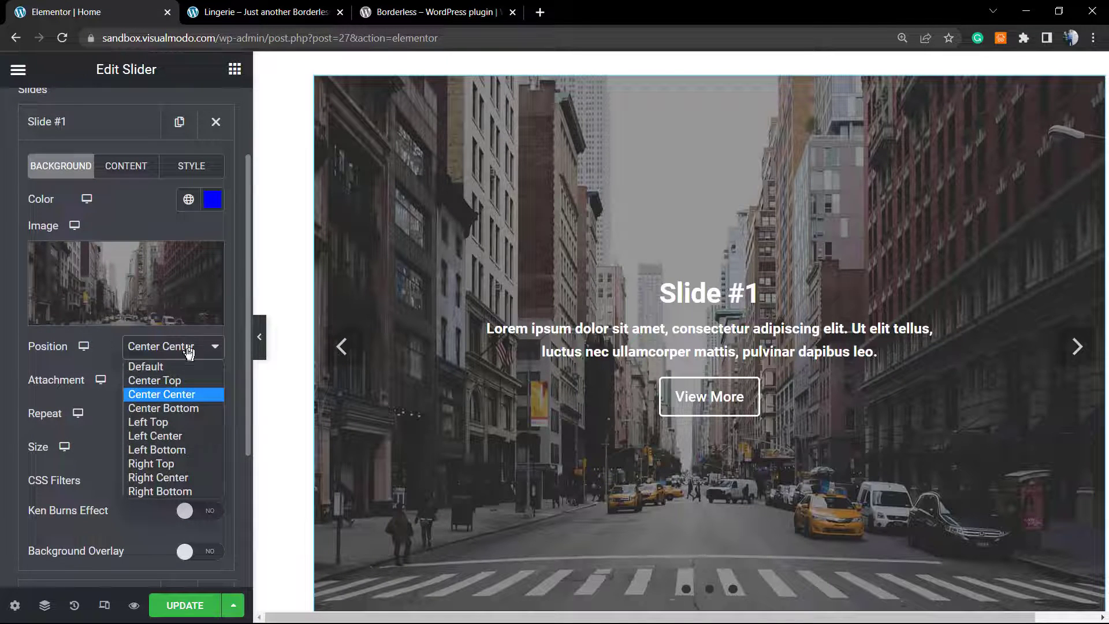
{"action": "left_click", "coordinate": [185, 381]}
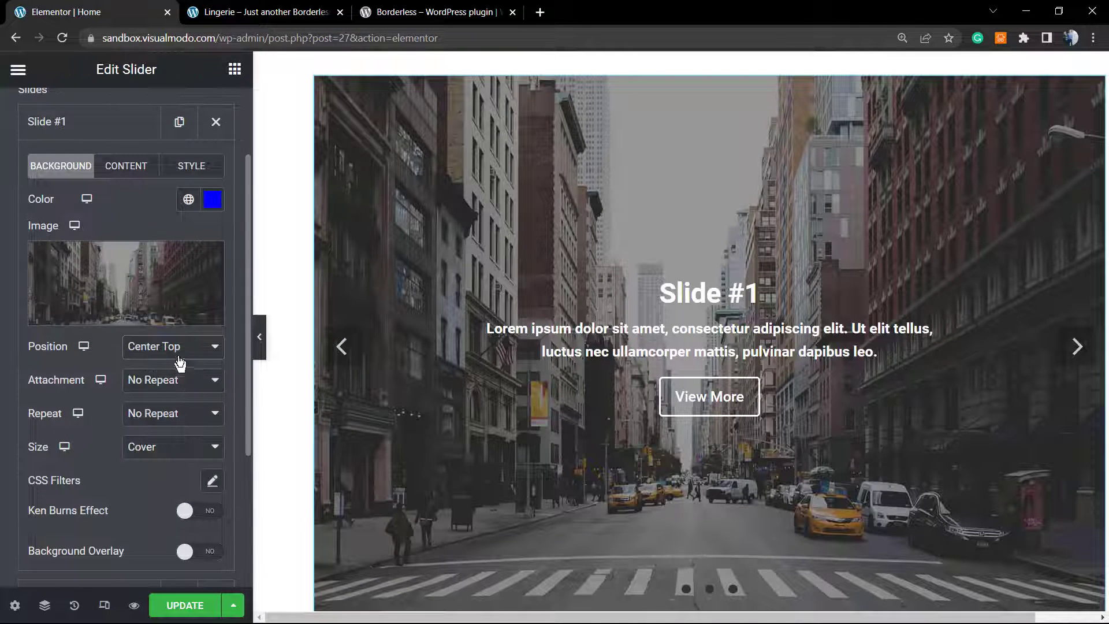
{"action": "left_click", "coordinate": [179, 358]}
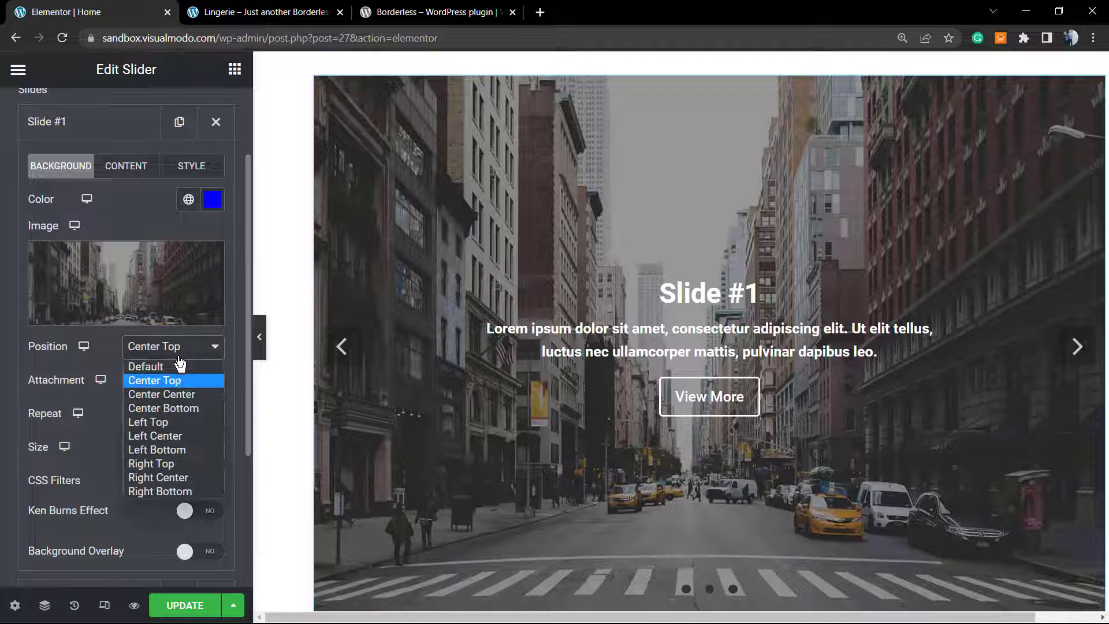
{"action": "left_click", "coordinate": [185, 485]}
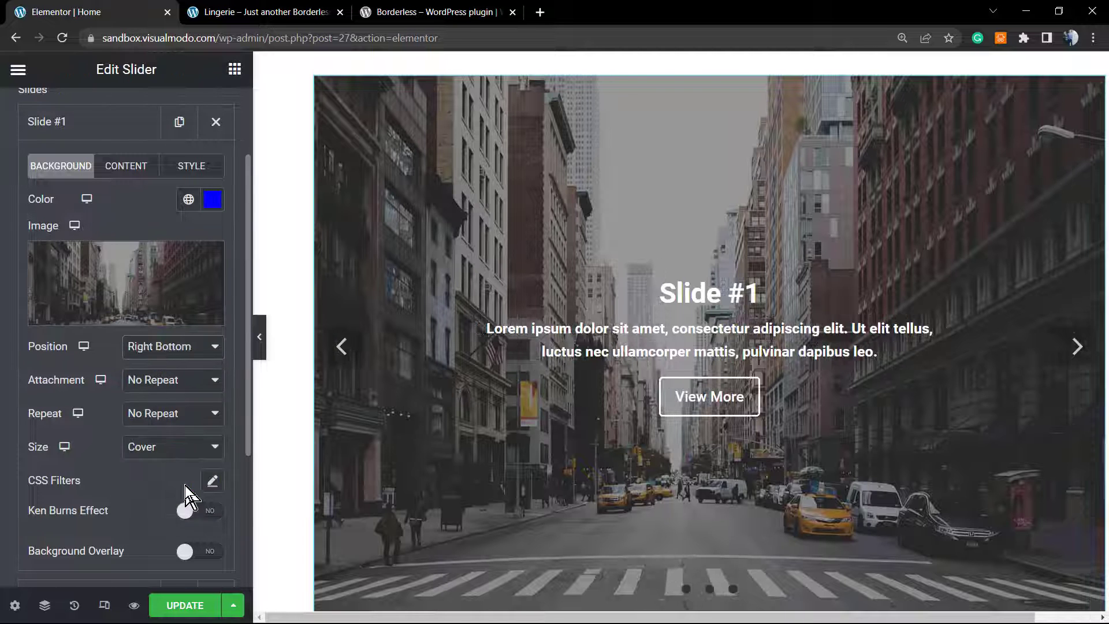
{"action": "left_click", "coordinate": [175, 350]}
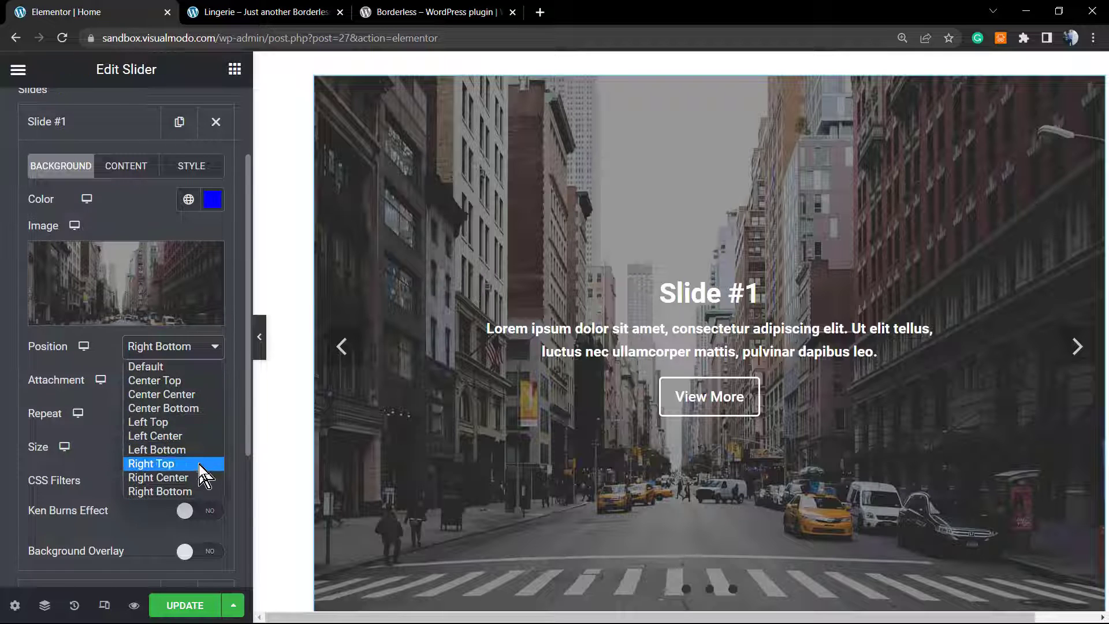
{"action": "left_click", "coordinate": [196, 393]}
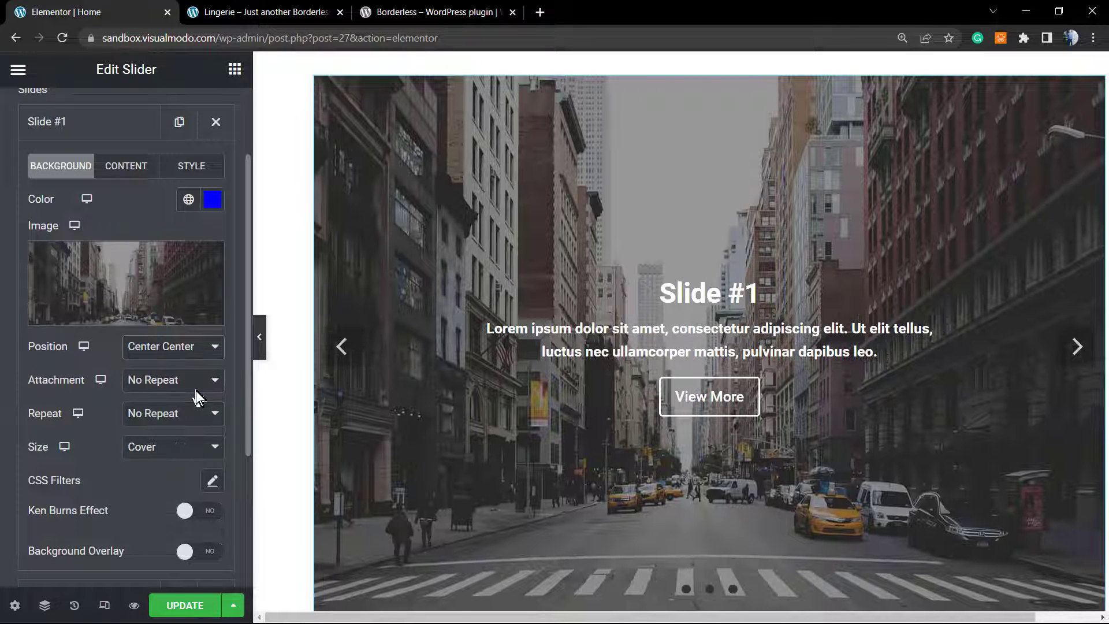
{"action": "left_click", "coordinate": [170, 423]}
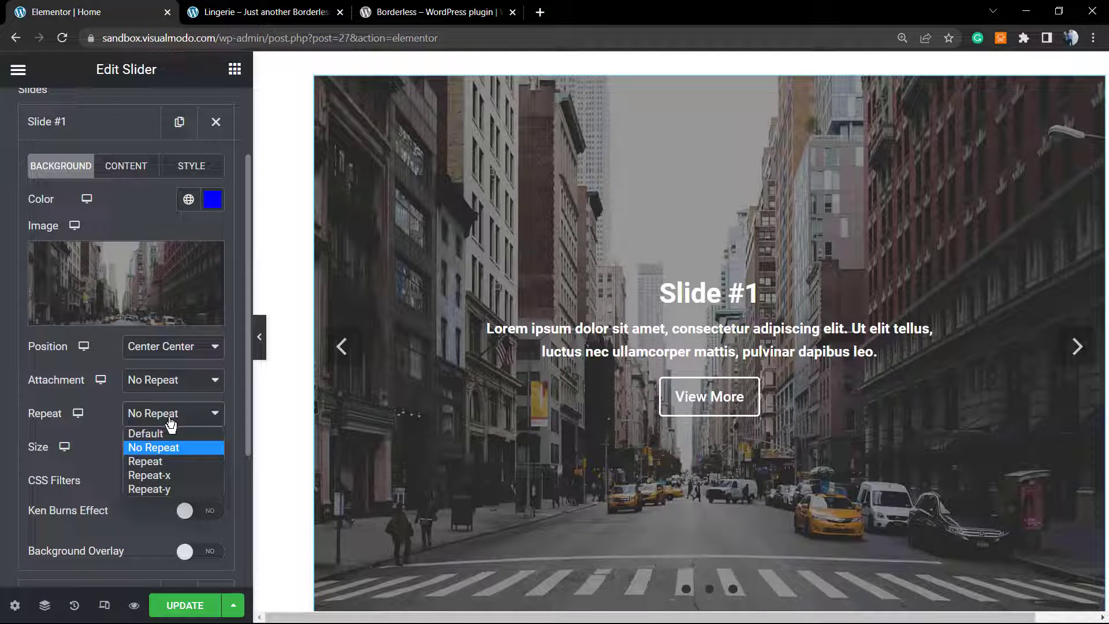
{"action": "left_click", "coordinate": [171, 424]}
{"action": "left_click", "coordinate": [175, 449]}
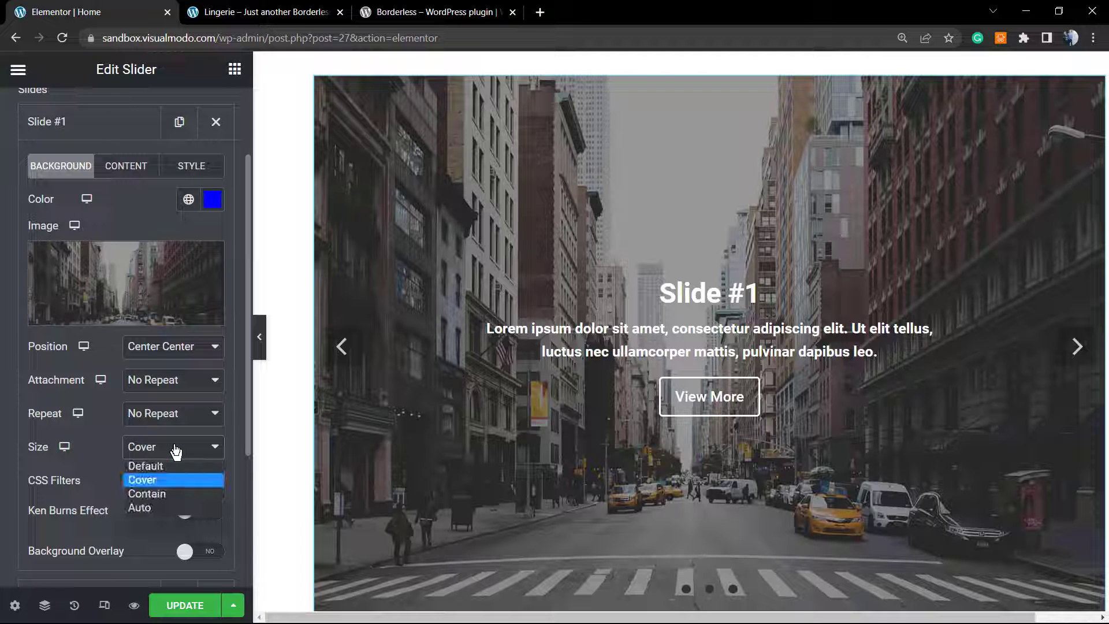
{"action": "left_click", "coordinate": [182, 505]}
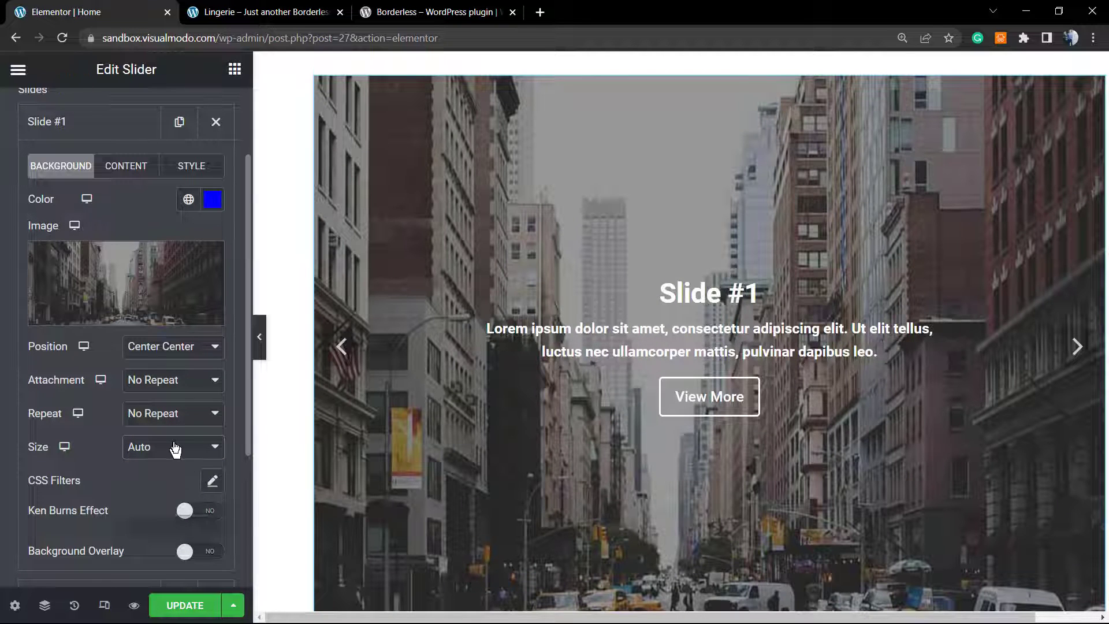
Set the background size back to Cover and apply CSS filters Blur 3 and Contrast 167
{"action": "left_click", "coordinate": [175, 449]}
{"action": "left_click", "coordinate": [173, 479]}
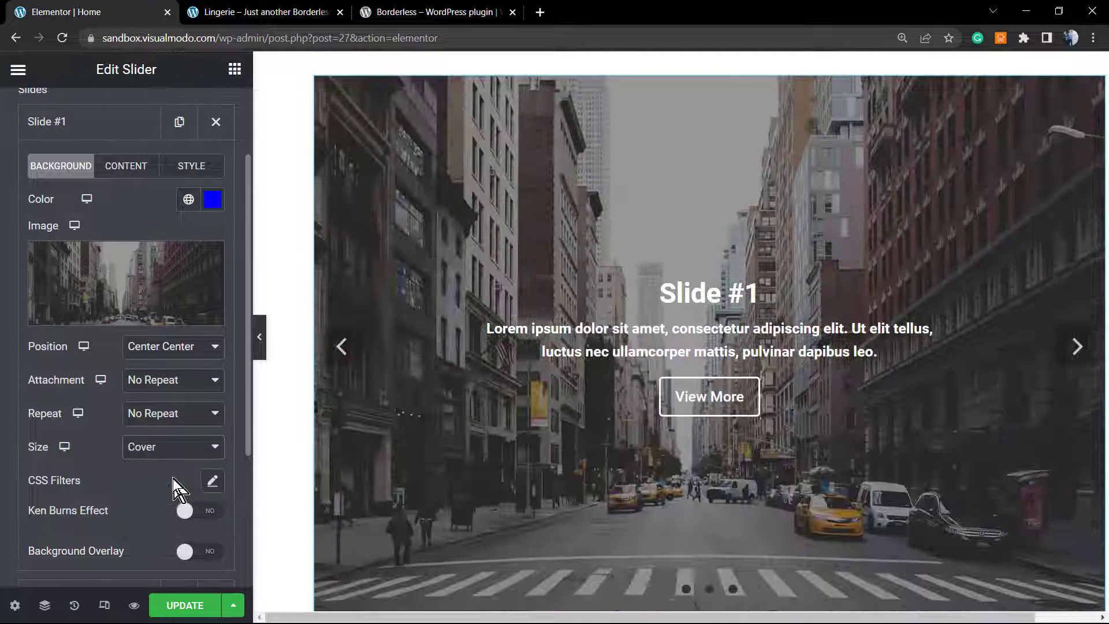
{"action": "scroll", "coordinate": [171, 456], "scroll_direction": "down", "scroll_amount": 2}
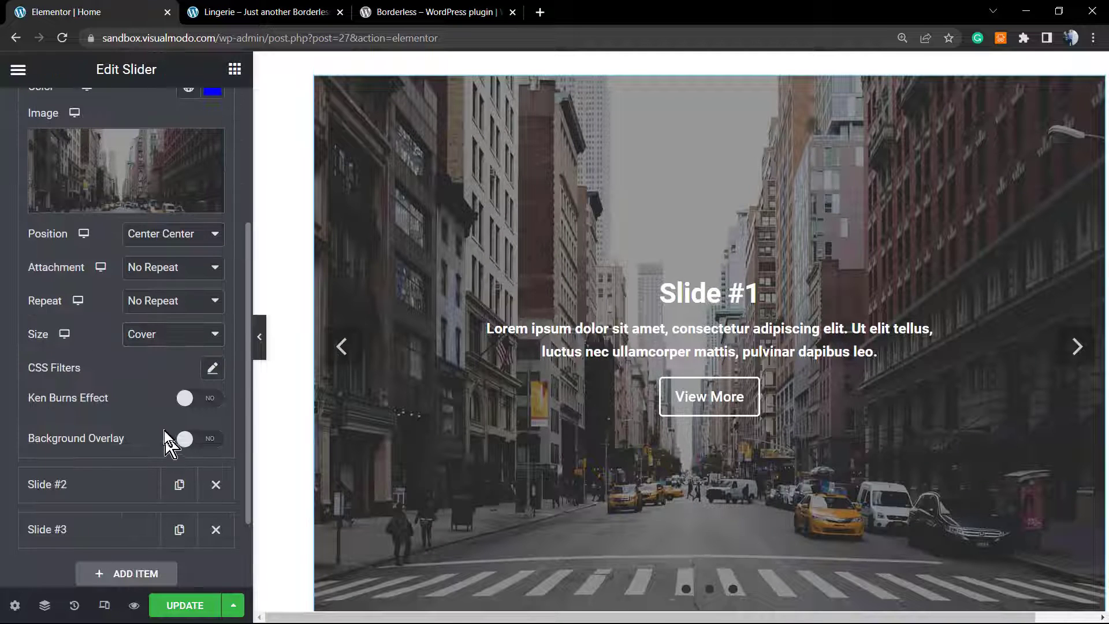
{"action": "left_click", "coordinate": [213, 368]}
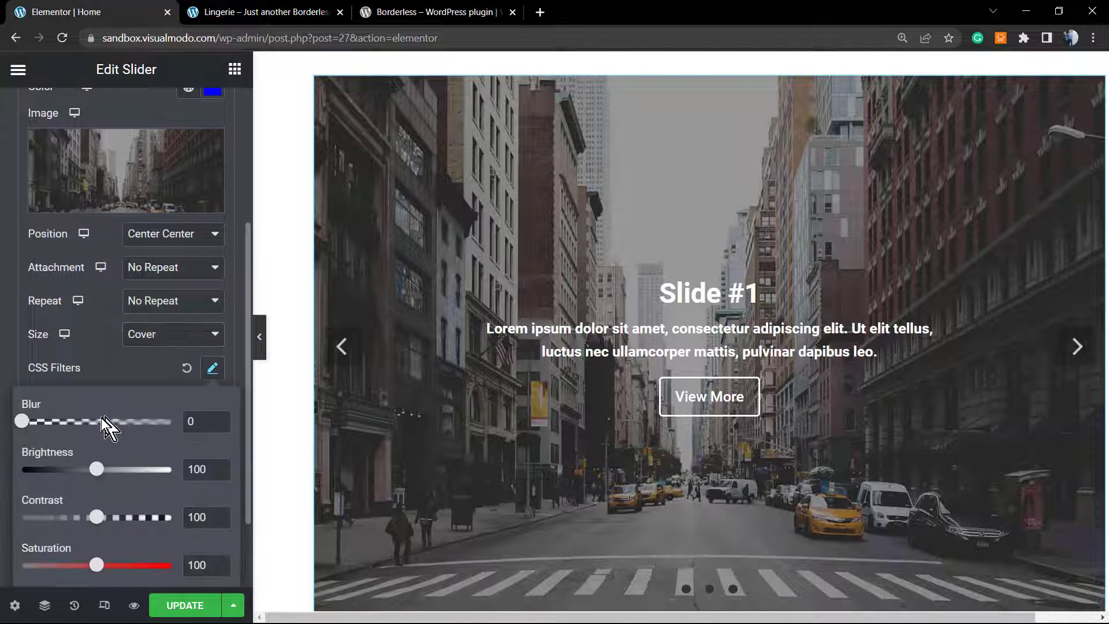
{"action": "left_click_drag", "start_coordinate": [101, 421], "coordinate": [85, 424]}
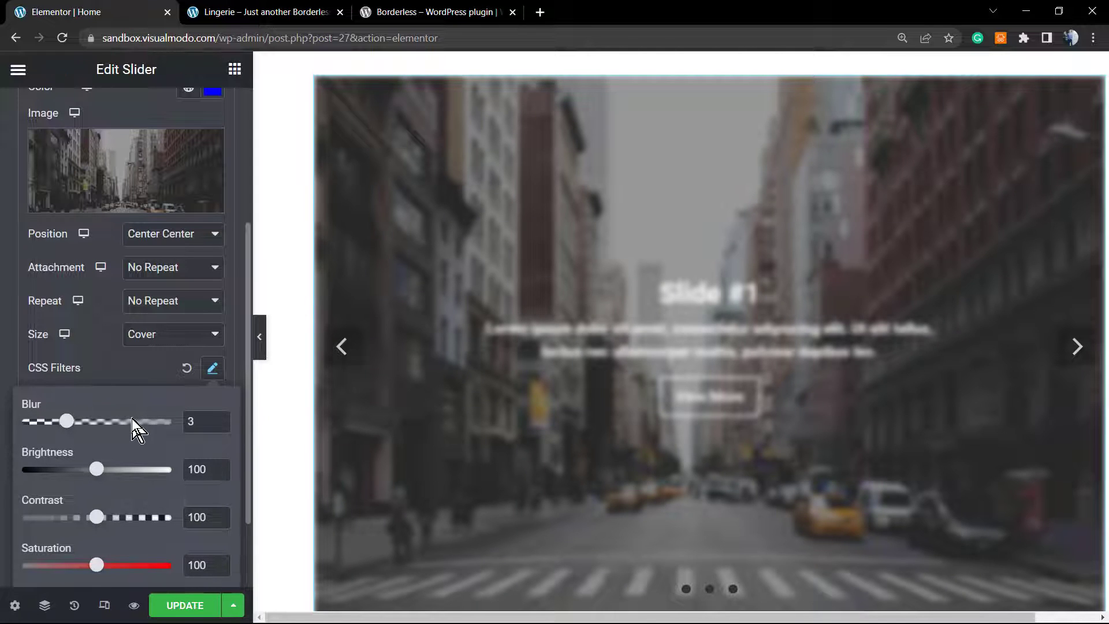
{"action": "scroll", "coordinate": [131, 417], "scroll_direction": "down", "scroll_amount": 2}
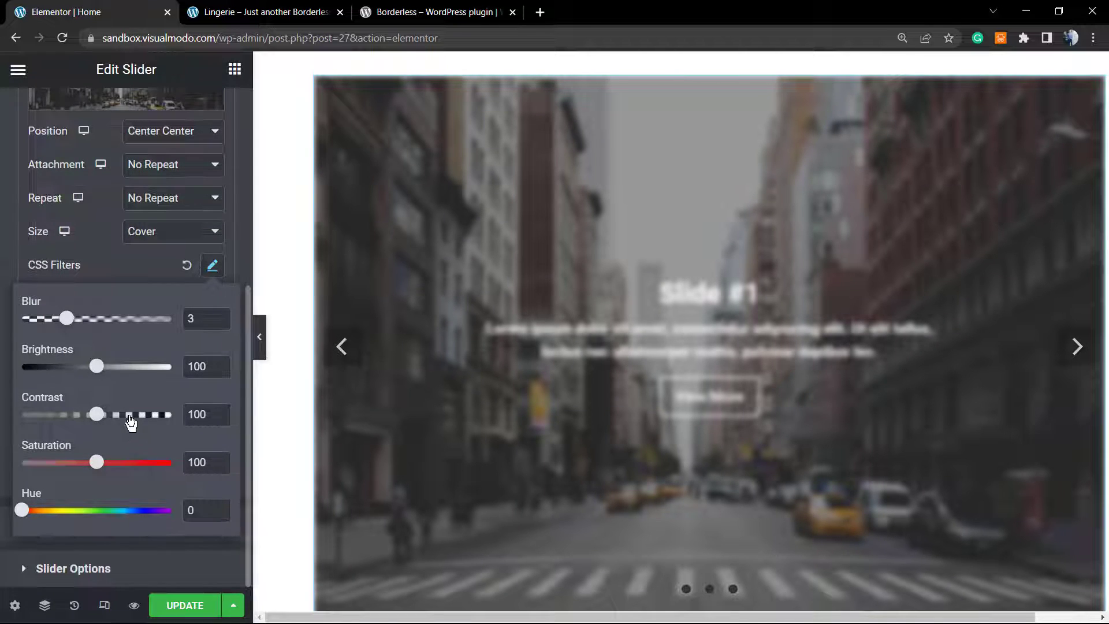
{"action": "left_click_drag", "start_coordinate": [131, 423], "coordinate": [149, 423]}
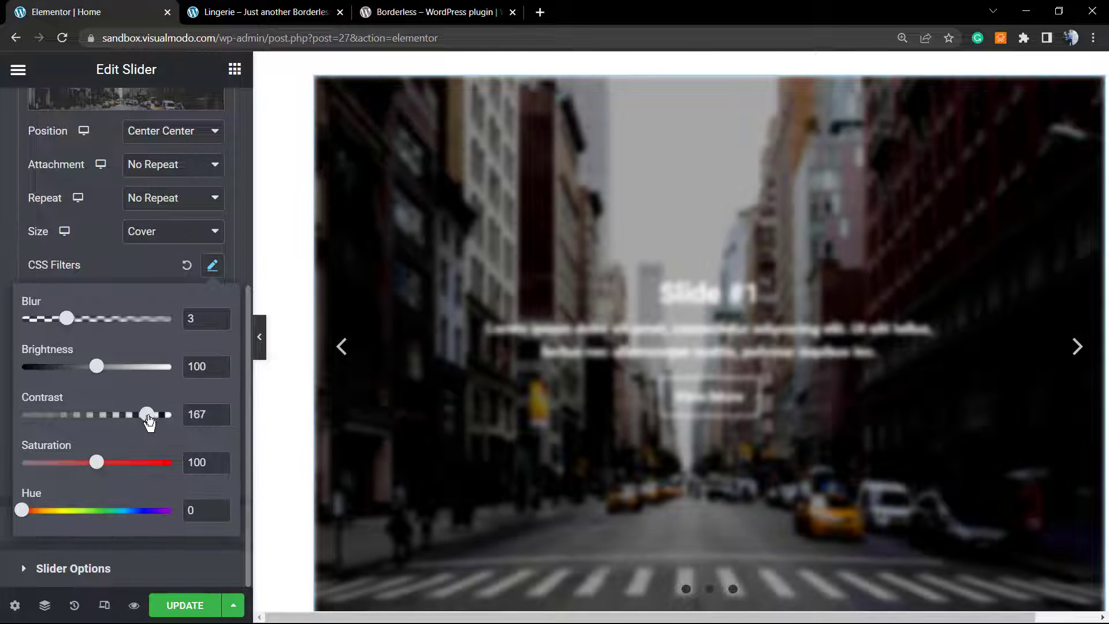
{"action": "left_click", "coordinate": [189, 266]}
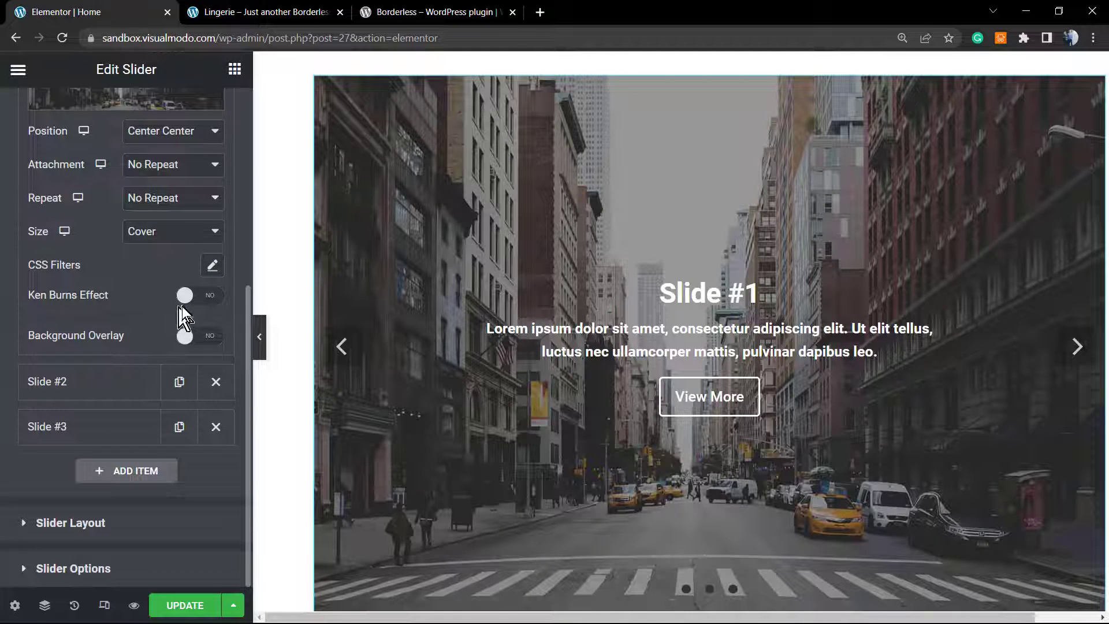
{"action": "left_click", "coordinate": [204, 306]}
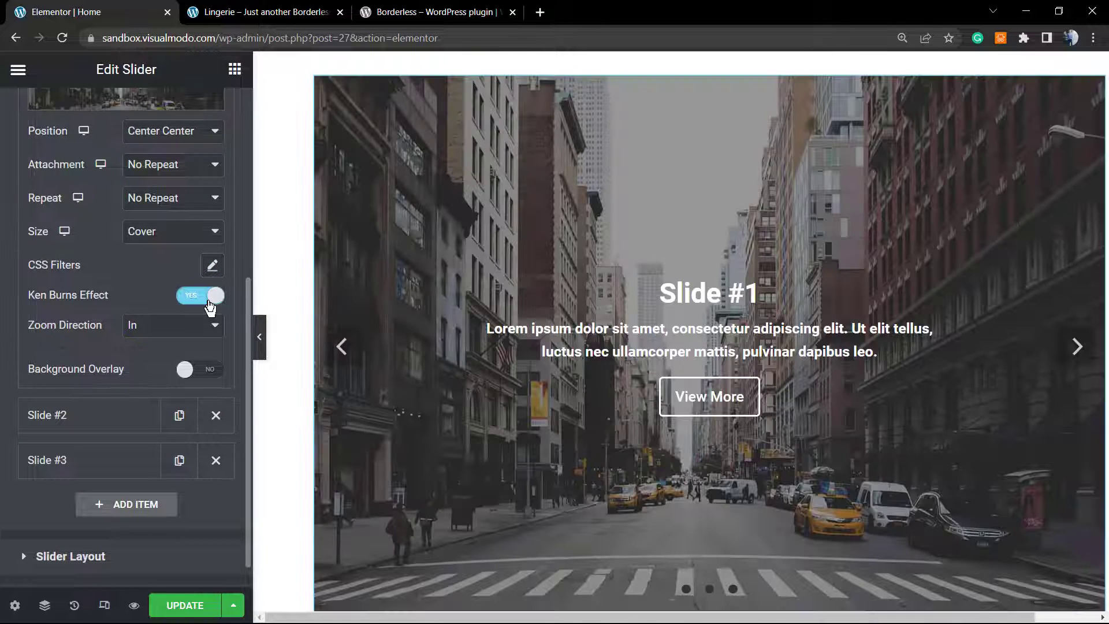
{"action": "left_click", "coordinate": [152, 338]}
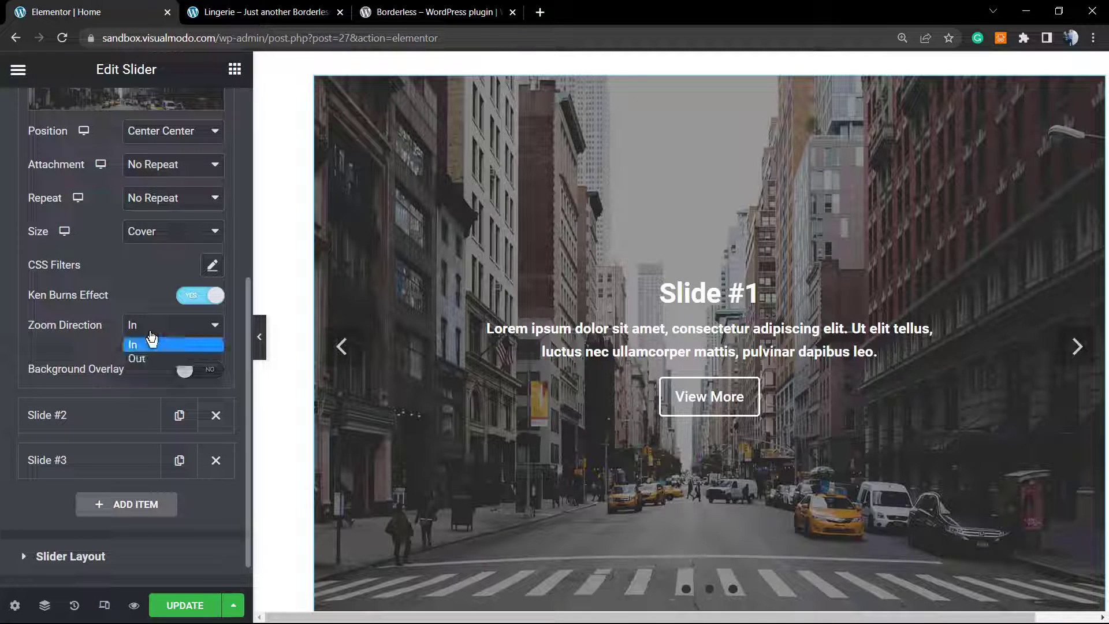
{"action": "left_click", "coordinate": [168, 359]}
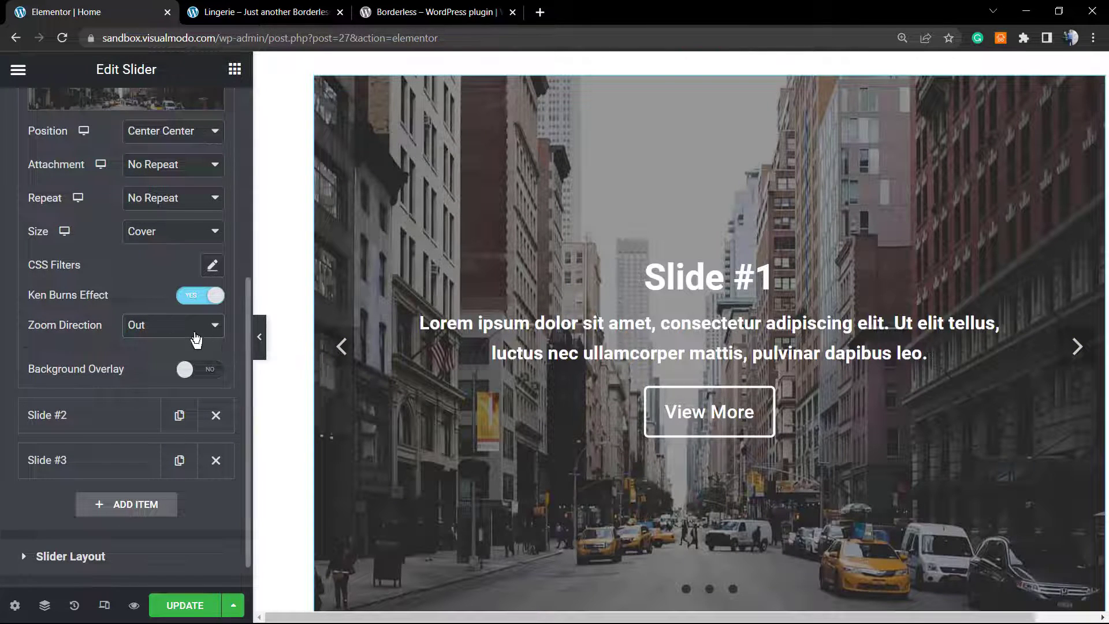
{"action": "left_click", "coordinate": [197, 339]}
{"action": "left_click", "coordinate": [192, 350]}
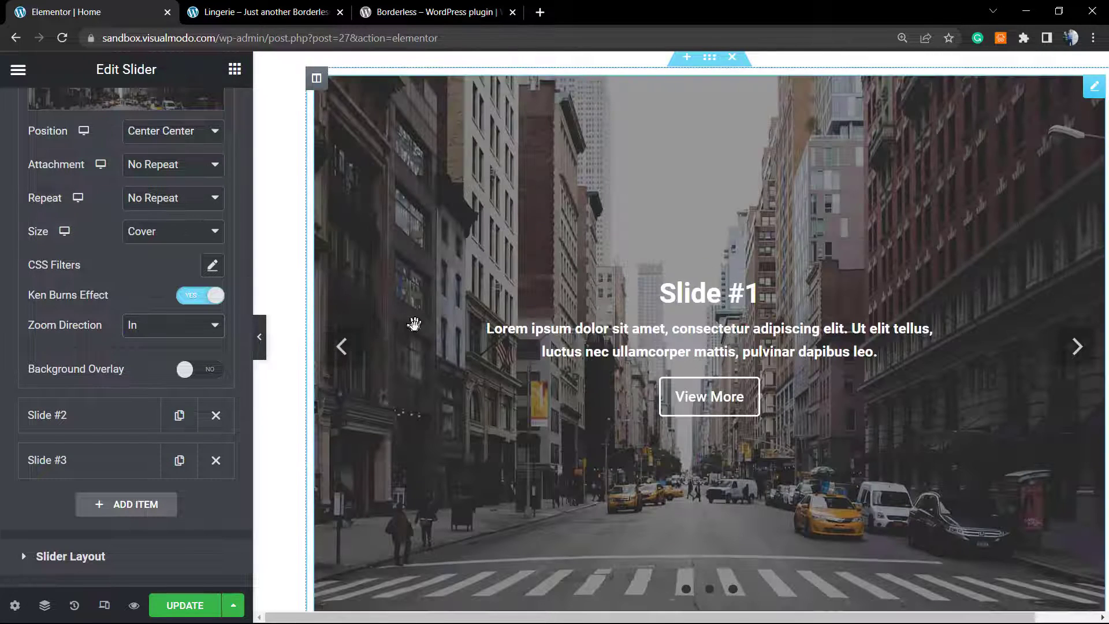
{"action": "left_click", "coordinate": [200, 295]}
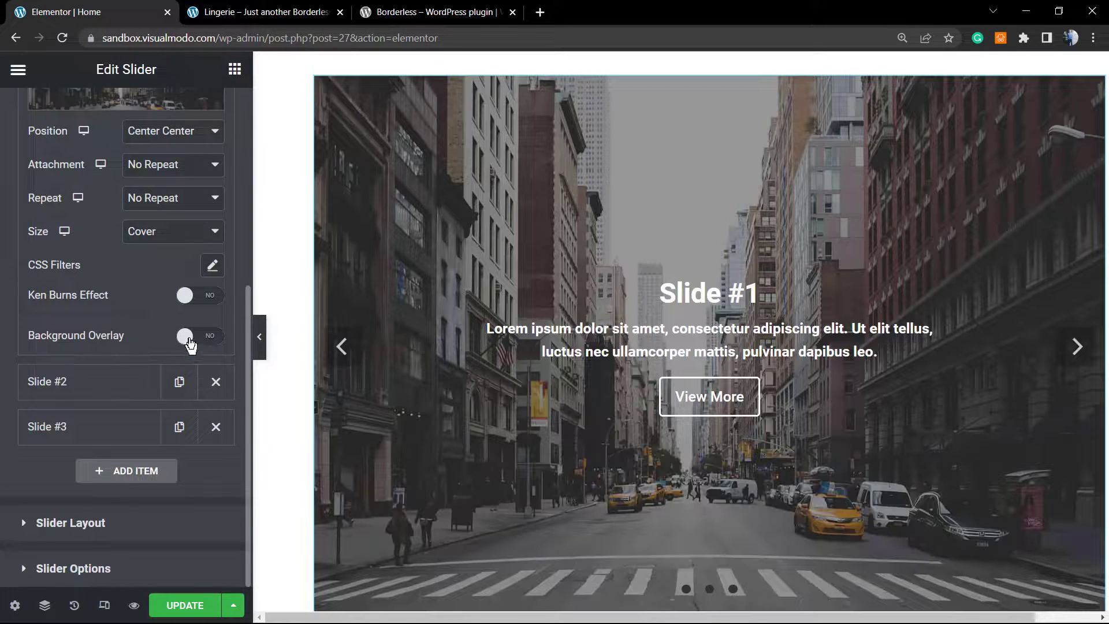
Add a background overlay to Slide #1 tinted with the Secondary global colour
{"action": "left_click", "coordinate": [186, 340]}
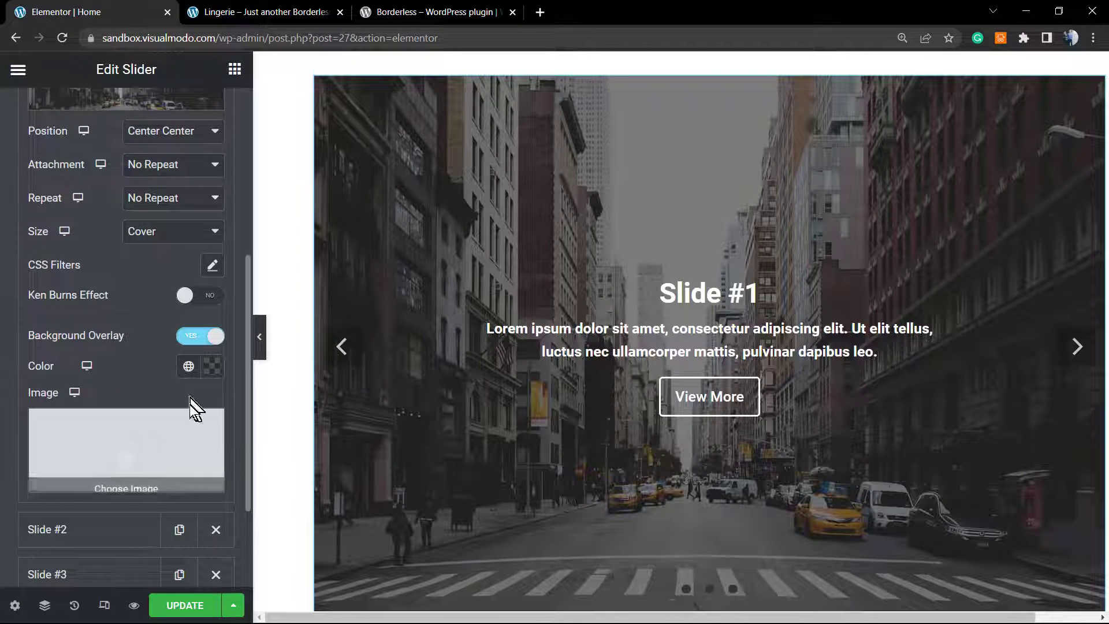
{"action": "left_click", "coordinate": [189, 365]}
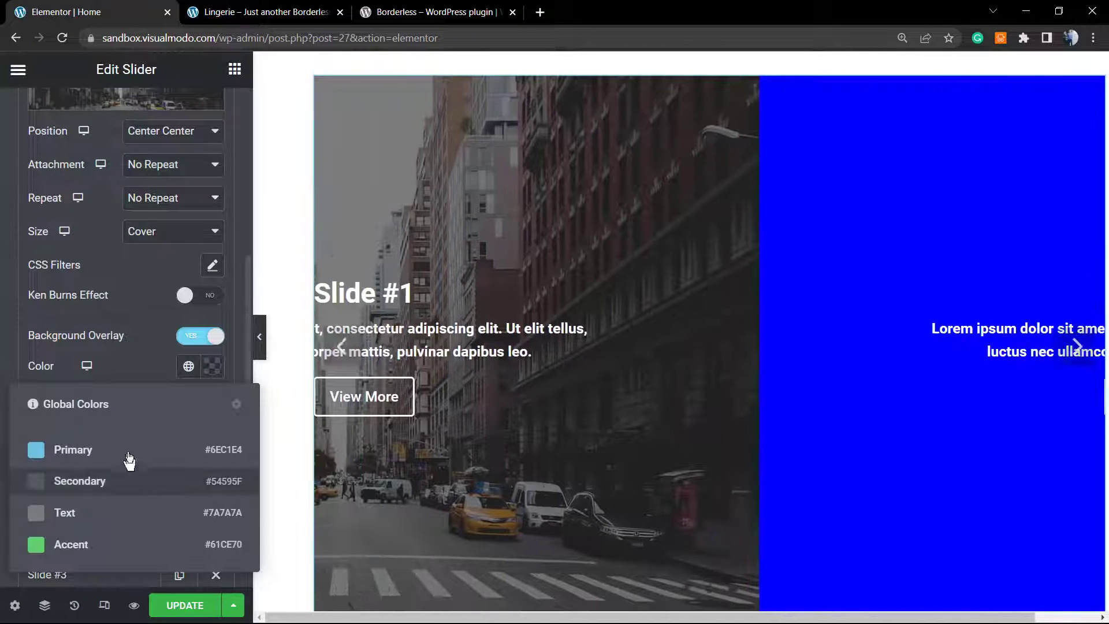
{"action": "left_click", "coordinate": [174, 479]}
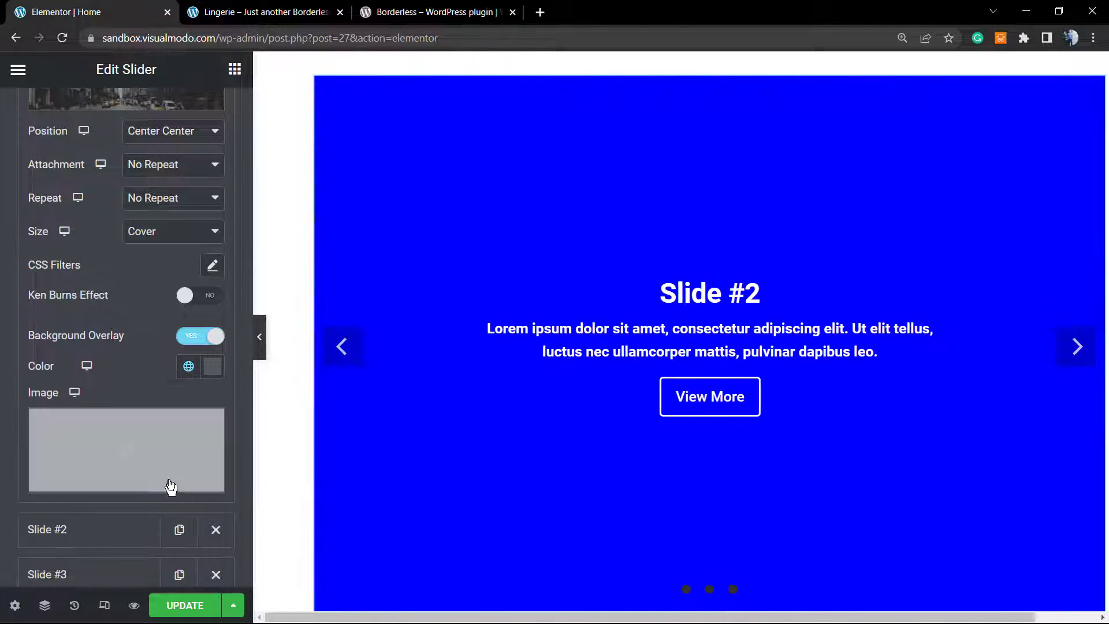
{"action": "left_click", "coordinate": [343, 349]}
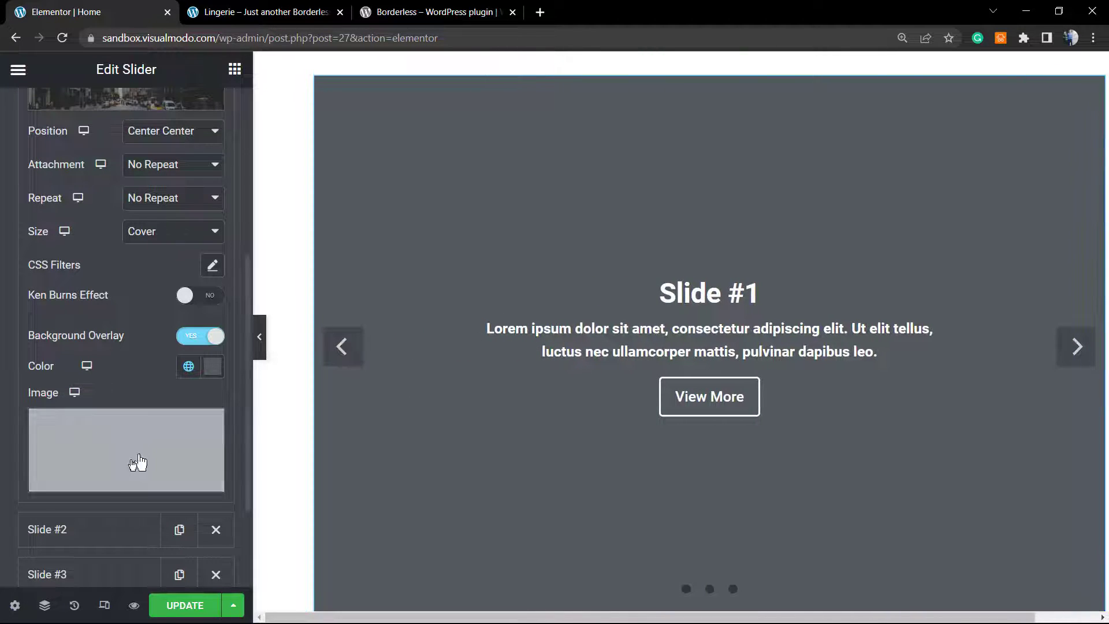
Lower the overlay colour's opacity, then switch Slide #1's Background Overlay off
{"action": "left_click", "coordinate": [217, 370]}
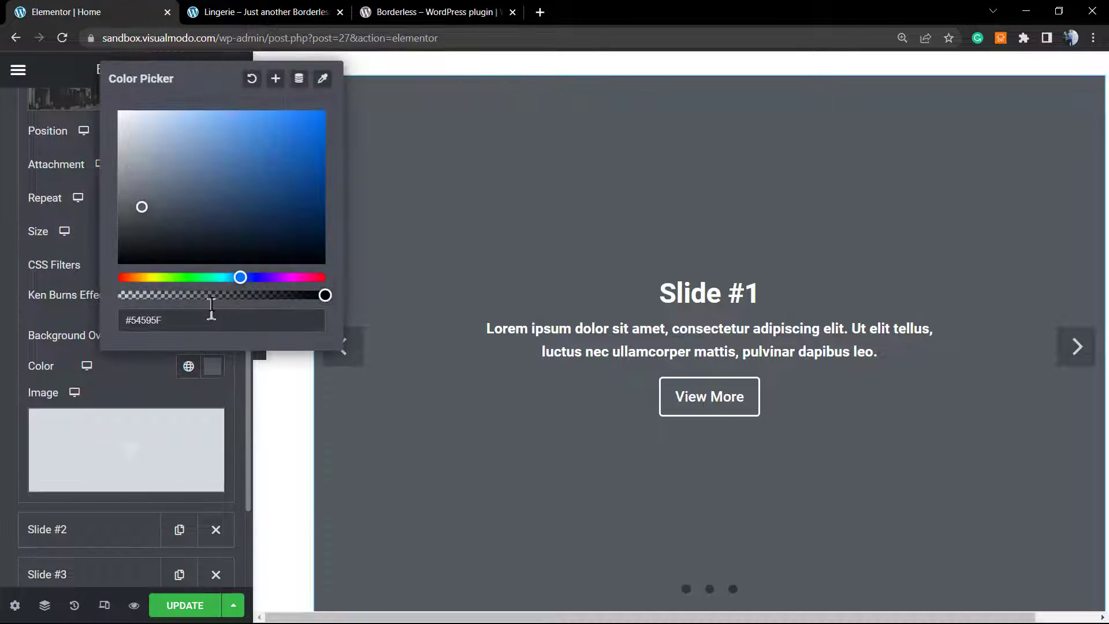
{"action": "left_click", "coordinate": [209, 294]}
{"action": "left_click_drag", "start_coordinate": [188, 298], "coordinate": [235, 307]}
{"action": "left_click", "coordinate": [119, 393]}
{"action": "left_click", "coordinate": [208, 338]}
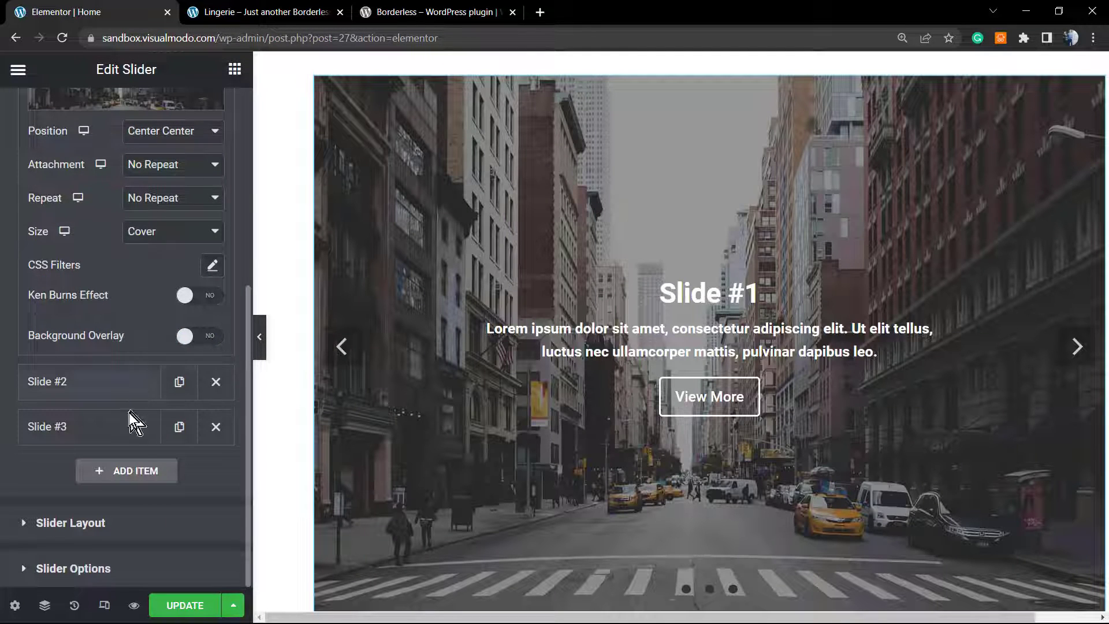
Expand and collapse Slides #1–#3, then review Slide #1's title and description content
{"action": "scroll", "coordinate": [131, 362], "scroll_direction": "up", "scroll_amount": 5}
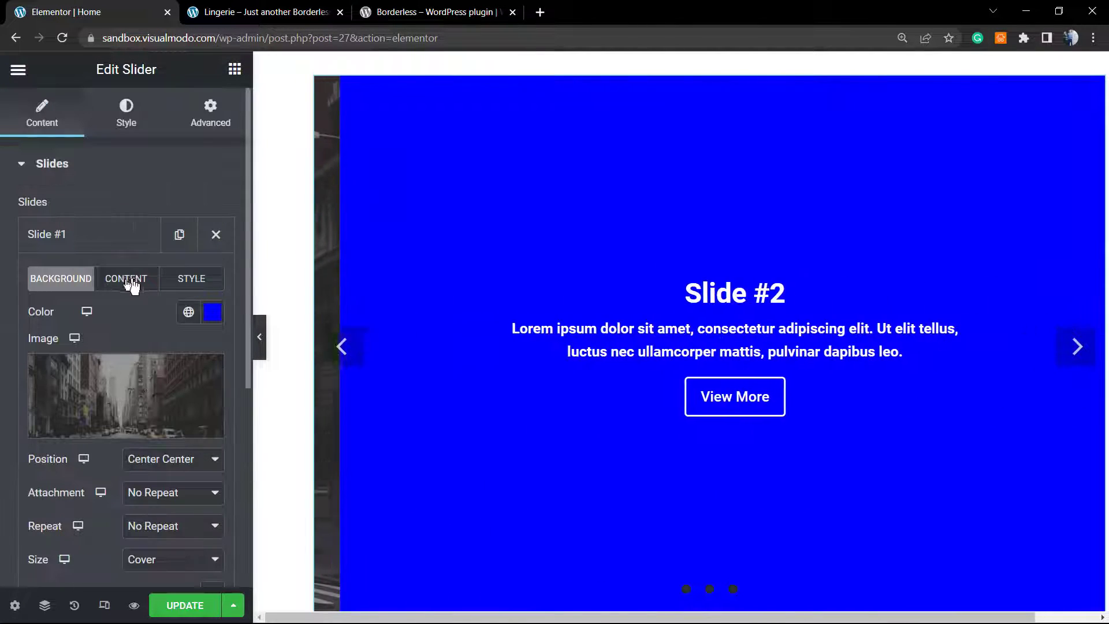
{"action": "left_click", "coordinate": [109, 234]}
{"action": "left_click", "coordinate": [106, 280]}
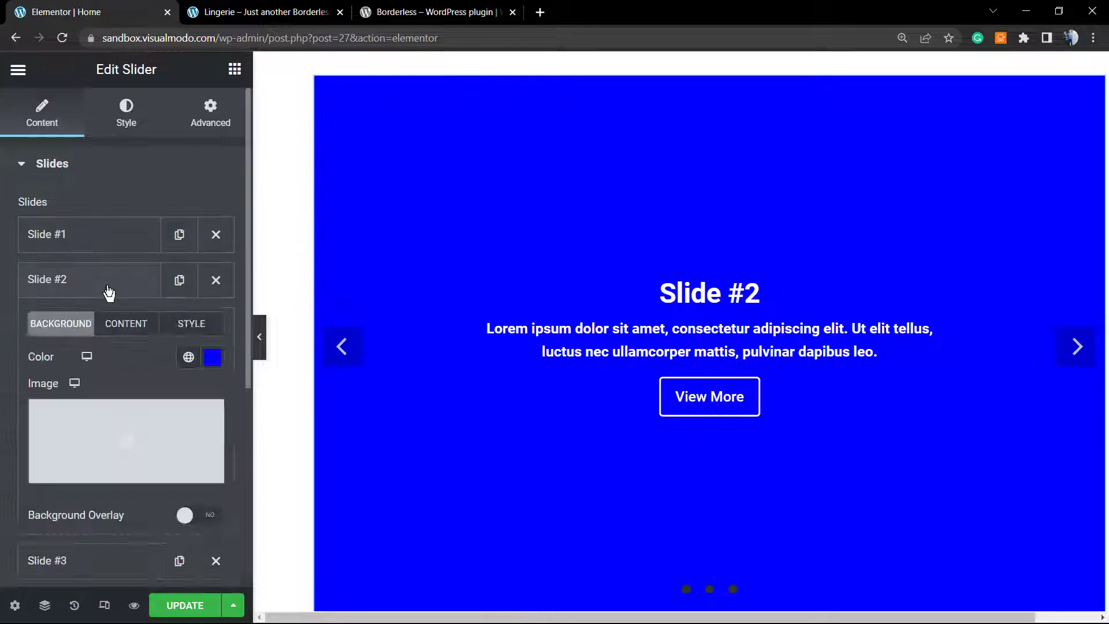
{"action": "left_click", "coordinate": [107, 283]}
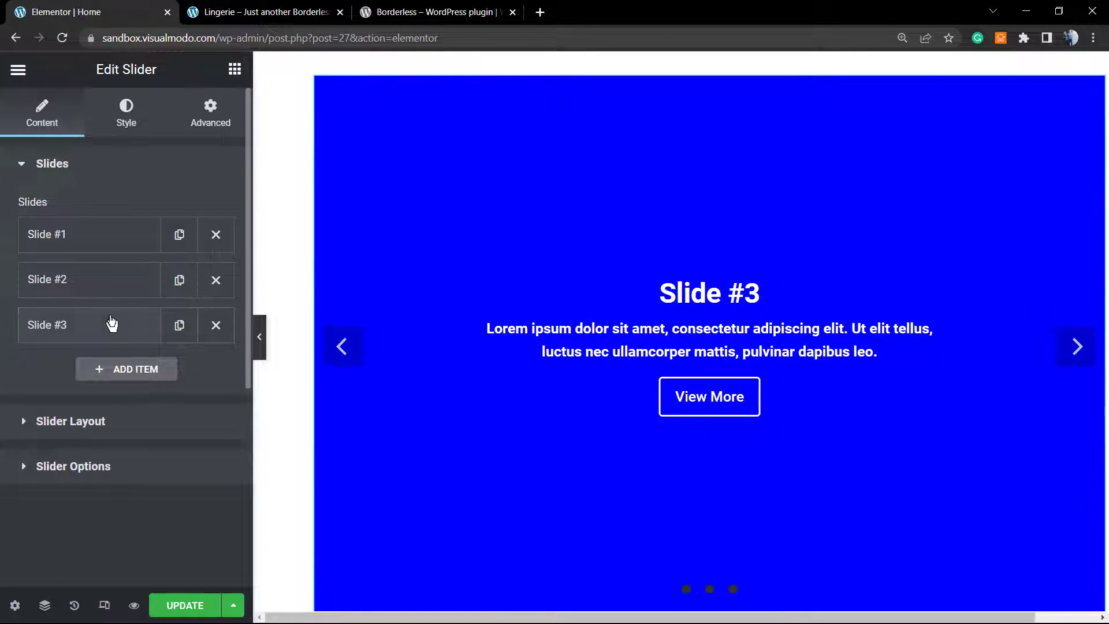
{"action": "left_click", "coordinate": [111, 319]}
{"action": "left_click", "coordinate": [114, 321]}
{"action": "left_click", "coordinate": [120, 245]}
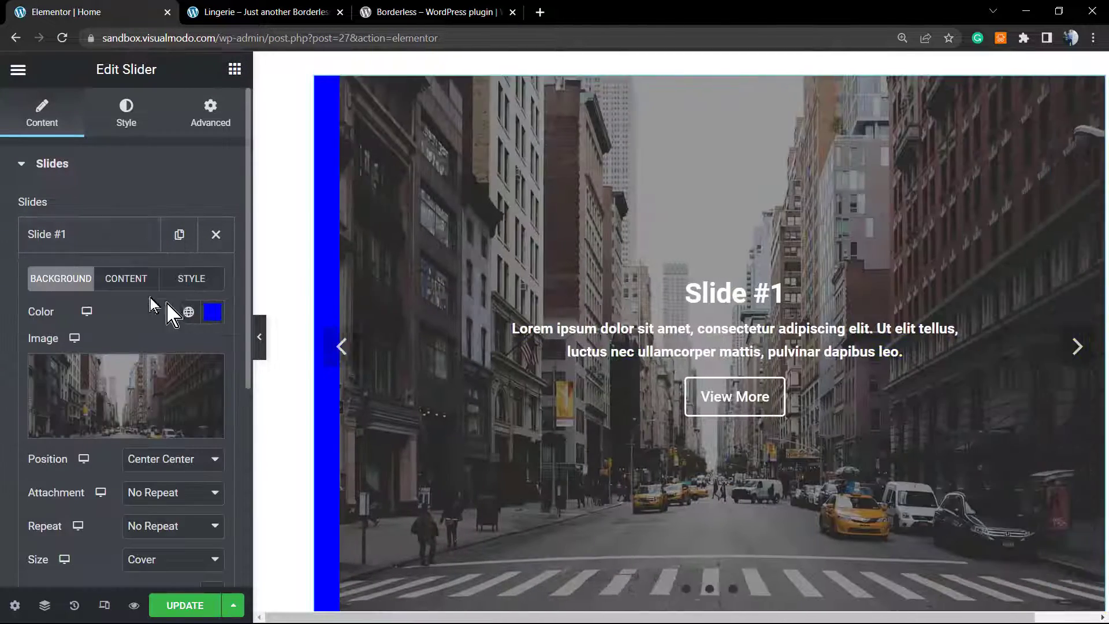
{"action": "left_click", "coordinate": [131, 281]}
{"action": "triple_click", "coordinate": [118, 390]}
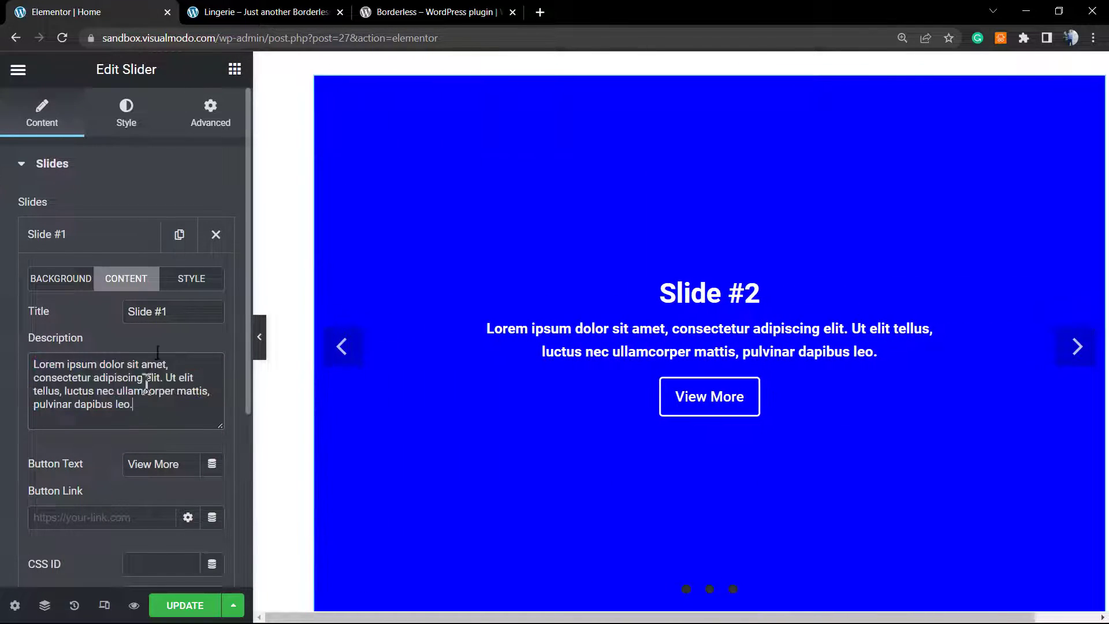
{"action": "left_click", "coordinate": [194, 282]}
{"action": "left_click", "coordinate": [129, 279]}
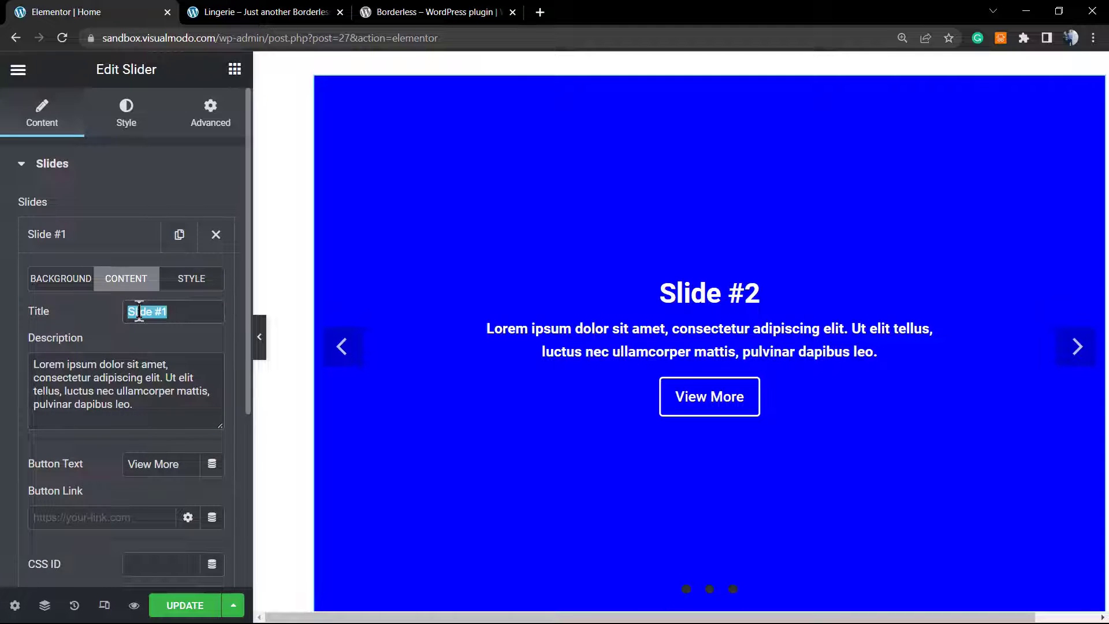
{"action": "left_click", "coordinate": [139, 311]}
{"action": "scroll", "coordinate": [151, 448], "scroll_direction": "down", "scroll_amount": 2}
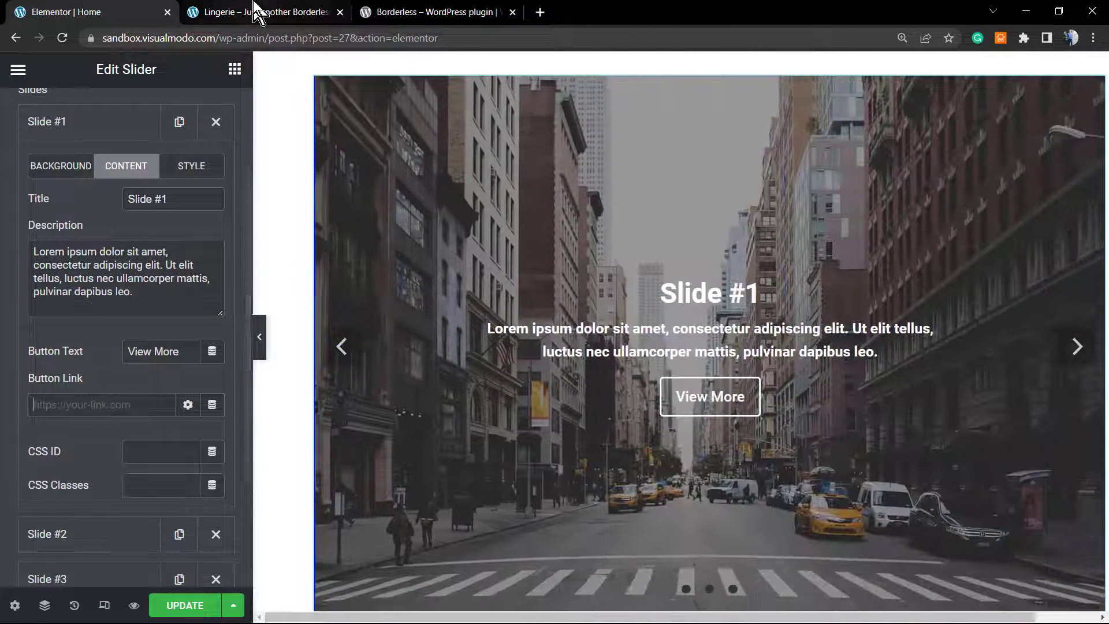
Paste the Lingerie demo page URL from library.wpborderless.com into Slide #1's Button Link
{"action": "left_click", "coordinate": [257, 11]}
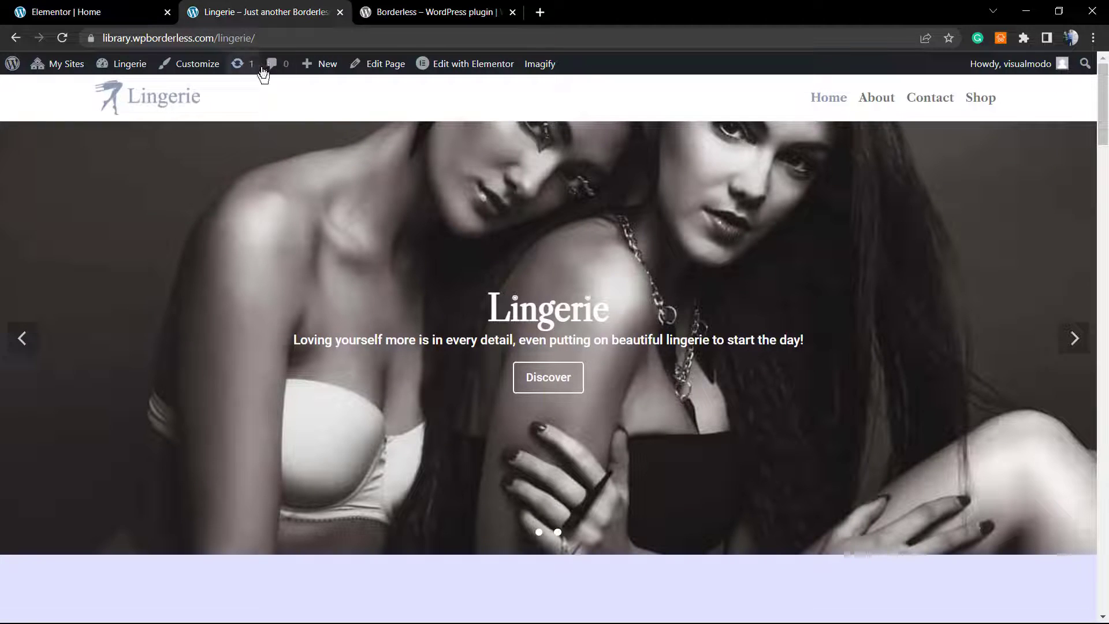
{"action": "left_click", "coordinate": [284, 38]}
{"action": "key", "text": "ctrl+c"}
{"action": "left_click", "coordinate": [104, 8]}
{"action": "left_click", "coordinate": [109, 406]}
{"action": "key", "text": "ctrl+v"}
{"action": "left_click", "coordinate": [128, 444]}
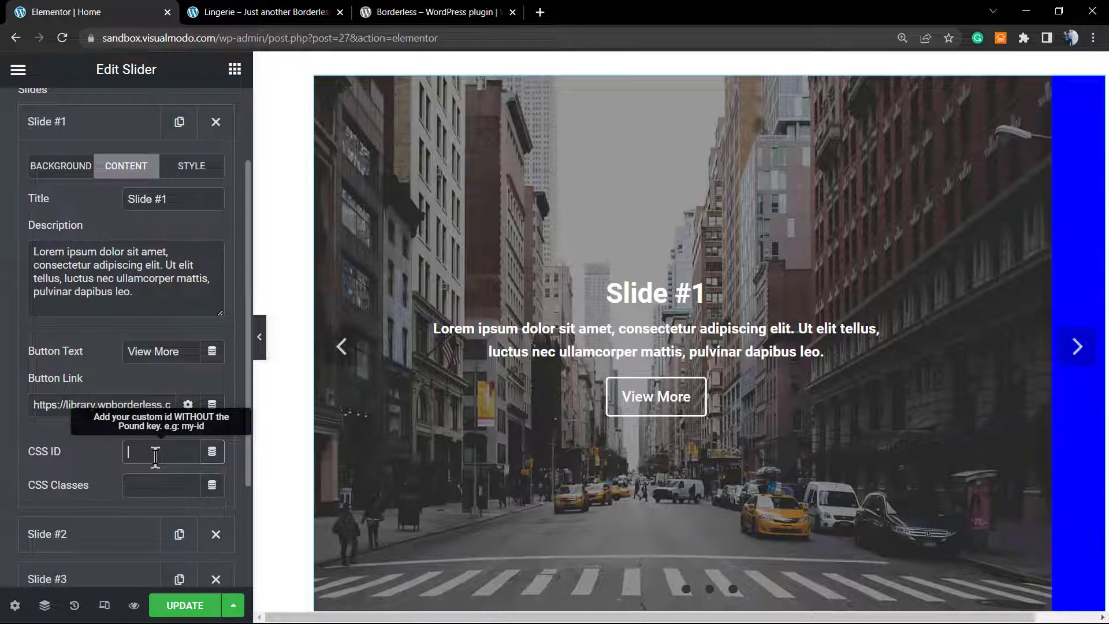
{"action": "scroll", "coordinate": [161, 480], "scroll_direction": "down", "scroll_amount": 2}
{"action": "scroll", "coordinate": [160, 440], "scroll_direction": "up", "scroll_amount": 4}
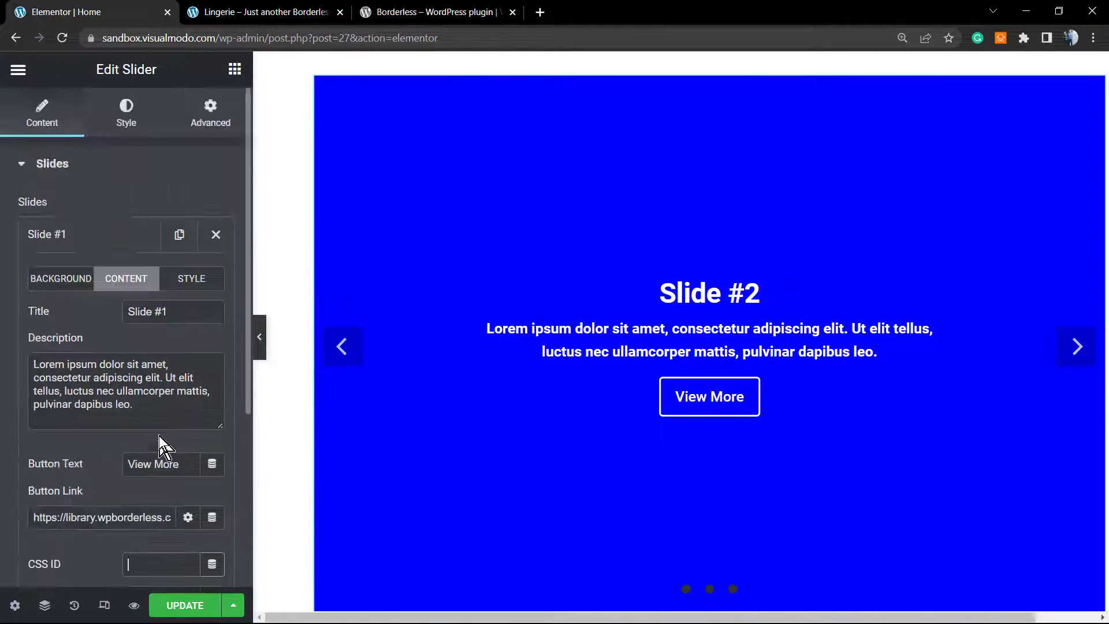
Enable a custom style for Slide #1 and try the left and top content positions
{"action": "left_click", "coordinate": [196, 278]}
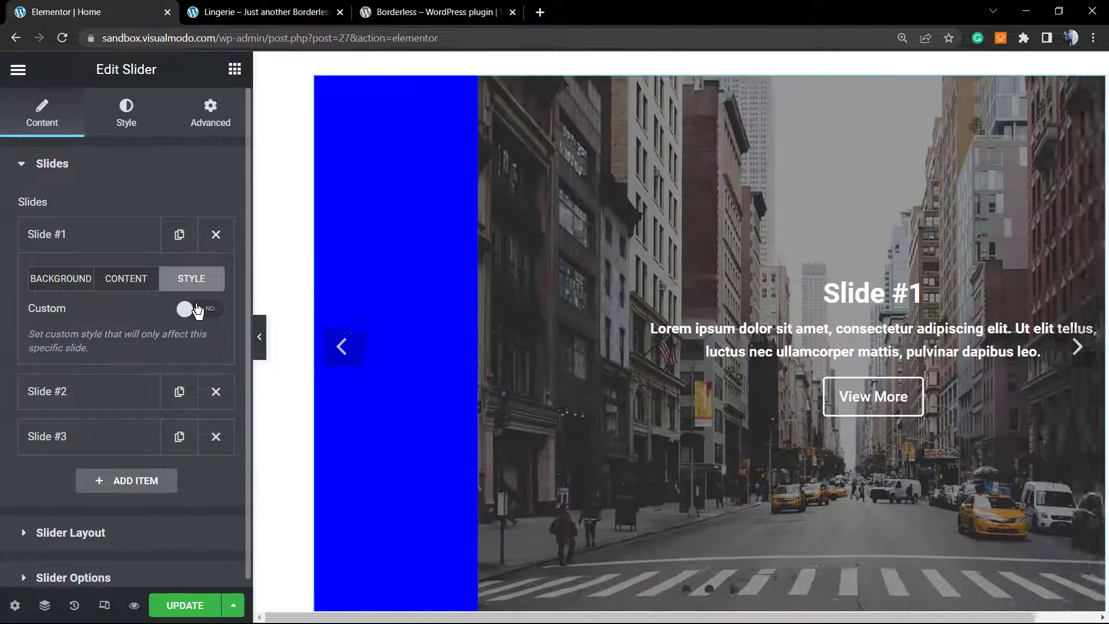
{"action": "left_click", "coordinate": [196, 310]}
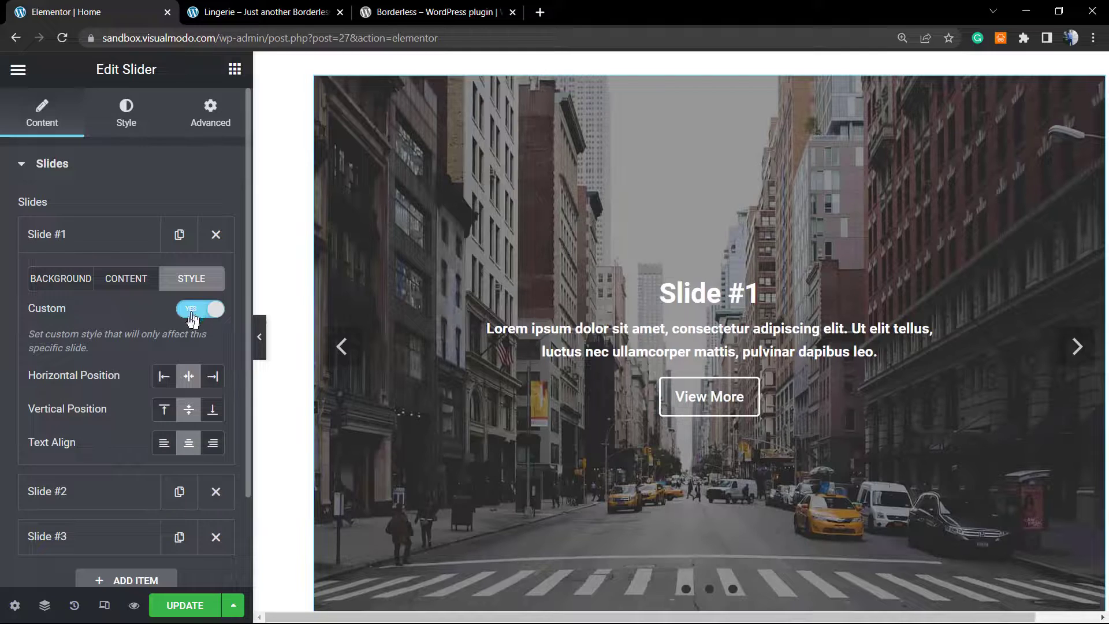
{"action": "left_click", "coordinate": [161, 379]}
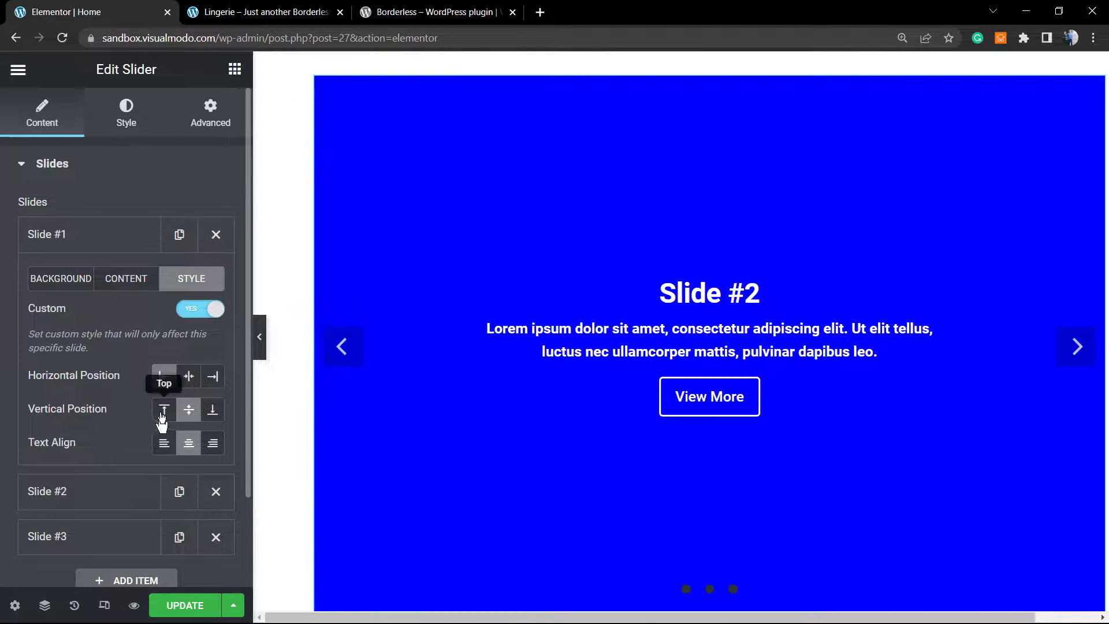
{"action": "left_click", "coordinate": [163, 412]}
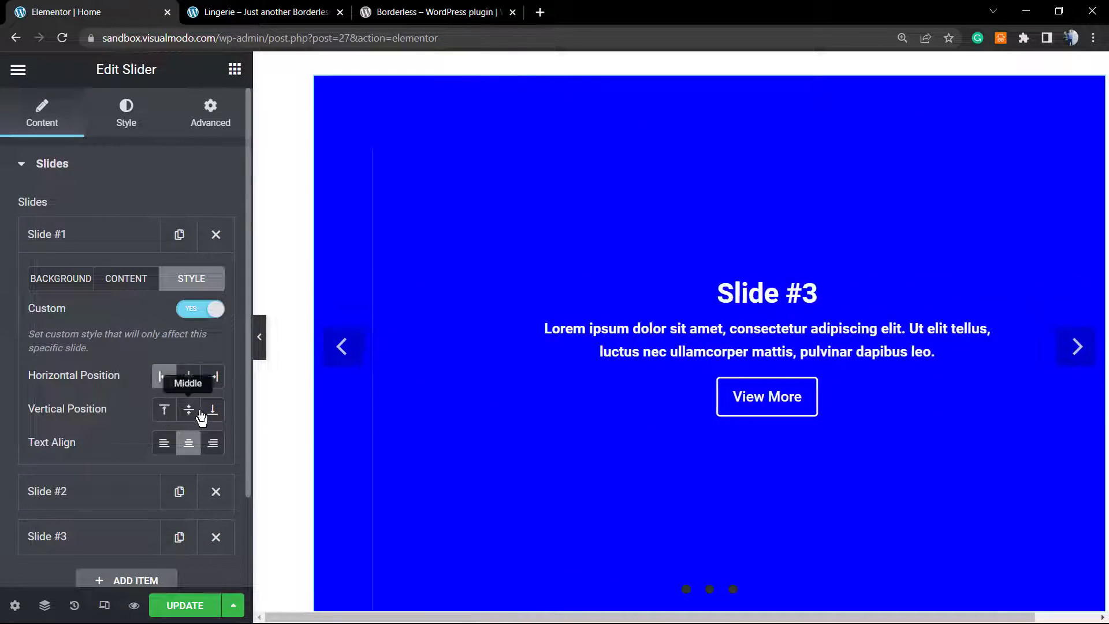
{"action": "left_click", "coordinate": [189, 411]}
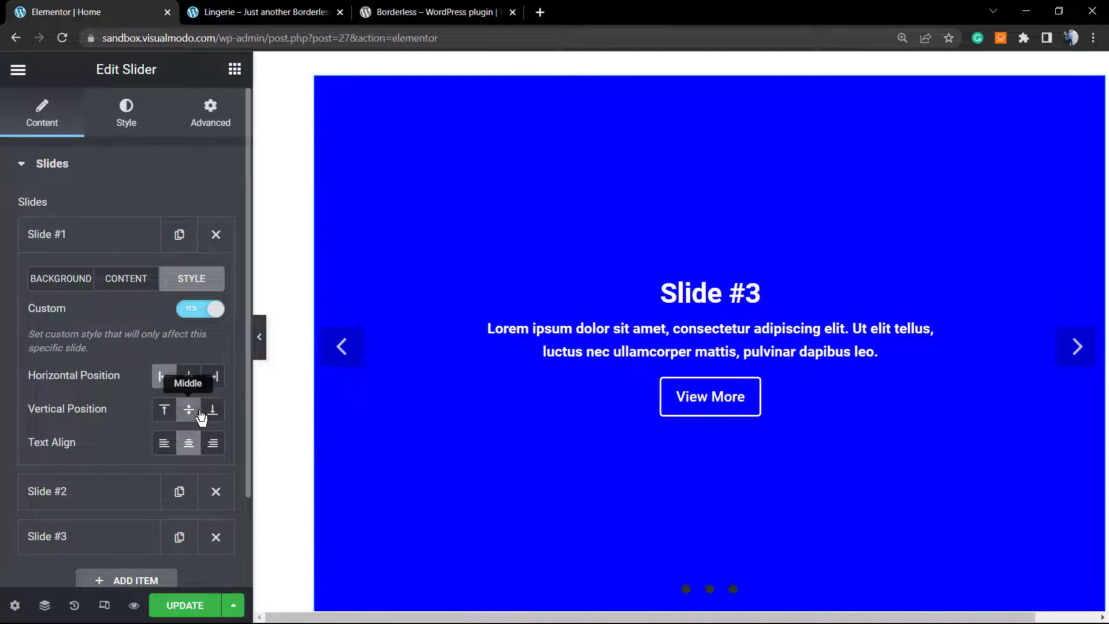
Return to Slide #1 and leave its content and text centred horizontally and vertically
{"action": "left_click", "coordinate": [342, 349]}
{"action": "left_click", "coordinate": [343, 349]}
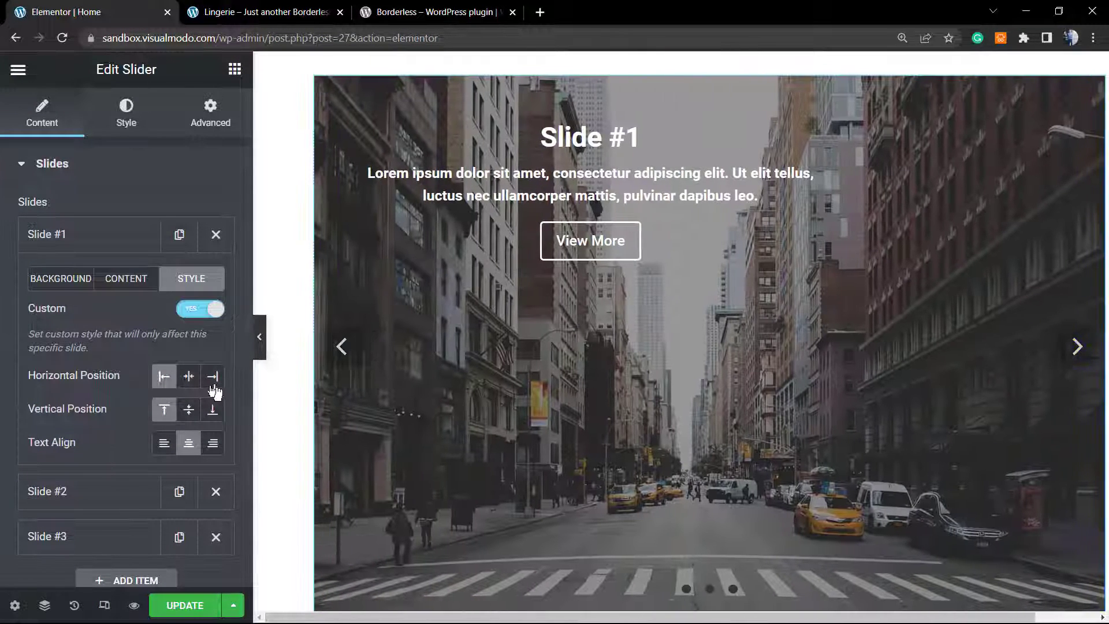
{"action": "left_click", "coordinate": [213, 410]}
{"action": "left_click", "coordinate": [189, 412]}
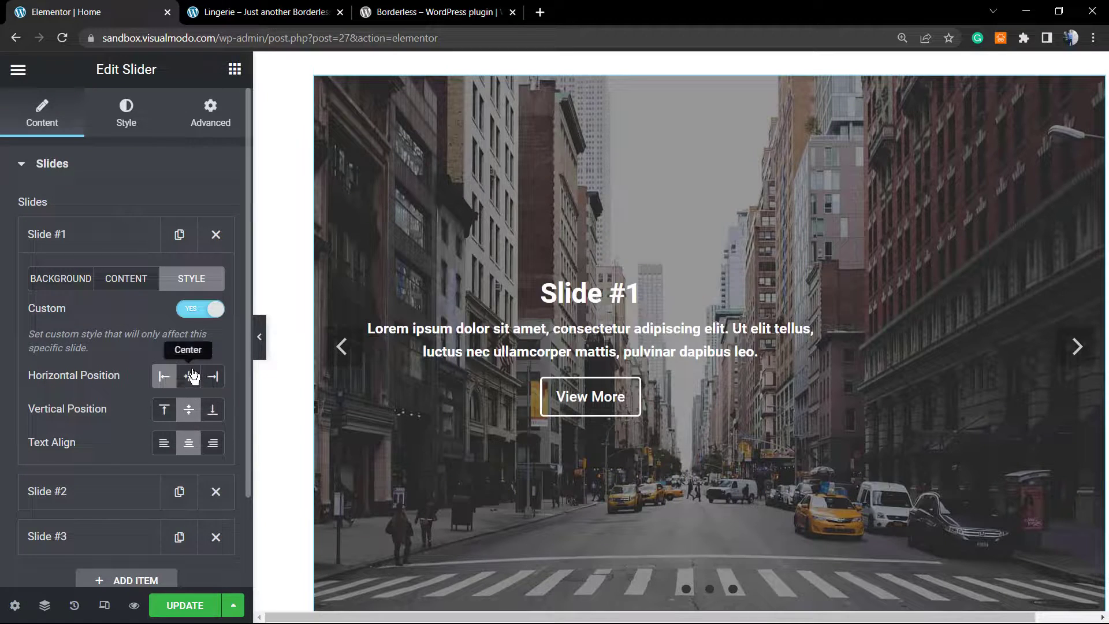
{"action": "left_click", "coordinate": [189, 376]}
{"action": "left_click", "coordinate": [168, 444]}
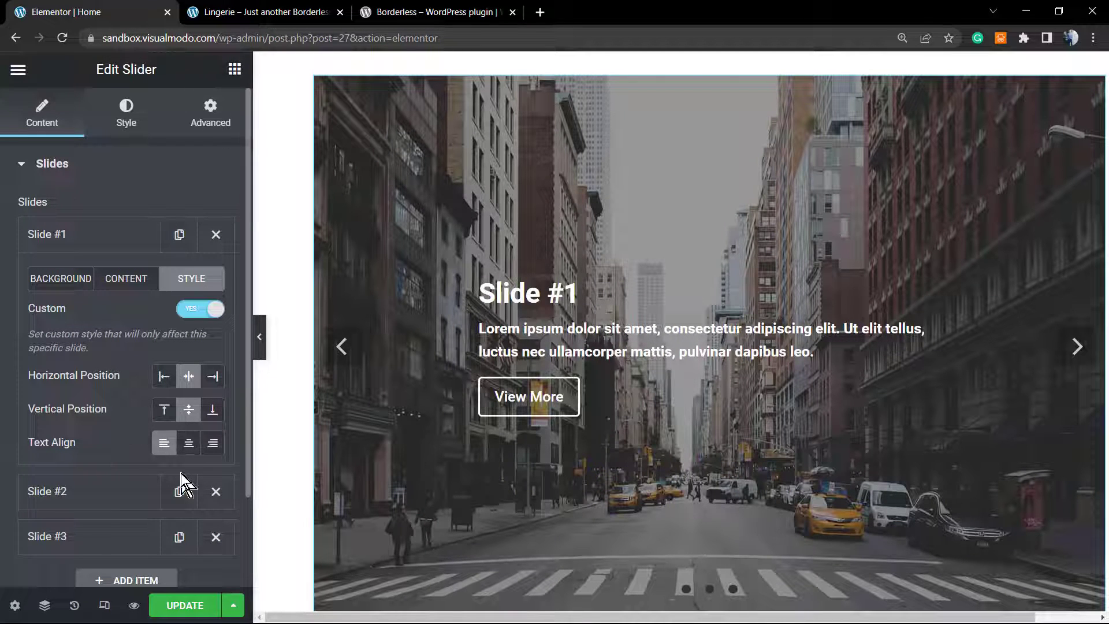
{"action": "left_click", "coordinate": [164, 378]}
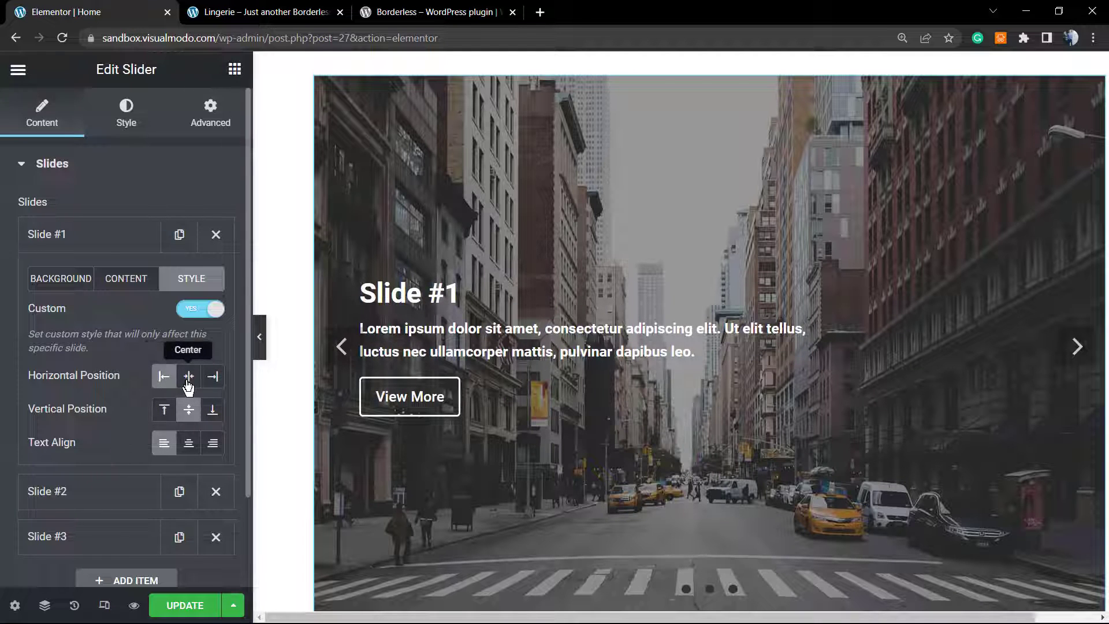
{"action": "left_click", "coordinate": [189, 377]}
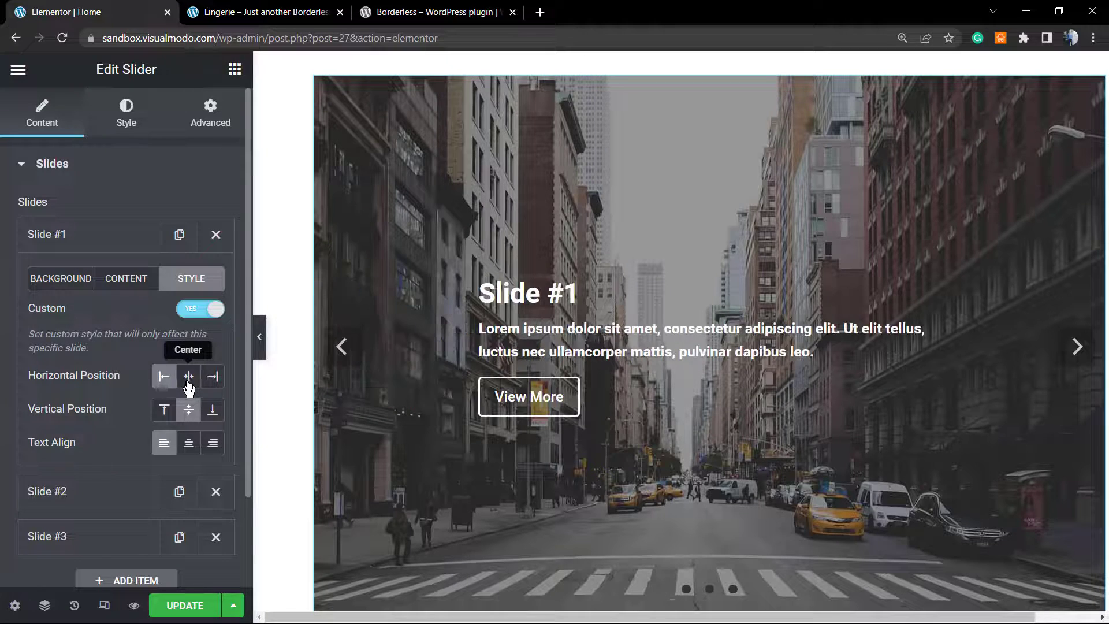
{"action": "left_click", "coordinate": [188, 443]}
Briefly open and close Slide #2, then expand the Slider Layout section
{"action": "scroll", "coordinate": [140, 451], "scroll_direction": "down", "scroll_amount": 2}
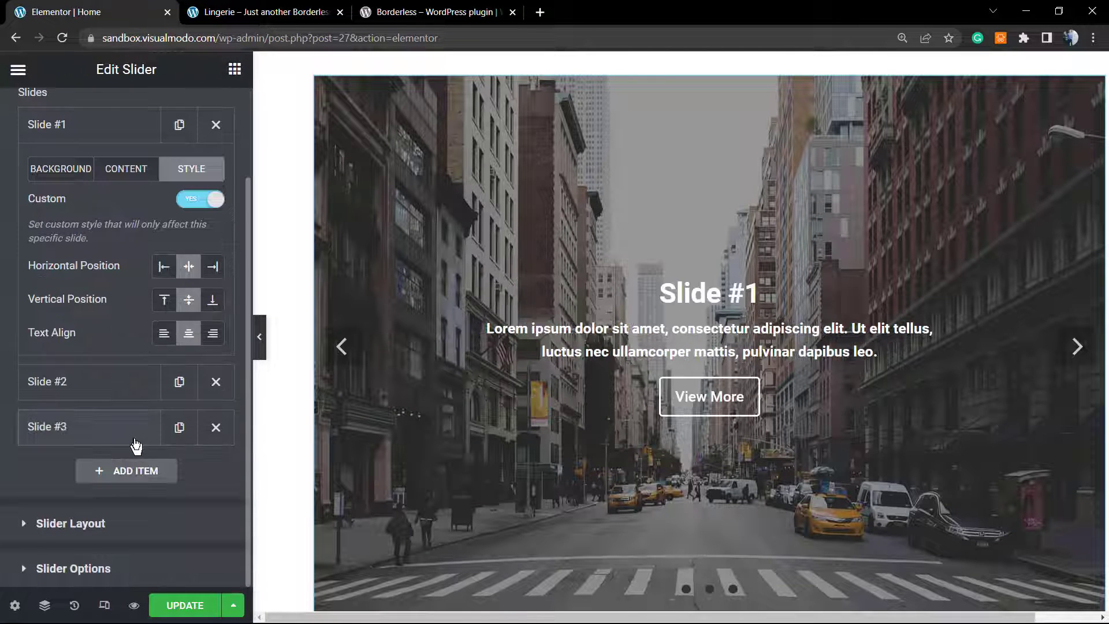
{"action": "left_click", "coordinate": [96, 381]}
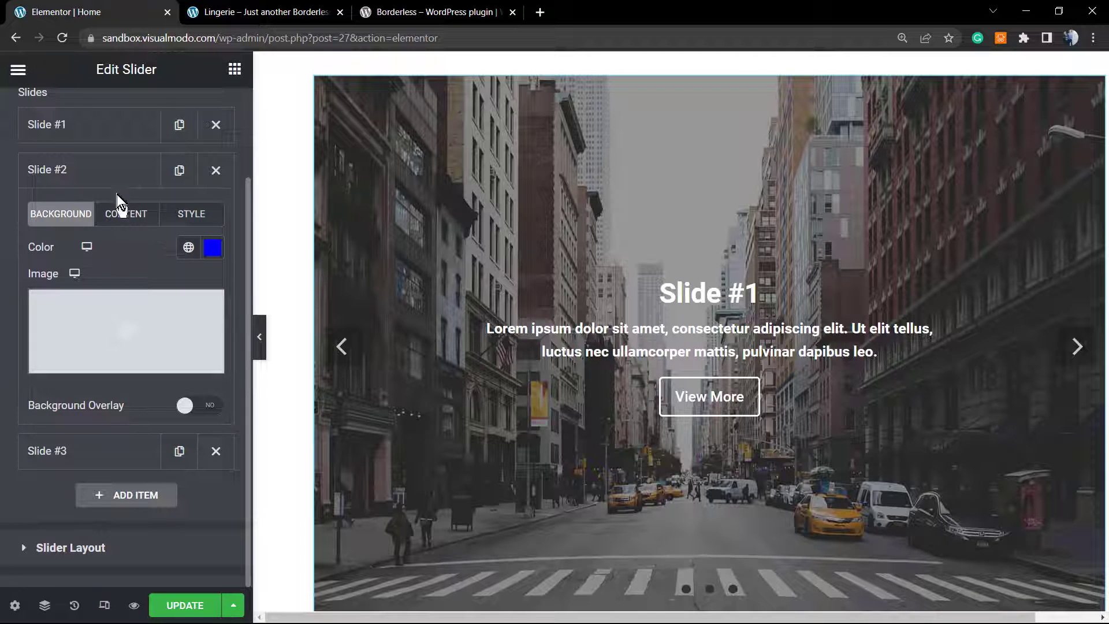
{"action": "left_click", "coordinate": [97, 173]}
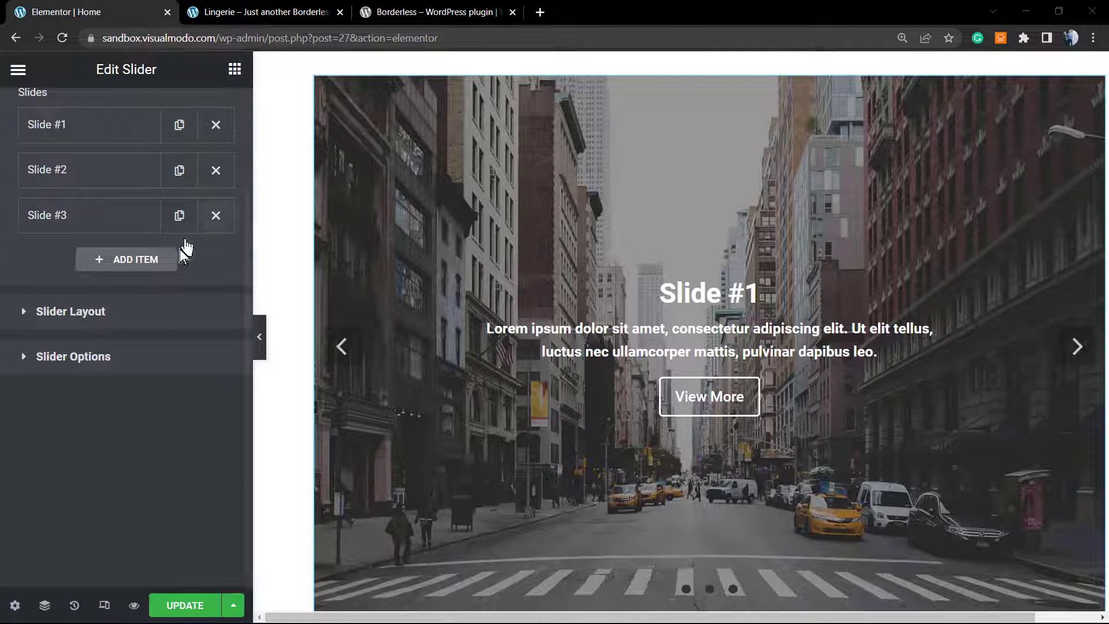
{"action": "left_click", "coordinate": [137, 313]}
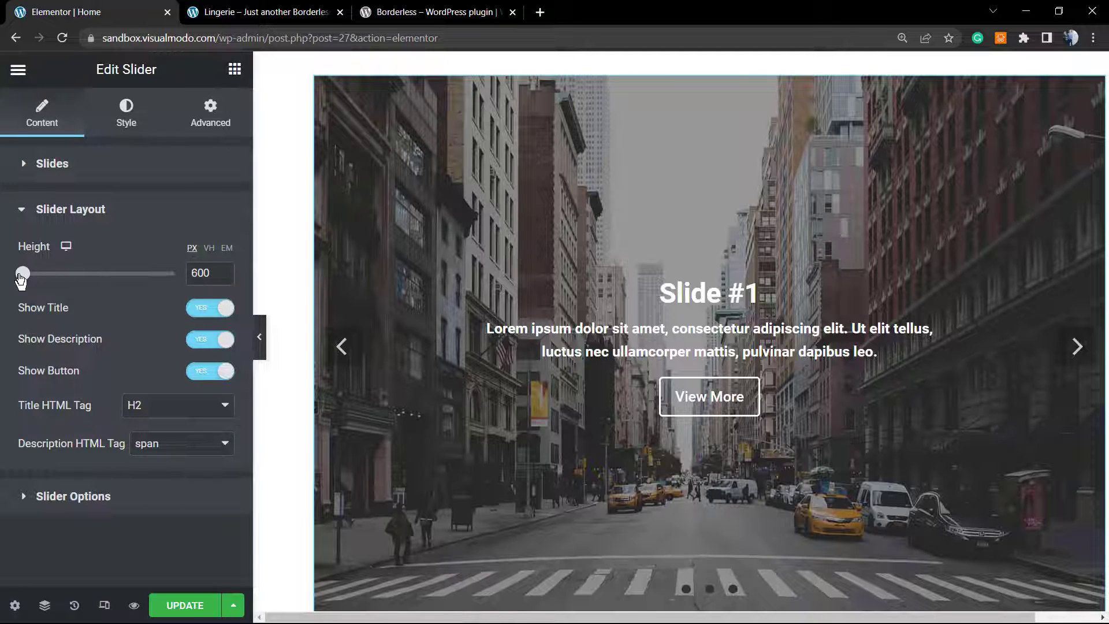
Set the slider height to 600 after trying other values
{"action": "mouse_move", "coordinate": [21, 280]}
{"action": "left_mouse_down"}
{"action": "mouse_move", "coordinate": [34, 280]}
{"action": "mouse_move", "coordinate": [23, 279]}
{"action": "left_mouse_up"}
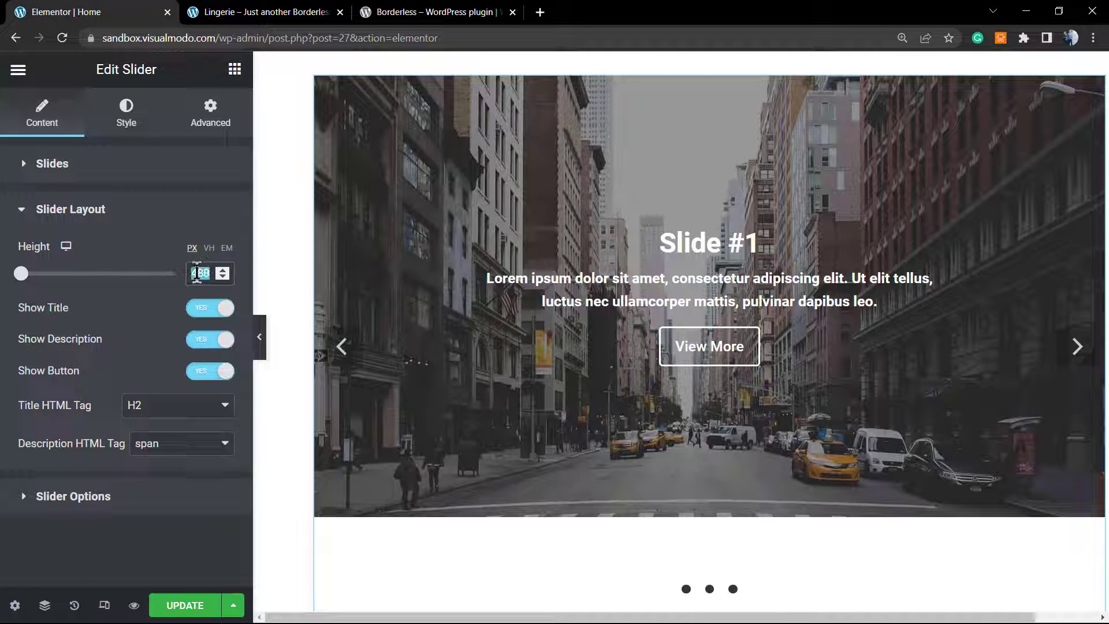
{"action": "type", "text": "7"}
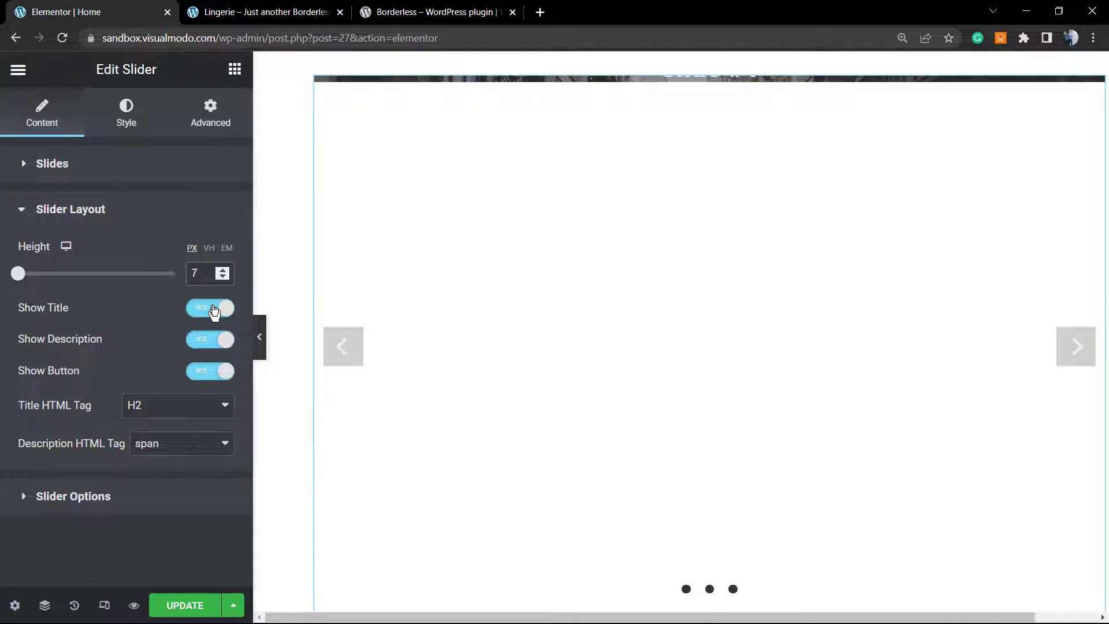
{"action": "key", "text": "BackSpace"}
{"action": "type", "text": "600"}
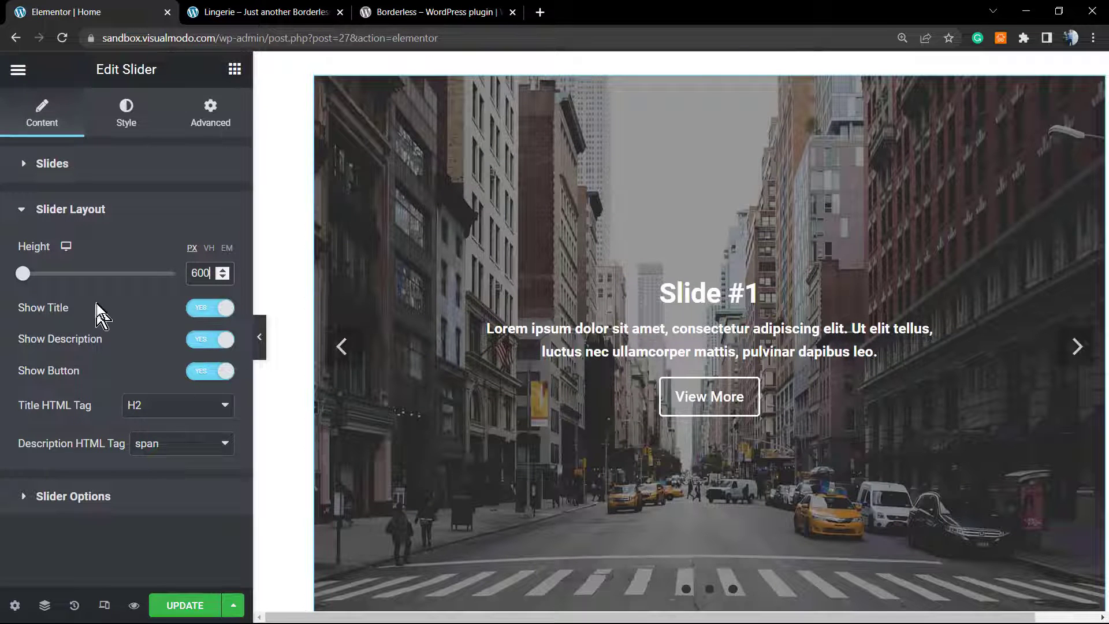
Toggle slide titles, descriptions and View More buttons off and back on
{"action": "left_click", "coordinate": [209, 312]}
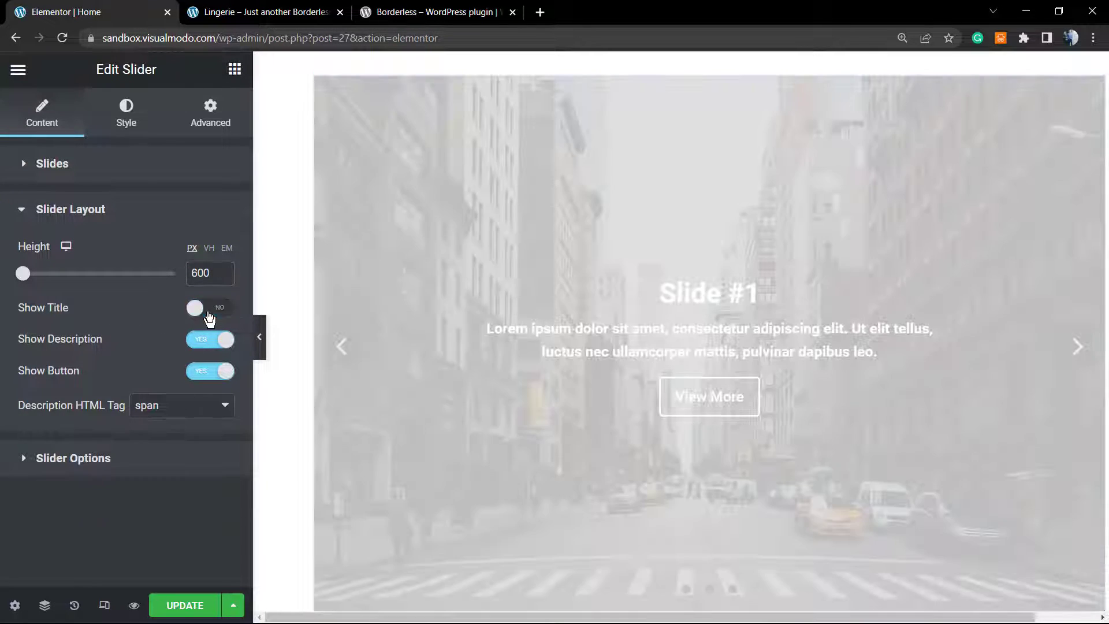
{"action": "left_click", "coordinate": [209, 312]}
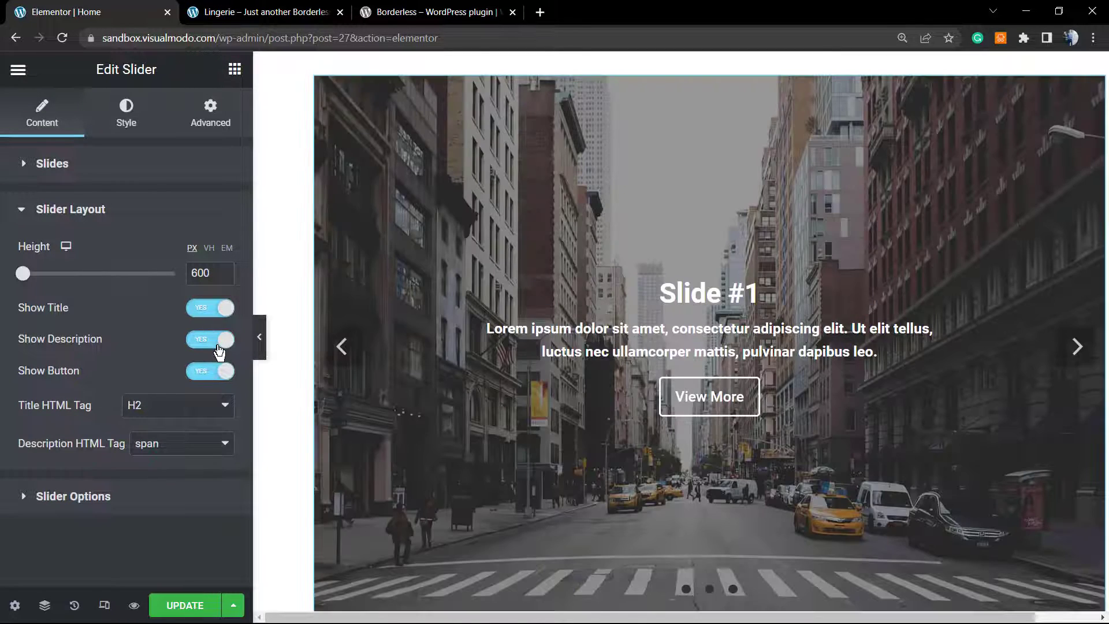
{"action": "left_click", "coordinate": [217, 344]}
{"action": "left_click", "coordinate": [217, 346]}
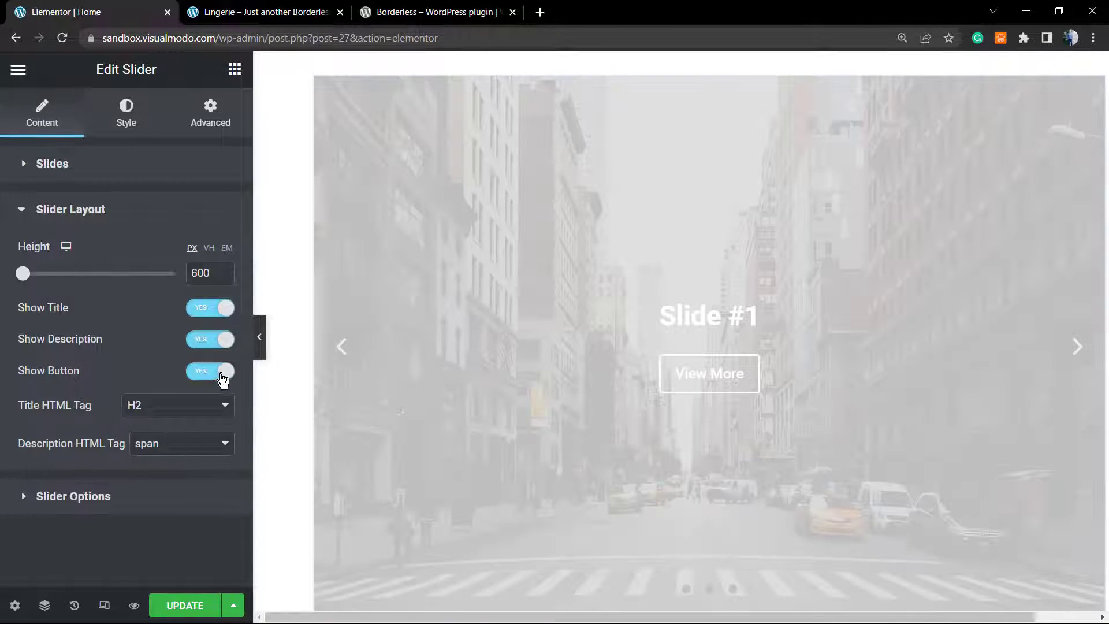
{"action": "left_click", "coordinate": [217, 375]}
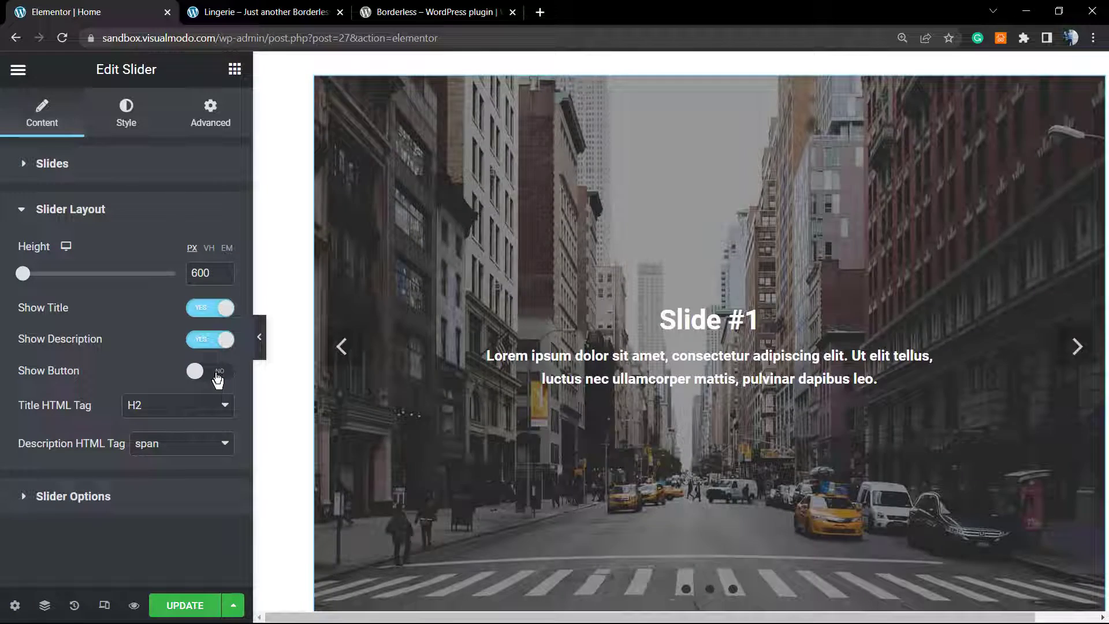
{"action": "left_click", "coordinate": [217, 374]}
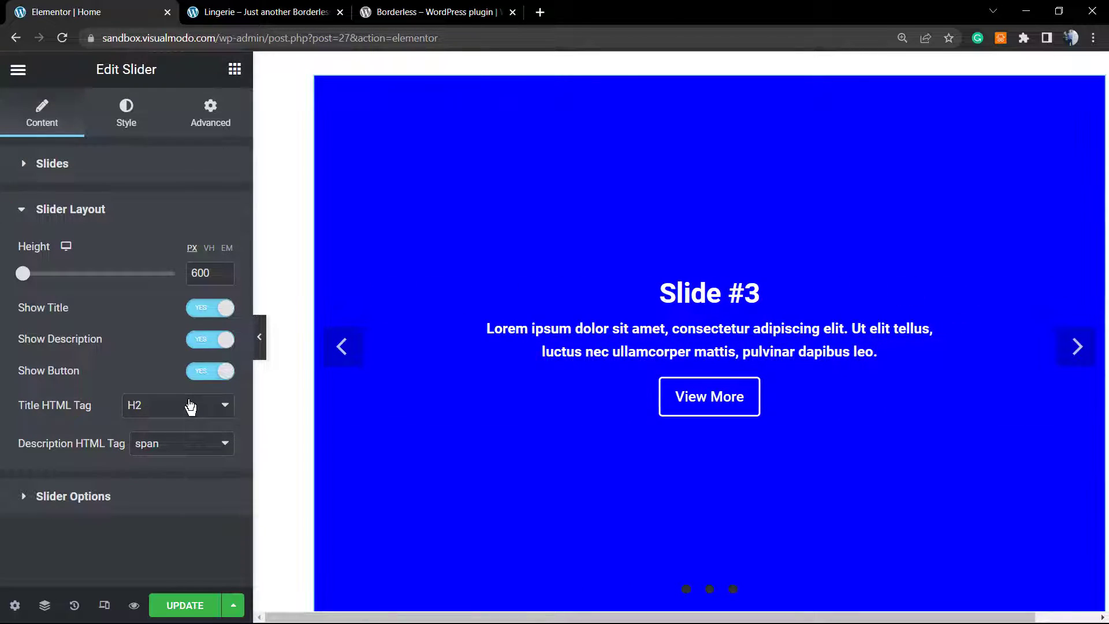
Try a div title tag, then set slide titles back to H2
{"action": "left_click", "coordinate": [191, 407]}
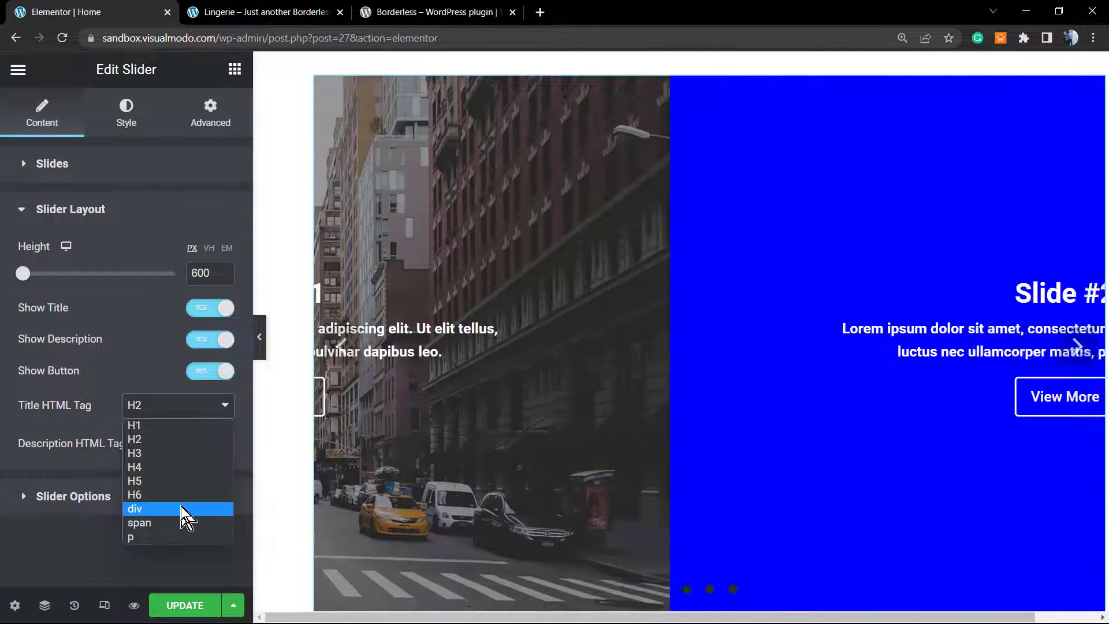
{"action": "left_click", "coordinate": [181, 508]}
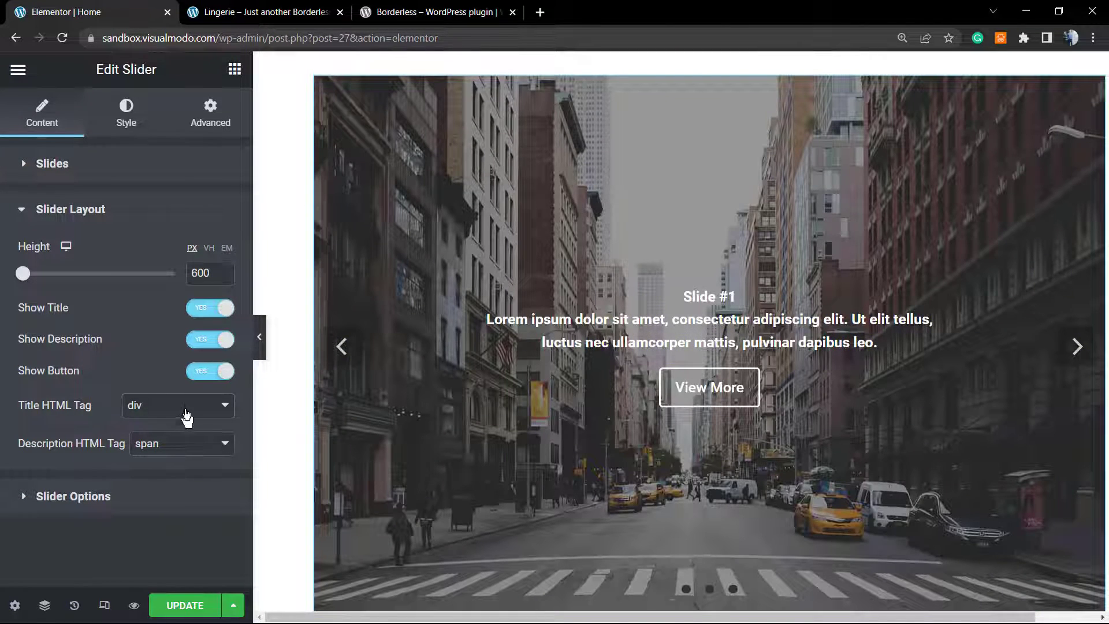
{"action": "left_click", "coordinate": [187, 408]}
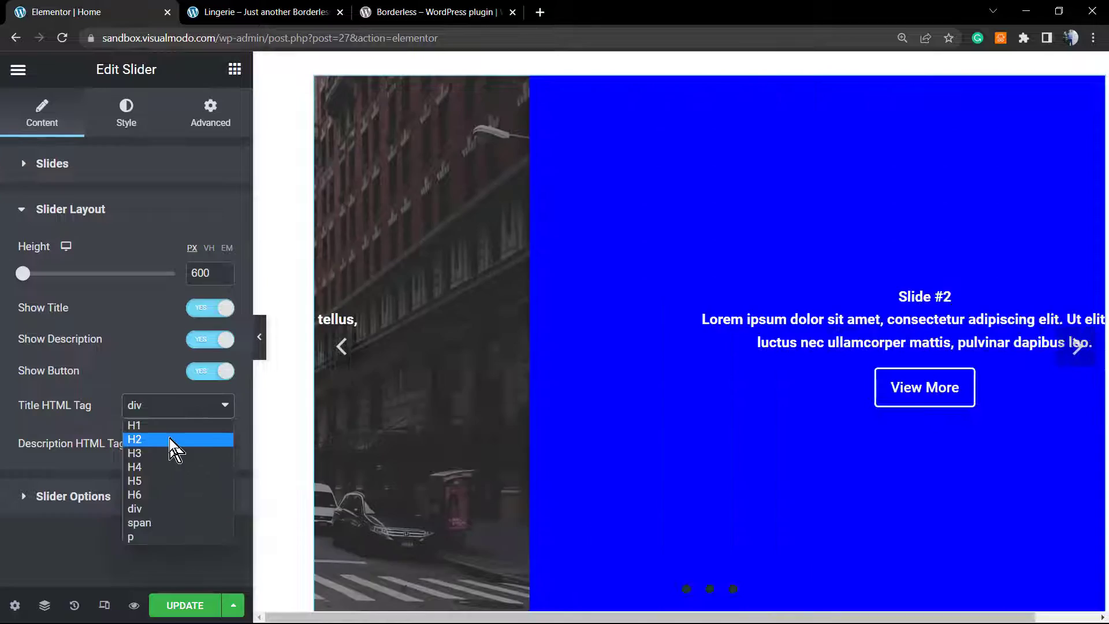
{"action": "left_click", "coordinate": [171, 439]}
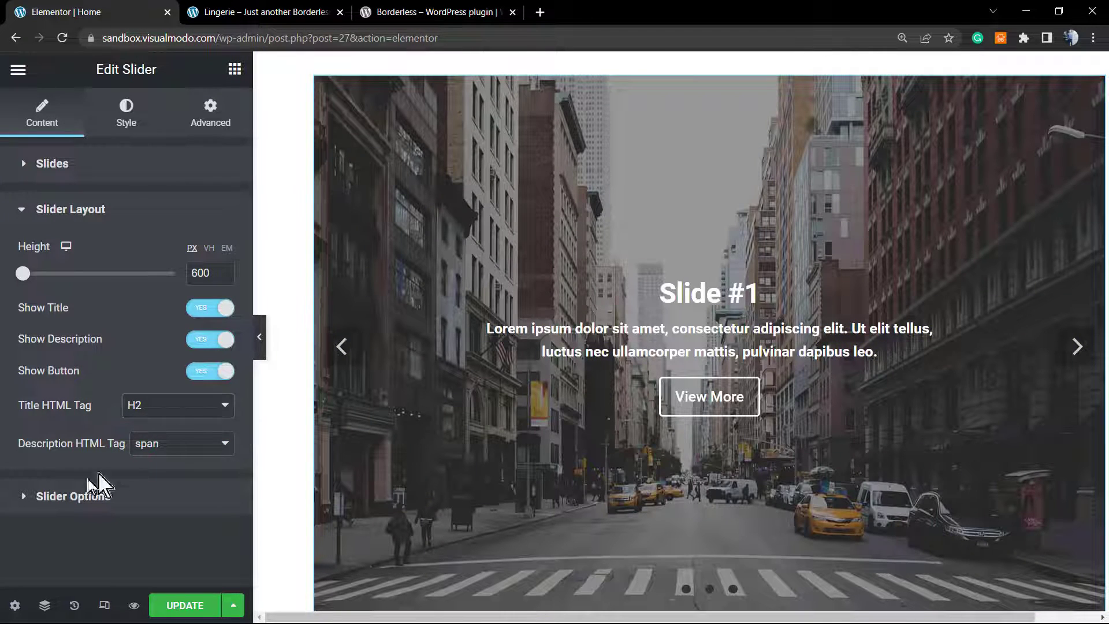
Try H3 for descriptions, return them to span, then expand Slider Options
{"action": "left_click", "coordinate": [206, 450]}
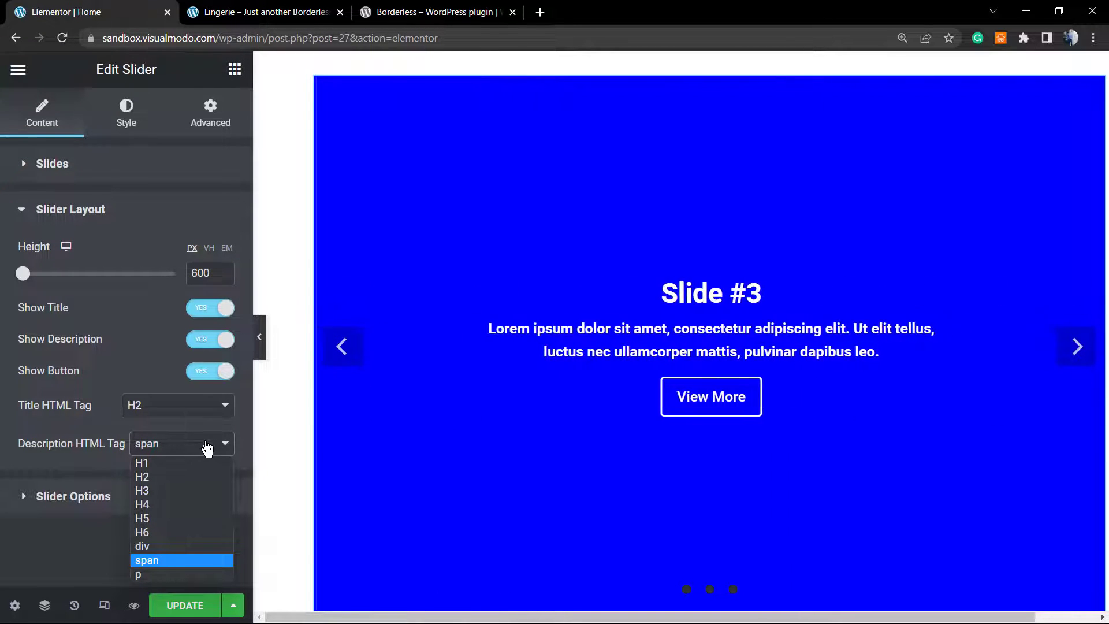
{"action": "left_click", "coordinate": [203, 487]}
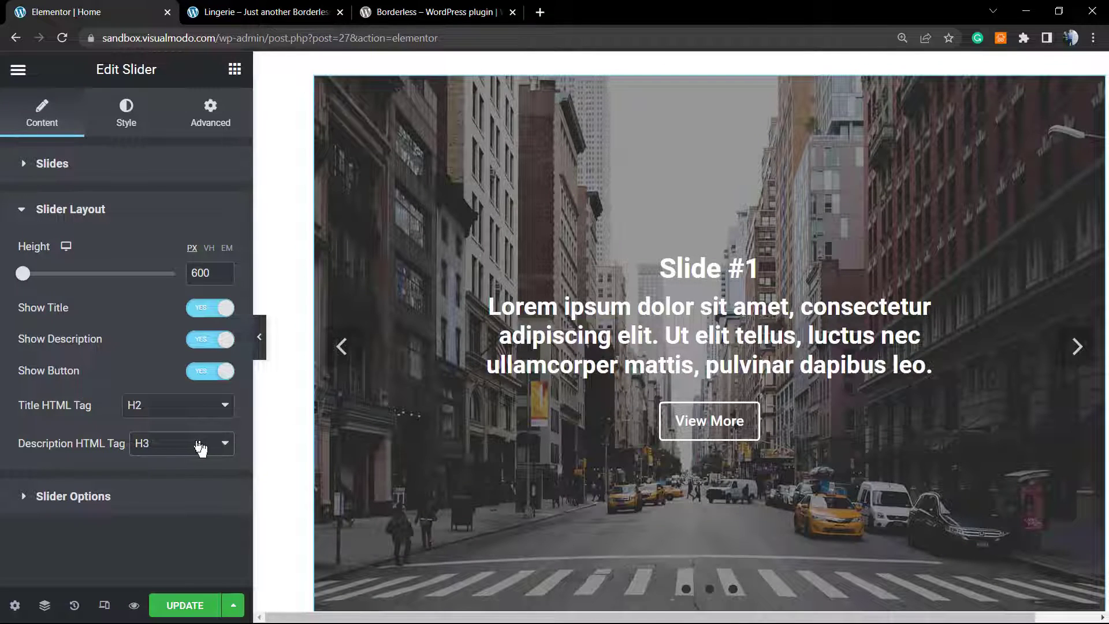
{"action": "left_click", "coordinate": [195, 448]}
{"action": "left_click", "coordinate": [179, 557]}
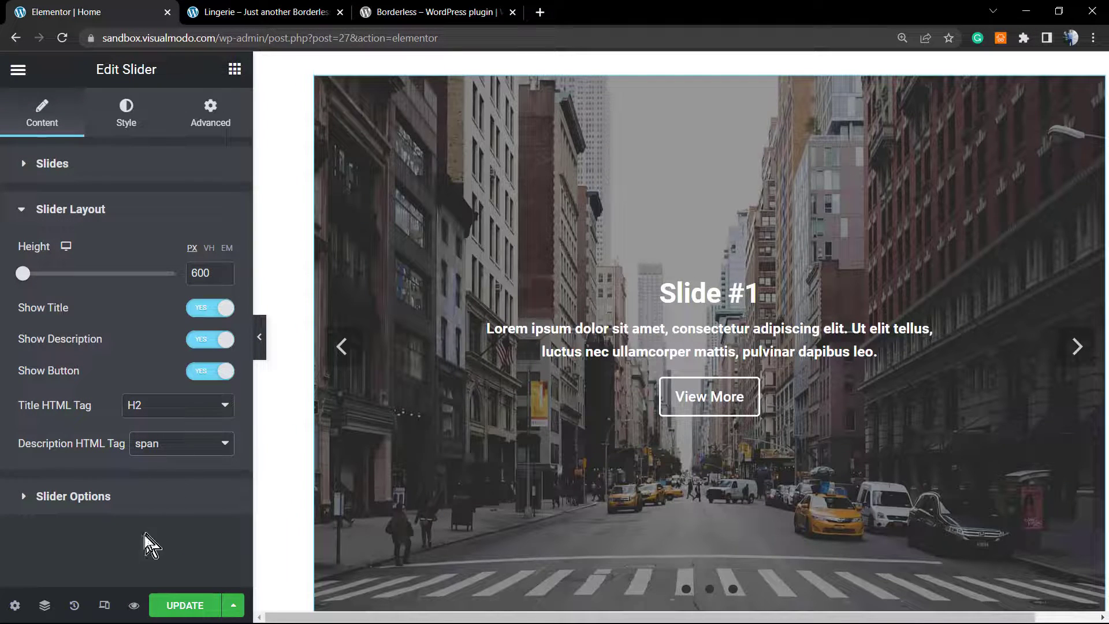
{"action": "left_click", "coordinate": [139, 508]}
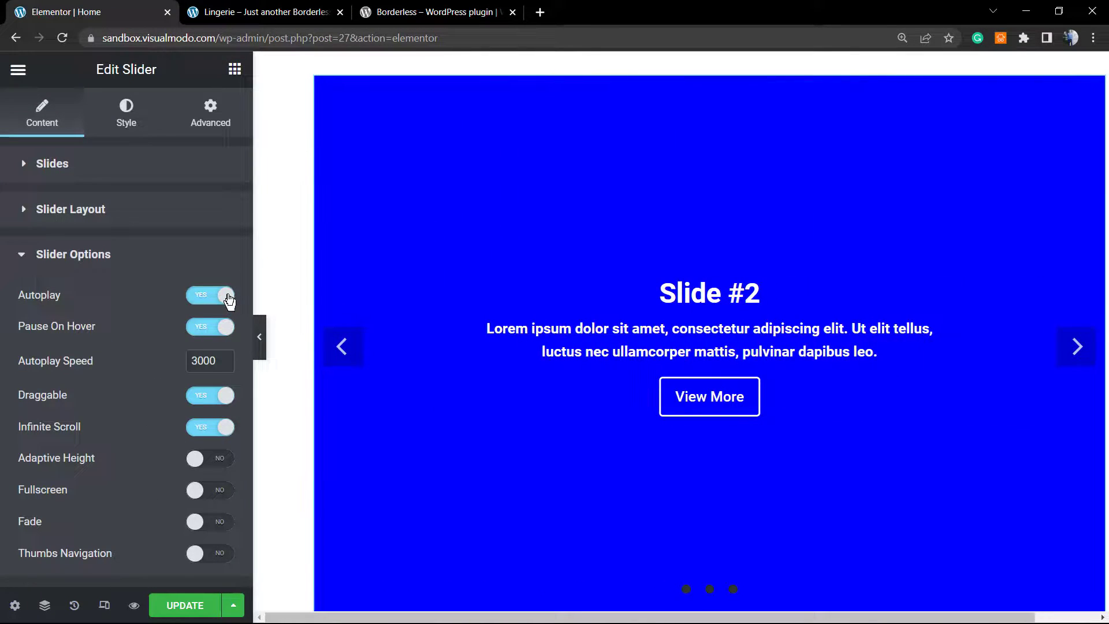
{"action": "right_click", "coordinate": [226, 295]}
{"action": "key", "text": "Escape"}
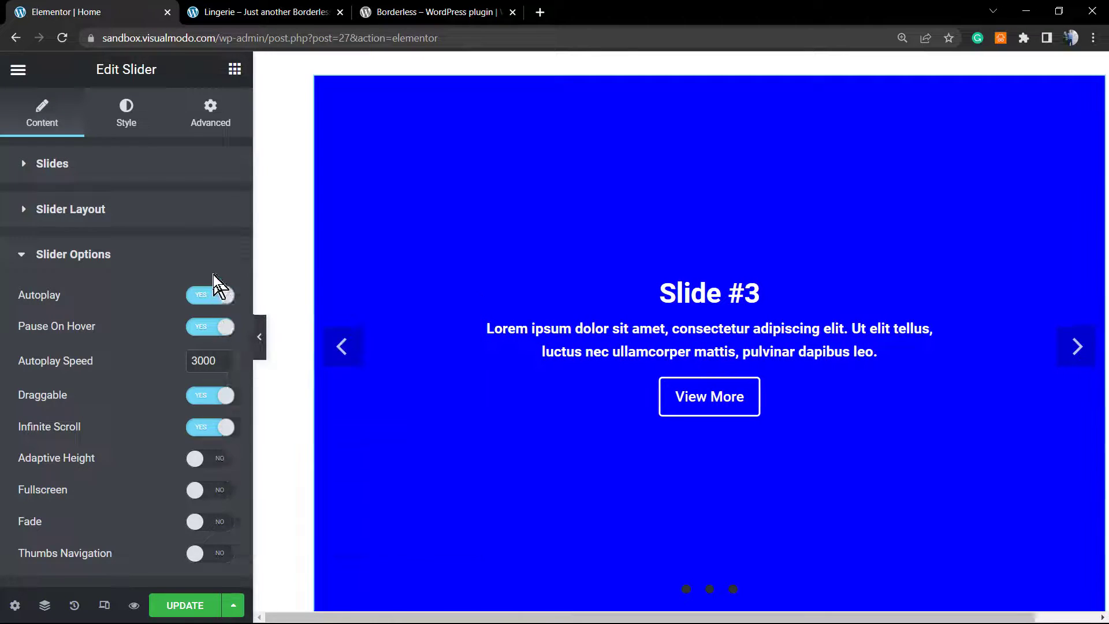
{"action": "left_click", "coordinate": [214, 257]}
{"action": "left_click", "coordinate": [186, 255]}
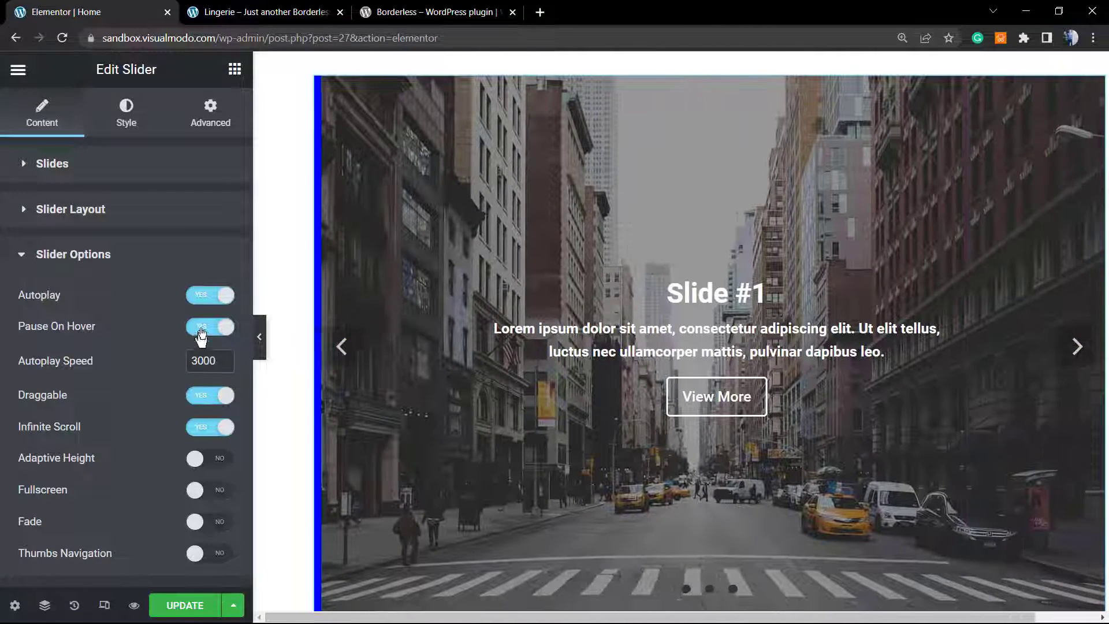
{"action": "left_click", "coordinate": [200, 327]}
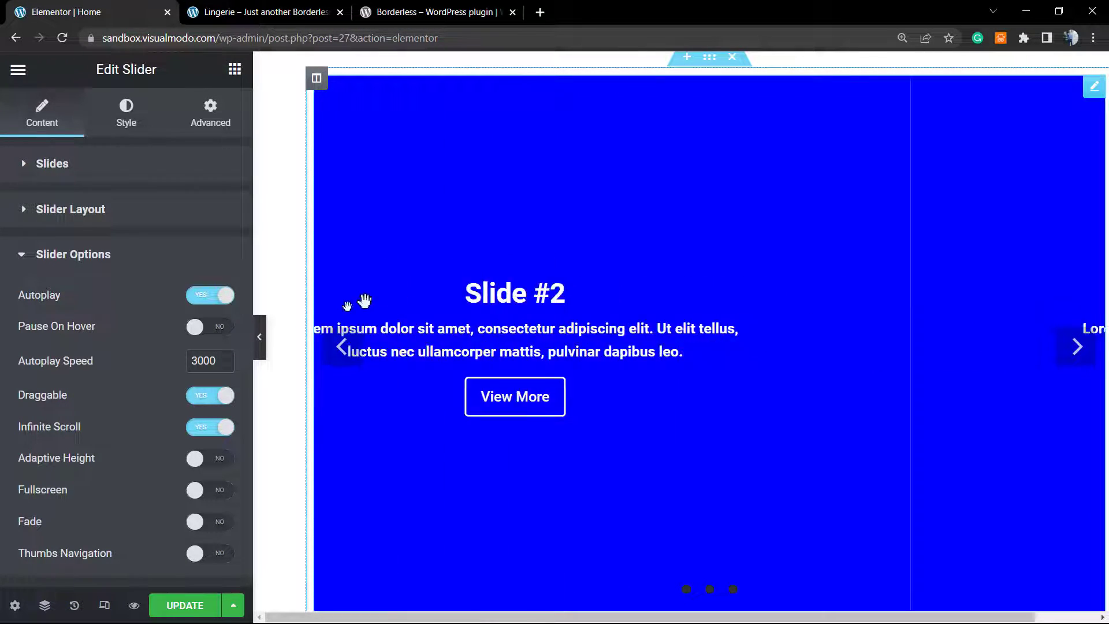
{"action": "left_click", "coordinate": [217, 327]}
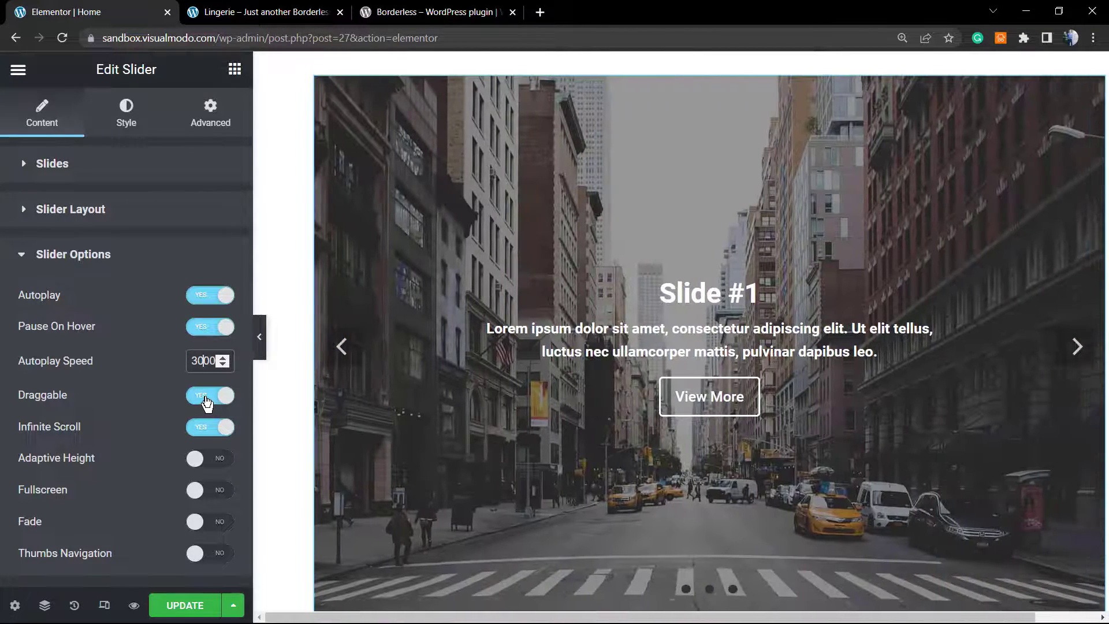
{"action": "left_click_drag", "start_coordinate": [906, 381], "coordinate": [347, 376]}
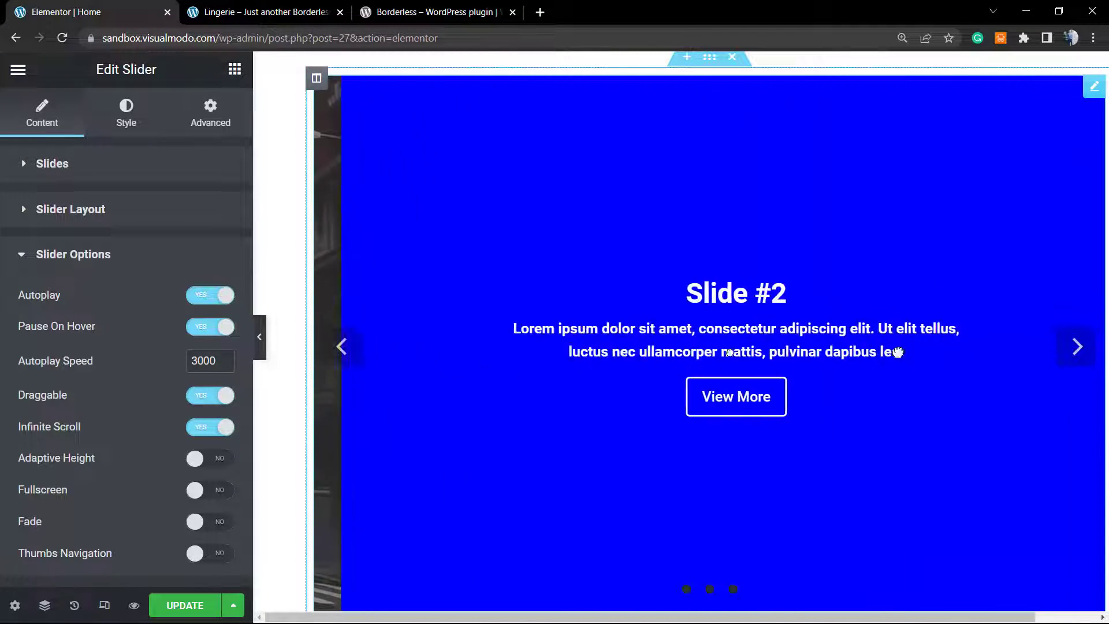
{"action": "left_click_drag", "start_coordinate": [738, 352], "coordinate": [507, 351]}
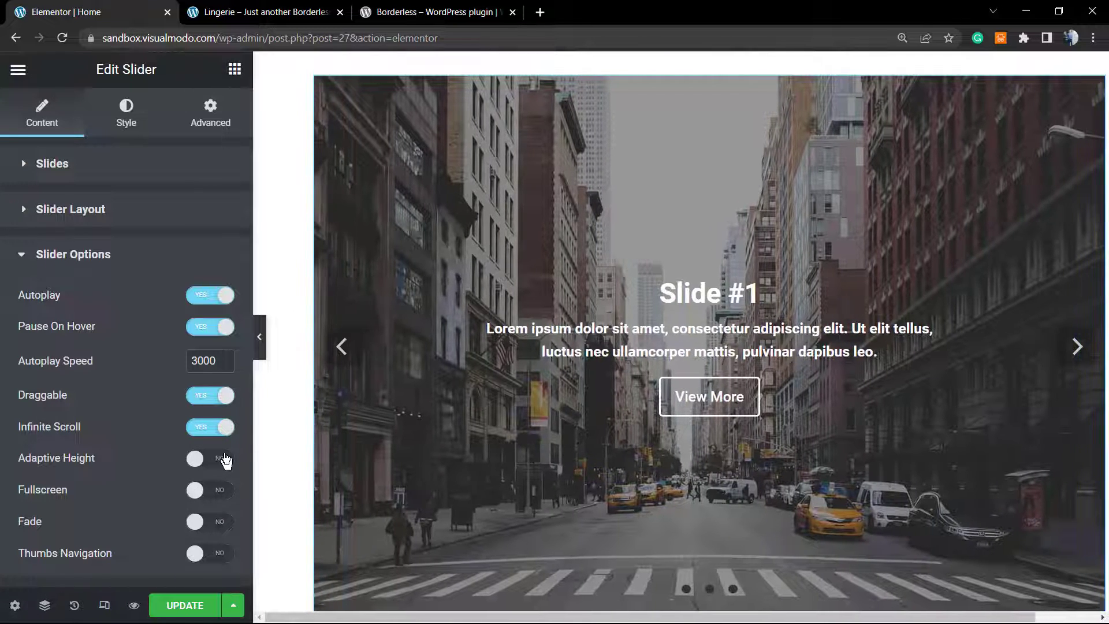
{"action": "left_click", "coordinate": [223, 460]}
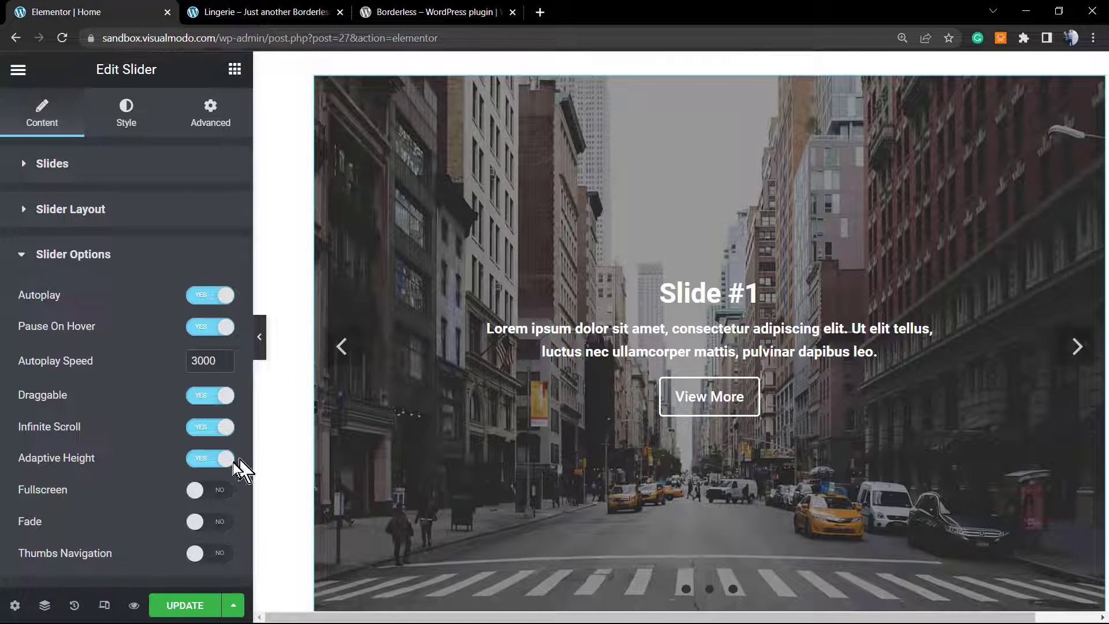
{"action": "left_click", "coordinate": [211, 462]}
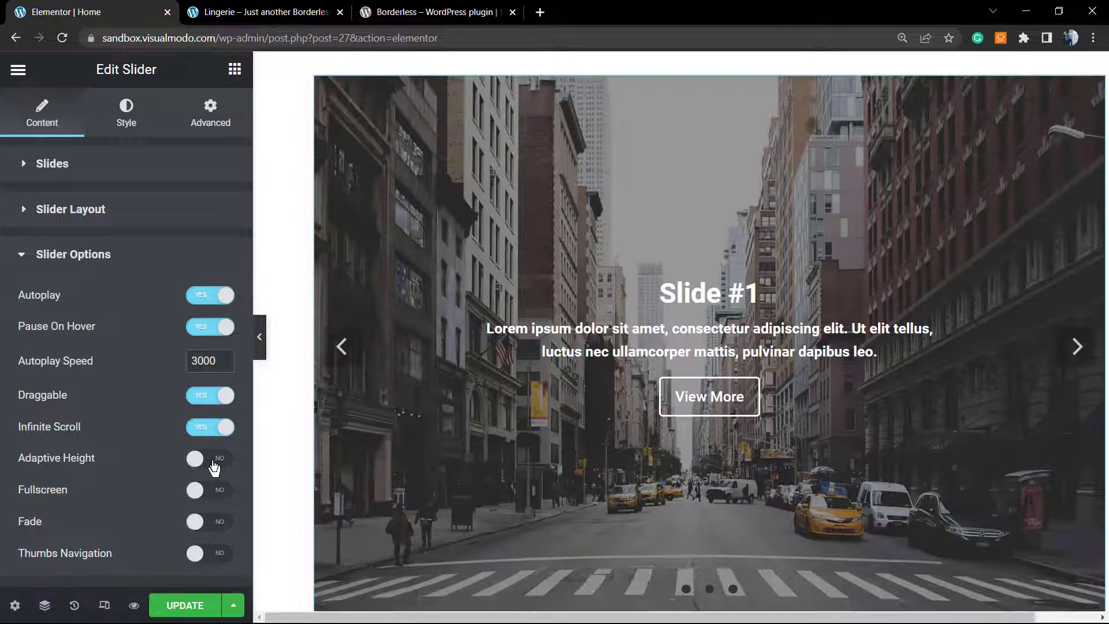
{"action": "left_click", "coordinate": [213, 461]}
{"action": "left_click", "coordinate": [213, 461]}
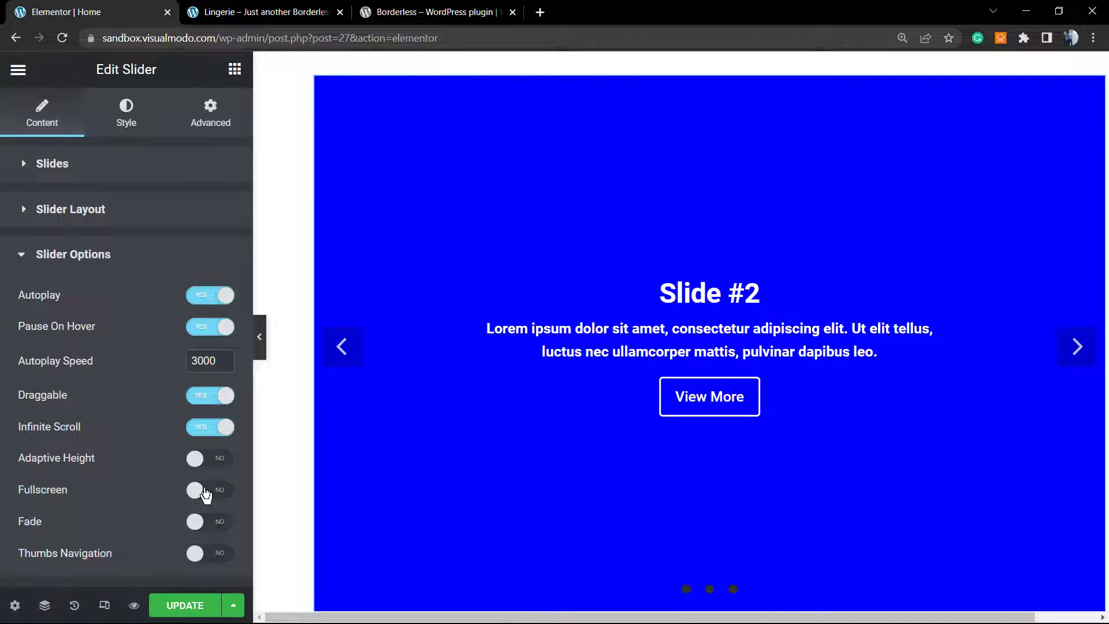
{"action": "left_click", "coordinate": [206, 491]}
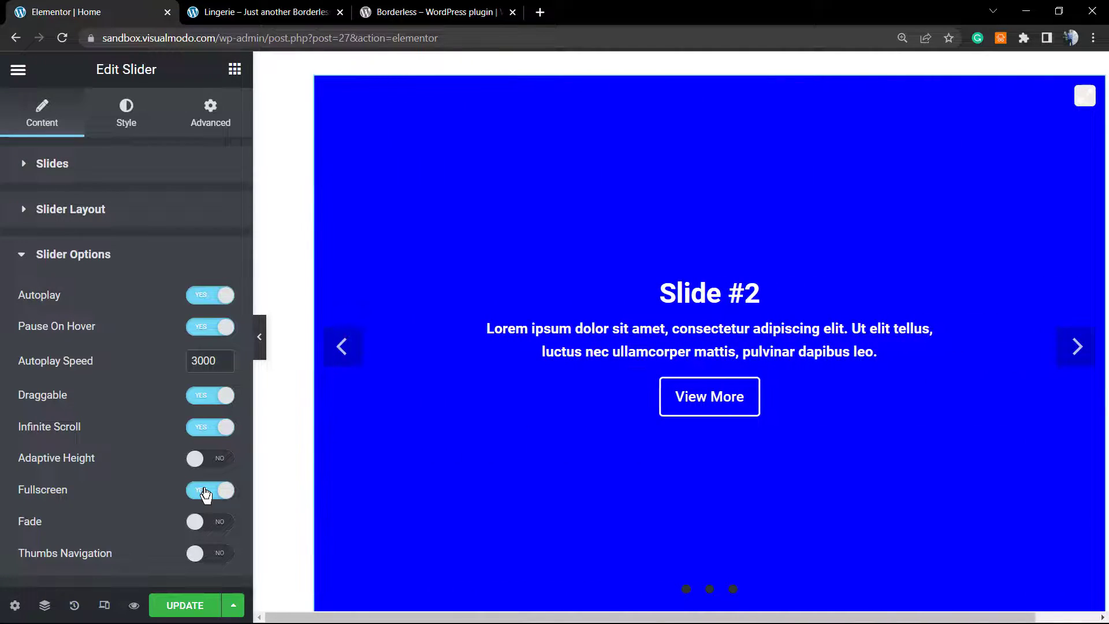
{"action": "left_click", "coordinate": [205, 491]}
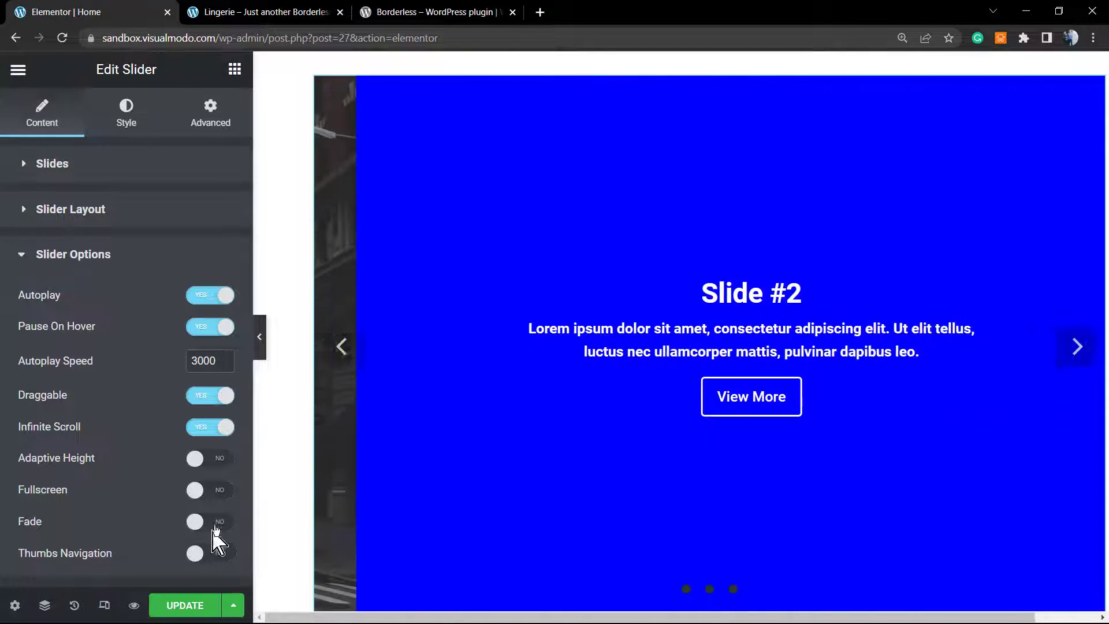
{"action": "left_click", "coordinate": [216, 523]}
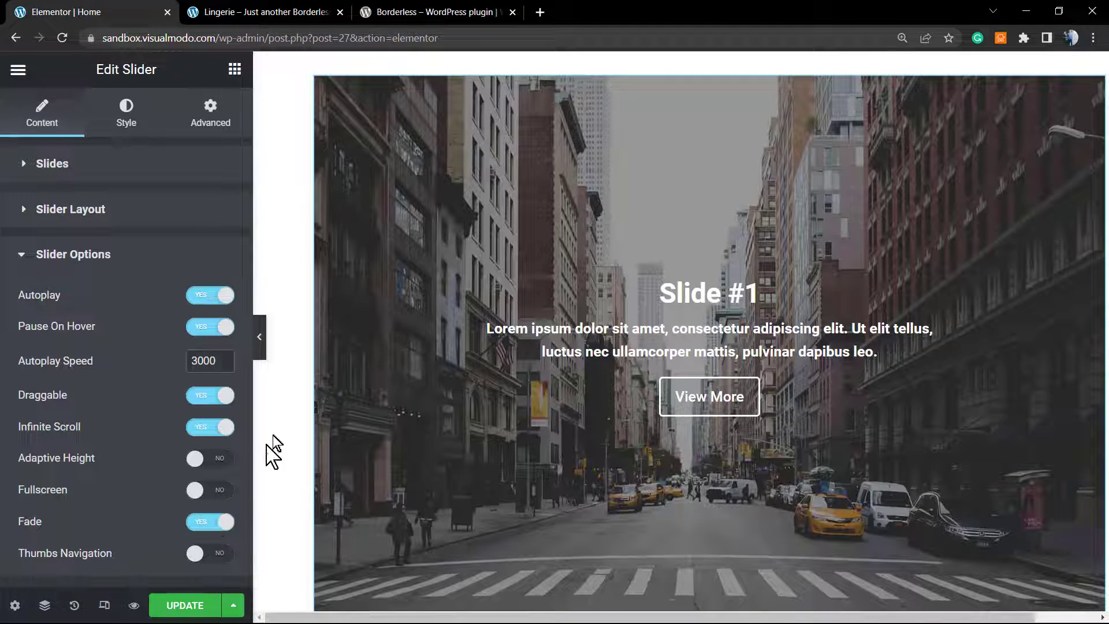
{"action": "scroll", "coordinate": [279, 439], "scroll_direction": "down", "scroll_amount": 2}
{"action": "scroll", "coordinate": [315, 441], "scroll_direction": "down", "scroll_amount": 1}
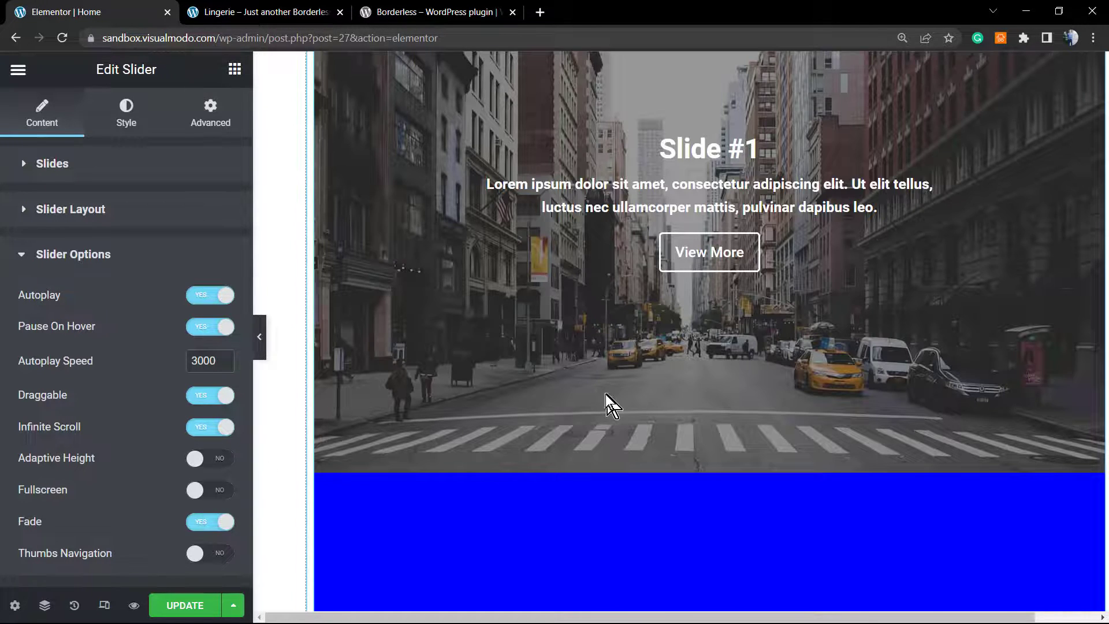
{"action": "scroll", "coordinate": [608, 404], "scroll_direction": "down", "scroll_amount": 6}
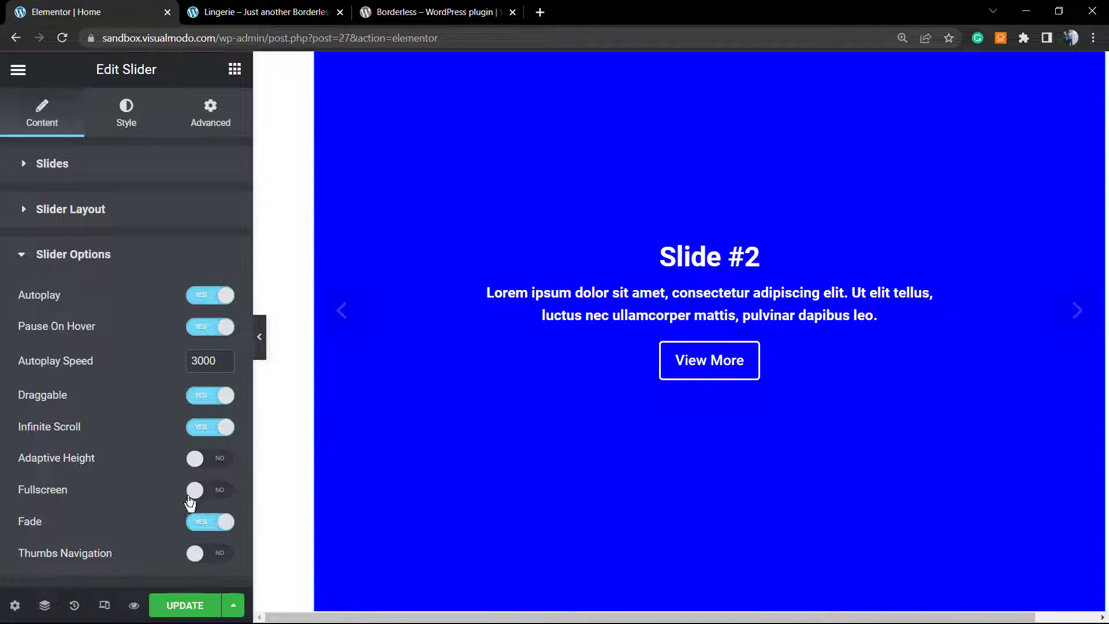
{"action": "left_click", "coordinate": [219, 522]}
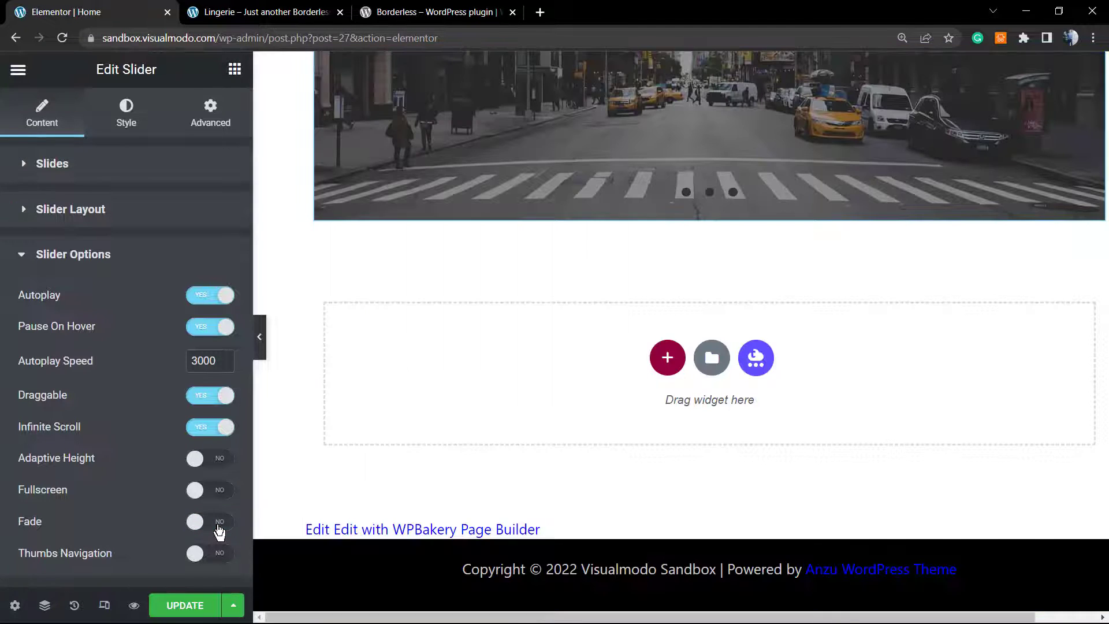
{"action": "scroll", "coordinate": [578, 361], "scroll_direction": "up", "scroll_amount": 4}
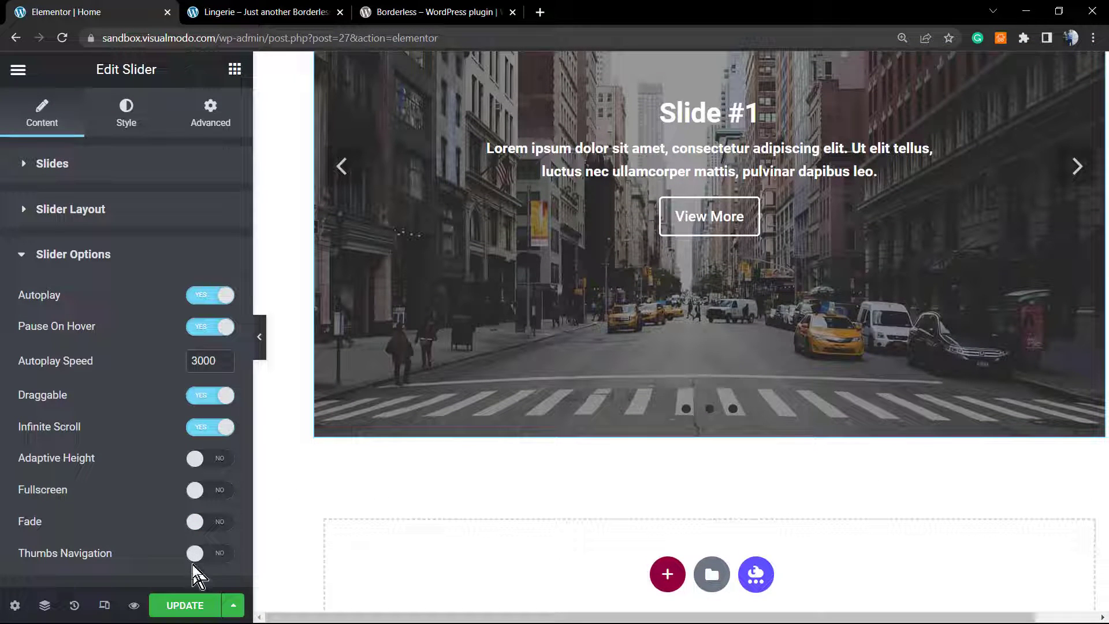
Enable thumbnail navigation and use it to jump between Slides #1 and #2
{"action": "left_click", "coordinate": [214, 555]}
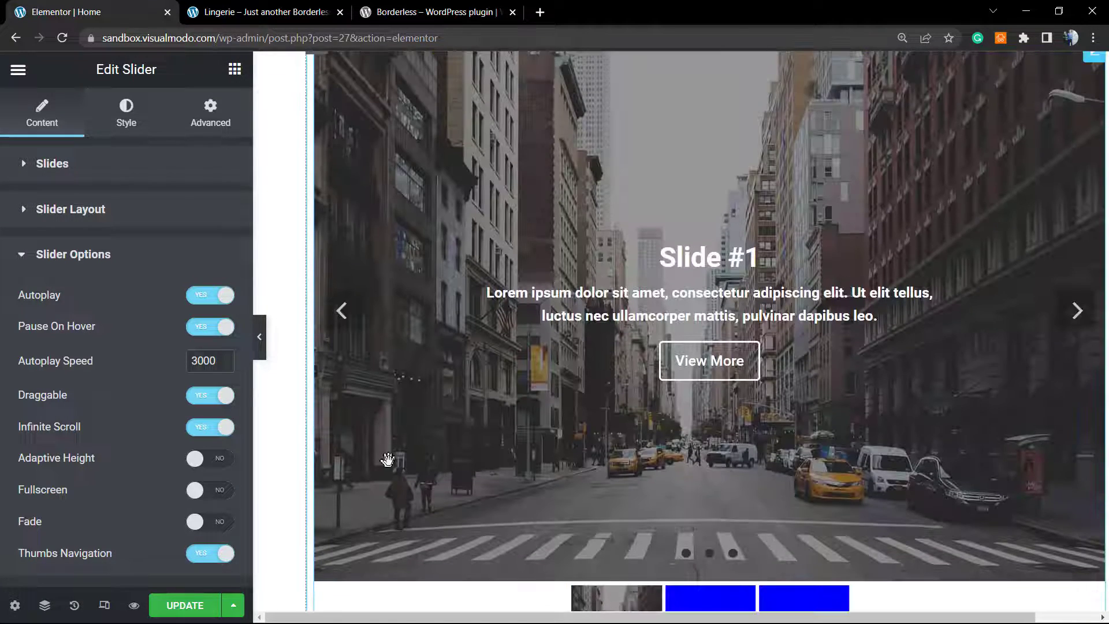
{"action": "scroll", "coordinate": [387, 459], "scroll_direction": "down", "scroll_amount": 3}
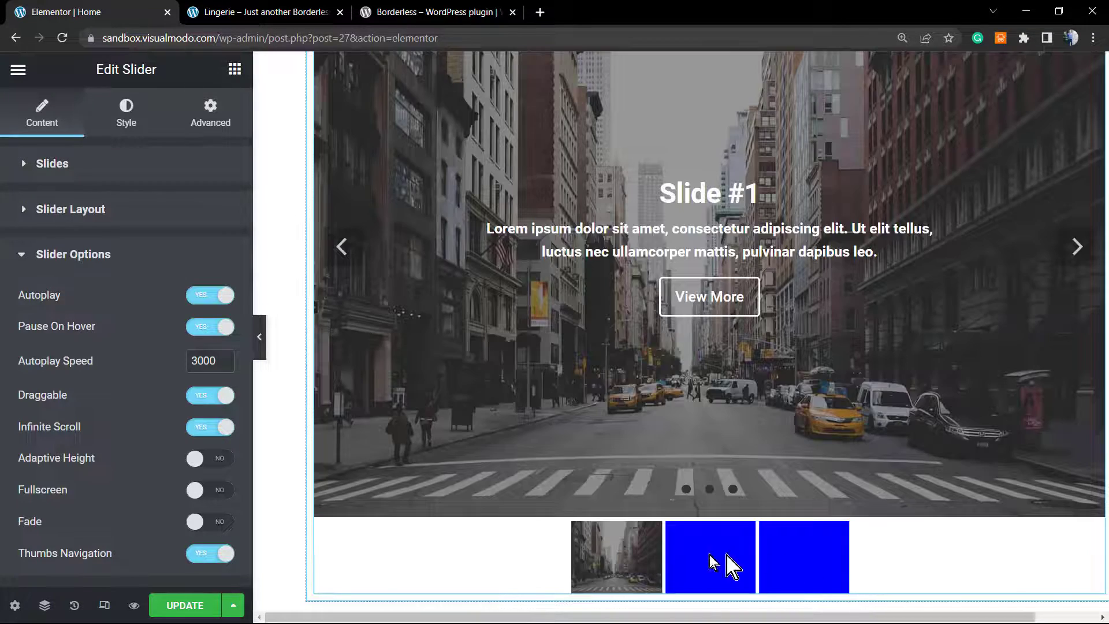
{"action": "left_click", "coordinate": [705, 555]}
{"action": "left_click", "coordinate": [631, 553]}
{"action": "left_click", "coordinate": [793, 550]}
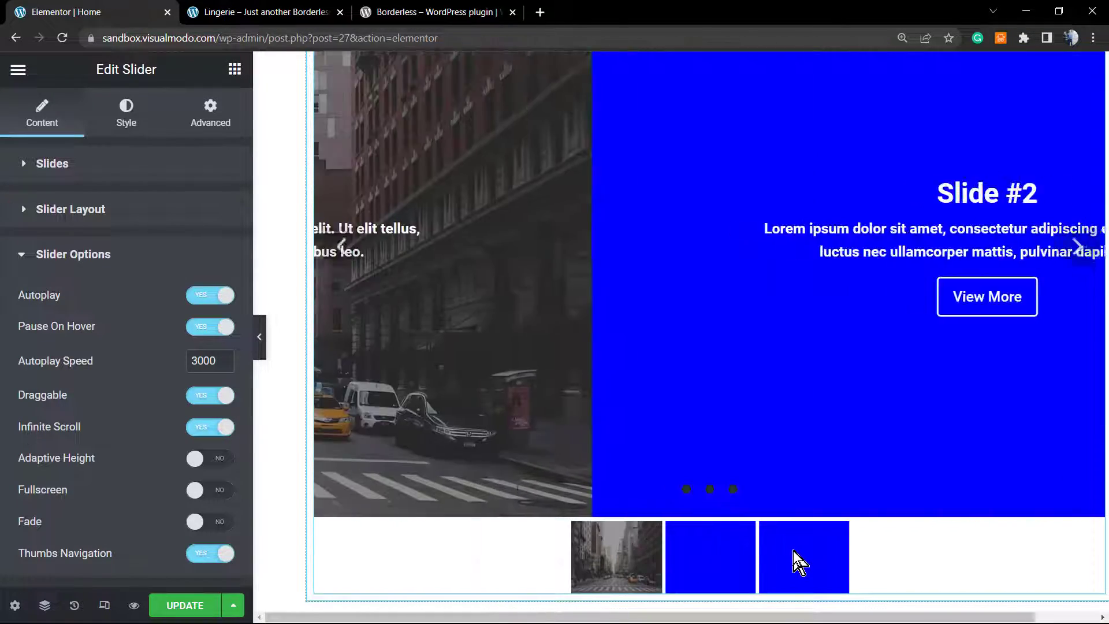
{"action": "left_click", "coordinate": [712, 551]}
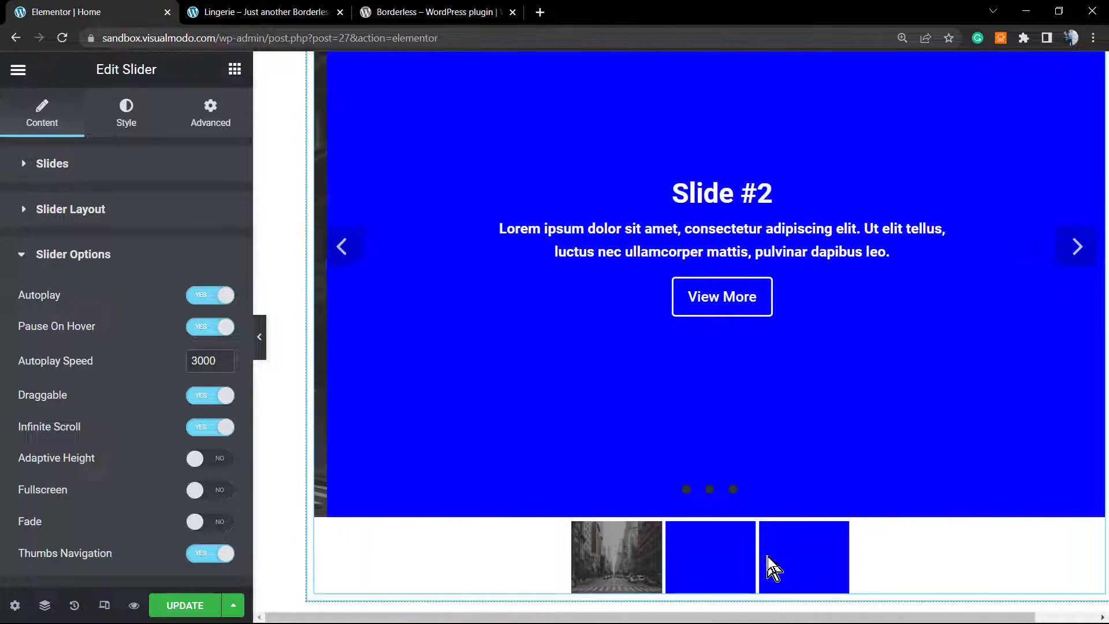
Jump through Slides #1–#3 via thumbnails, then turn Thumbs Navigation off and collapse Slider Options
{"action": "left_click", "coordinate": [639, 571]}
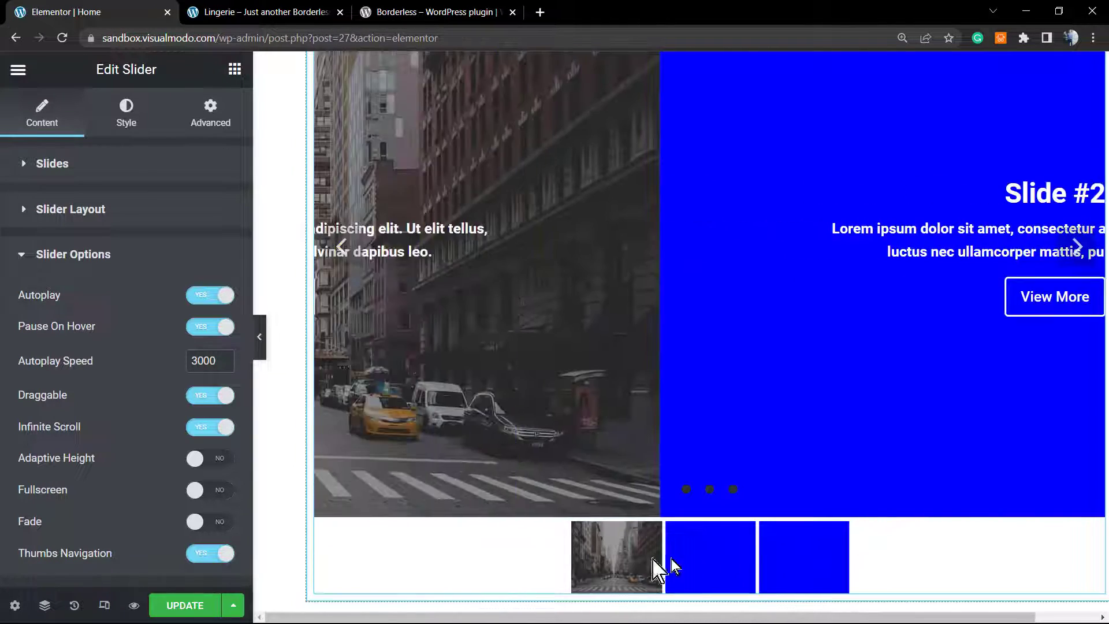
{"action": "left_click", "coordinate": [723, 570]}
{"action": "left_click", "coordinate": [832, 571]}
{"action": "left_click", "coordinate": [637, 563]}
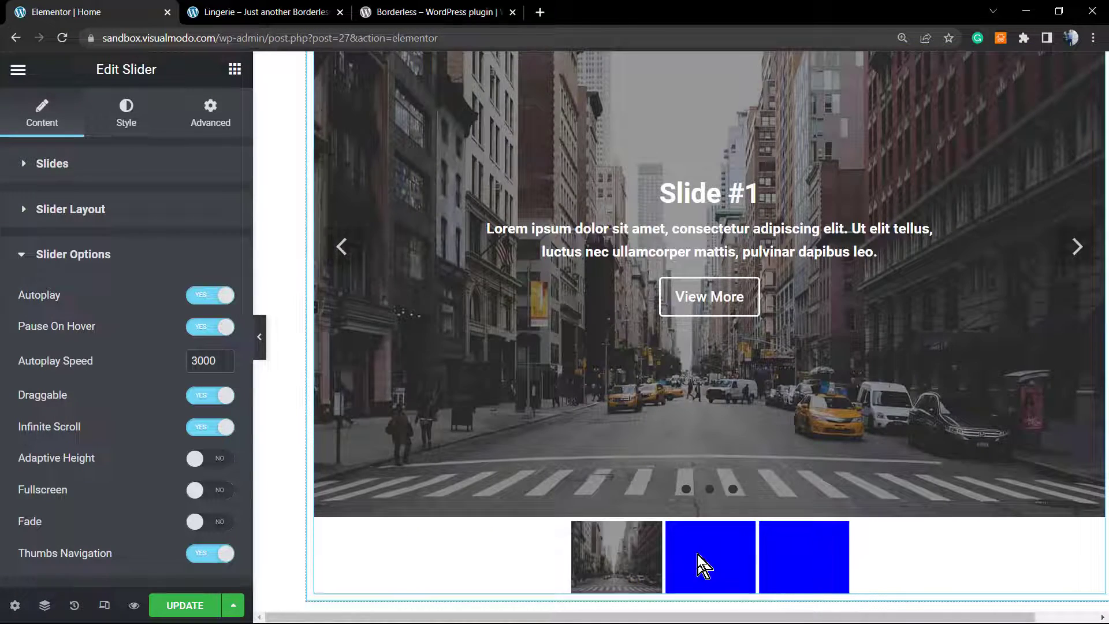
{"action": "left_click", "coordinate": [700, 565]}
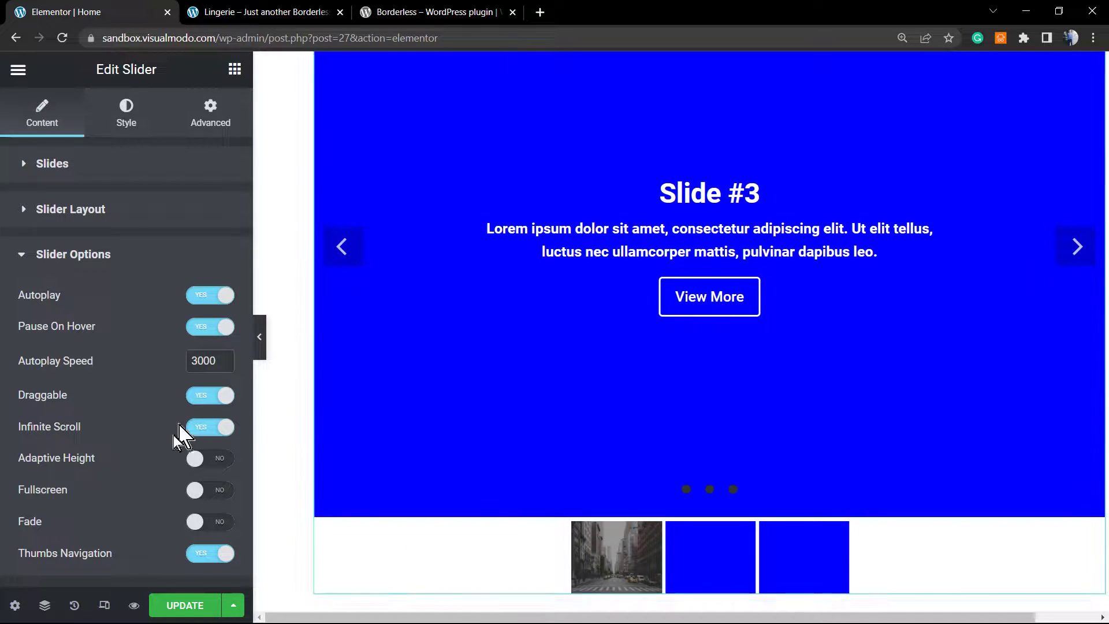
{"action": "left_click", "coordinate": [209, 554]}
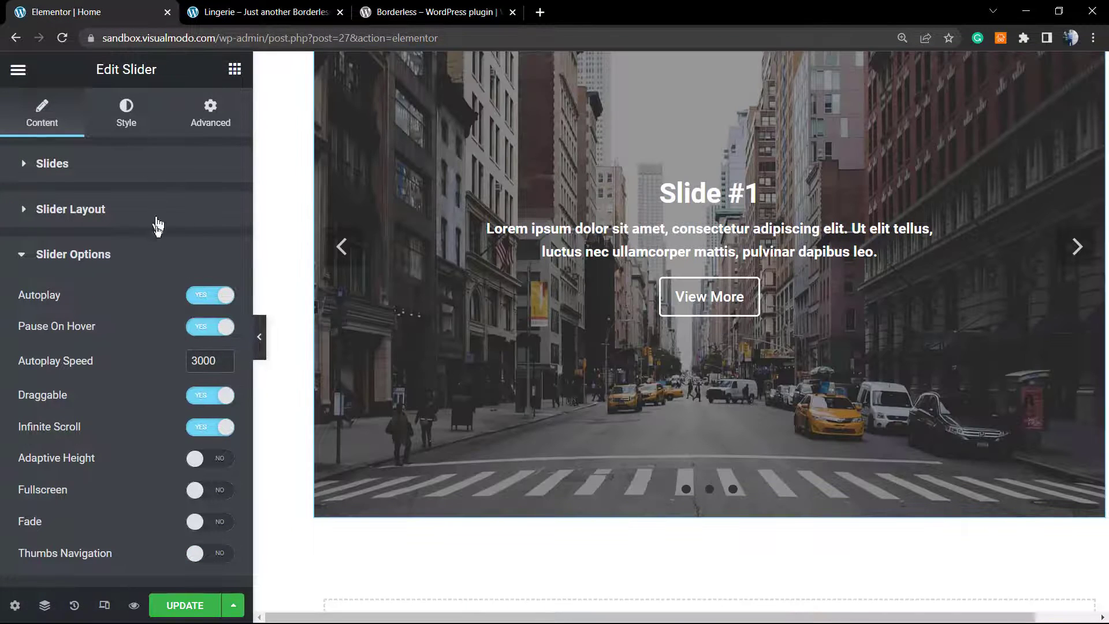
{"action": "left_click", "coordinate": [157, 254]}
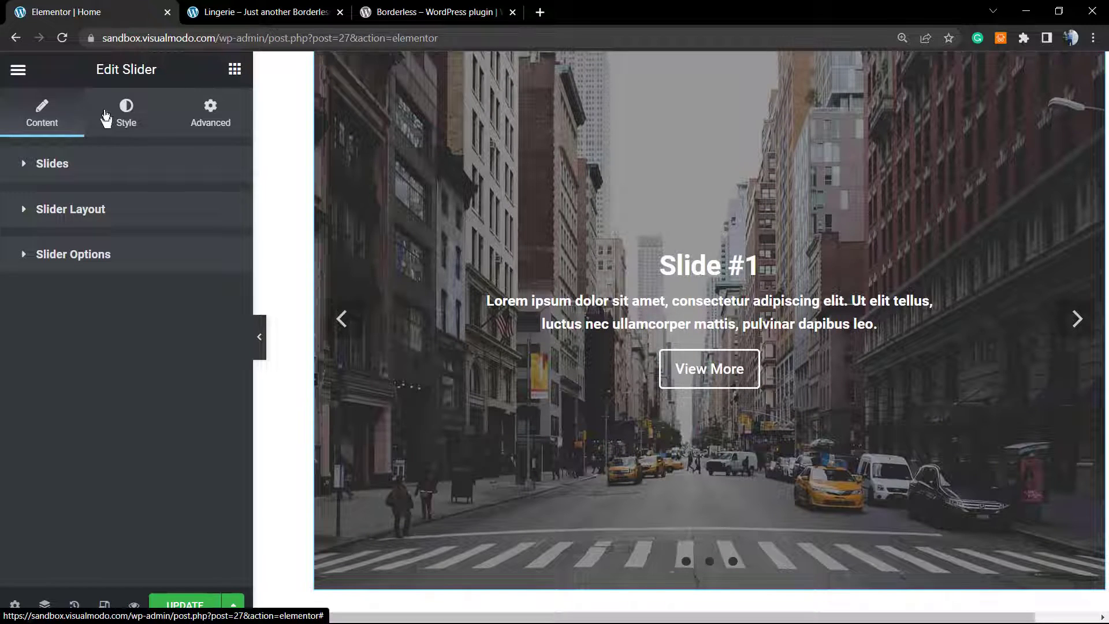
On the Style tab, set slide Content Width to 67 with content centred and middle-aligned
{"action": "left_click", "coordinate": [138, 118]}
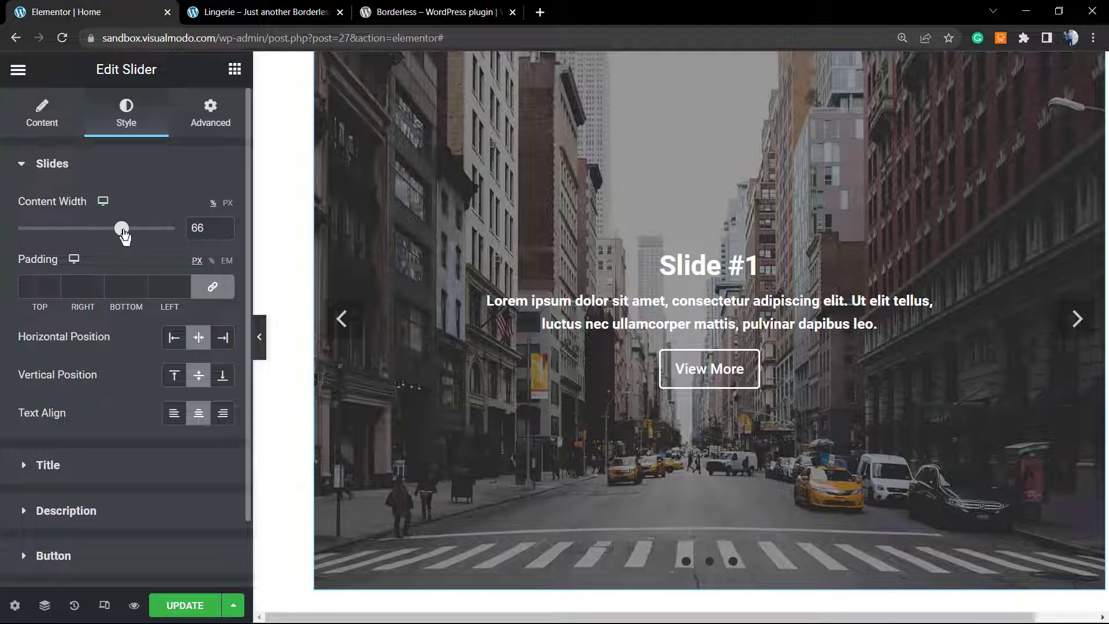
{"action": "mouse_move", "coordinate": [123, 232]}
{"action": "left_mouse_down"}
{"action": "mouse_move", "coordinate": [165, 234]}
{"action": "mouse_move", "coordinate": [178, 247]}
{"action": "mouse_move", "coordinate": [128, 244]}
{"action": "left_mouse_up"}
{"action": "left_click", "coordinate": [174, 347]}
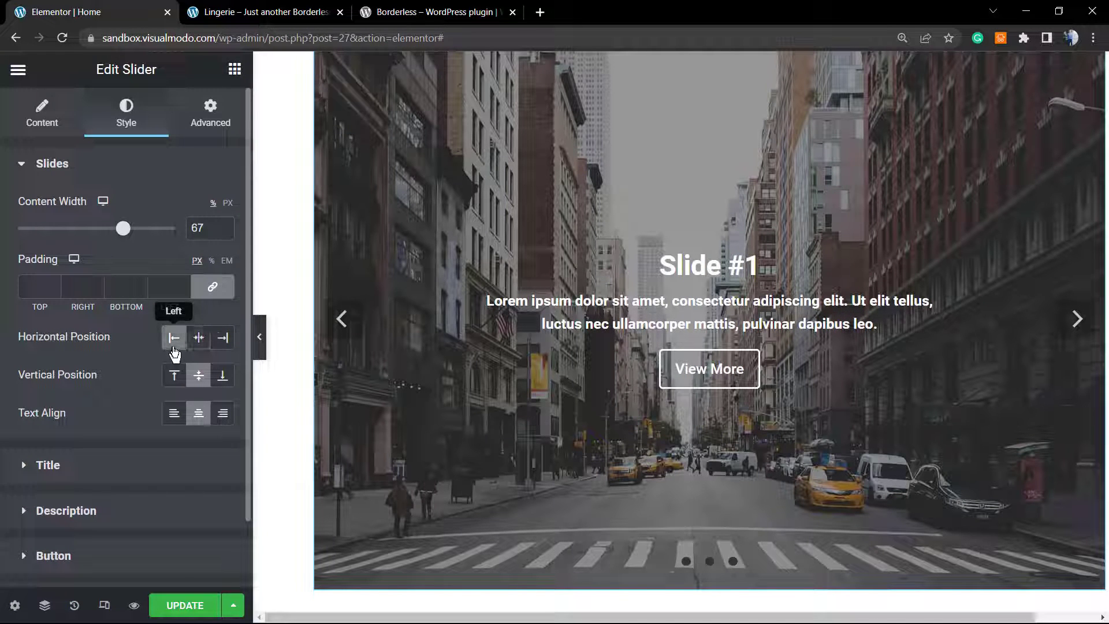
{"action": "left_click", "coordinate": [198, 339]}
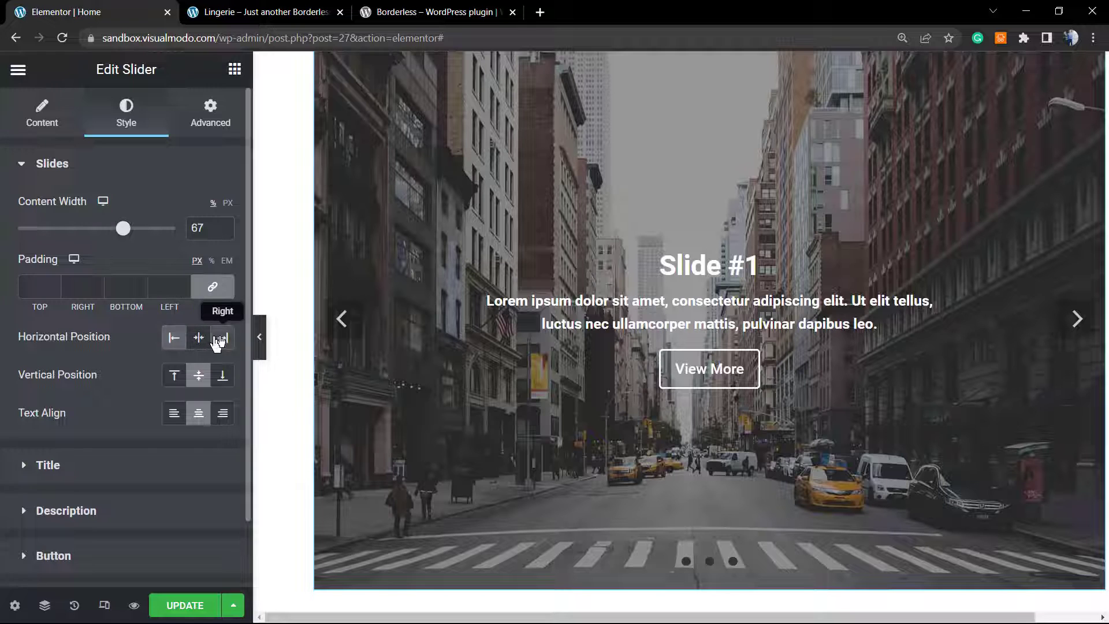
{"action": "left_click", "coordinate": [198, 375]}
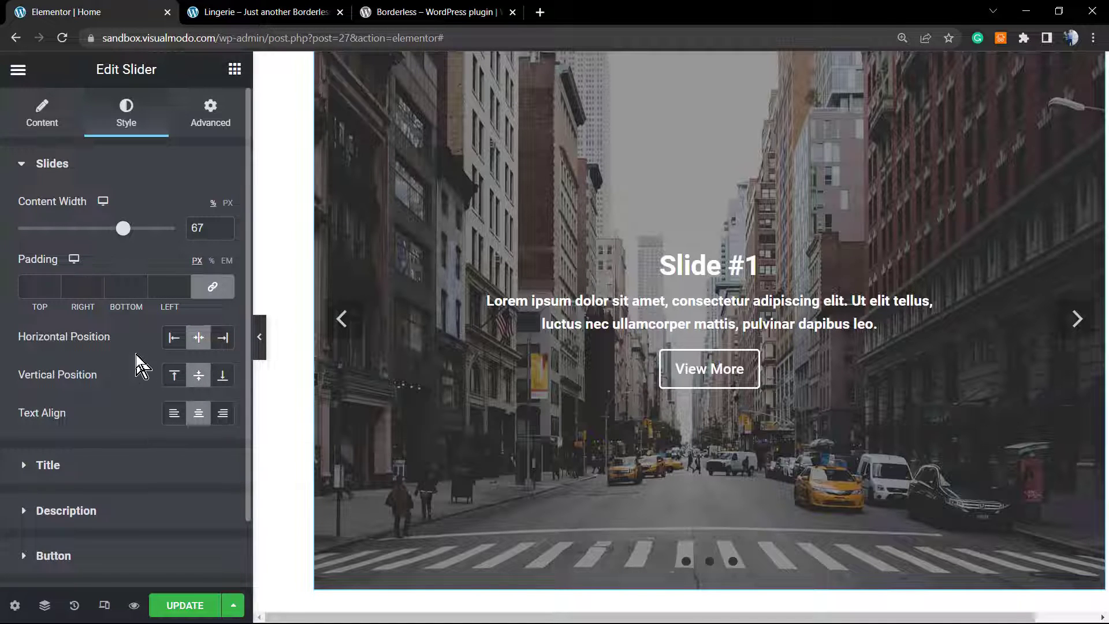
{"action": "scroll", "coordinate": [133, 353], "scroll_direction": "down", "scroll_amount": 1}
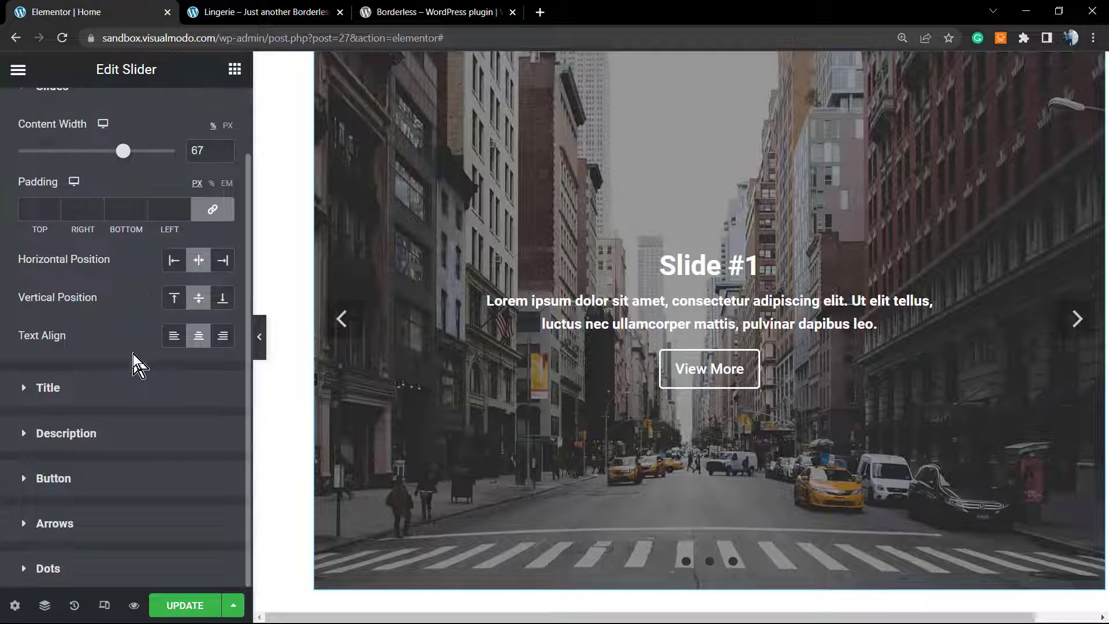
Browse the title and description style settings without changing the typography
{"action": "left_click", "coordinate": [109, 398]}
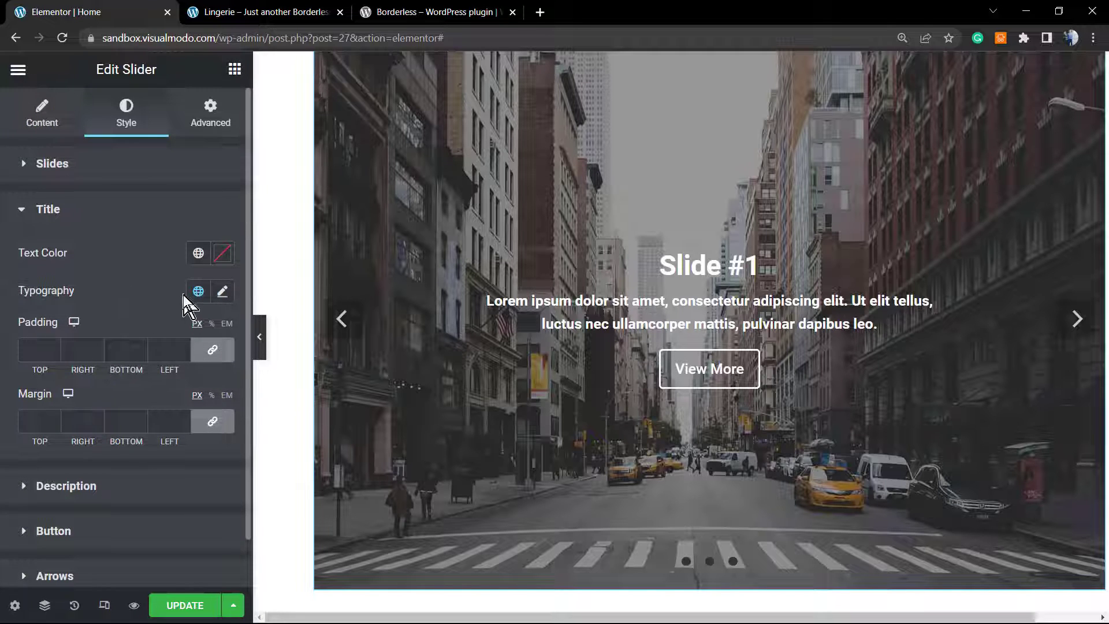
{"action": "left_click", "coordinate": [221, 293]}
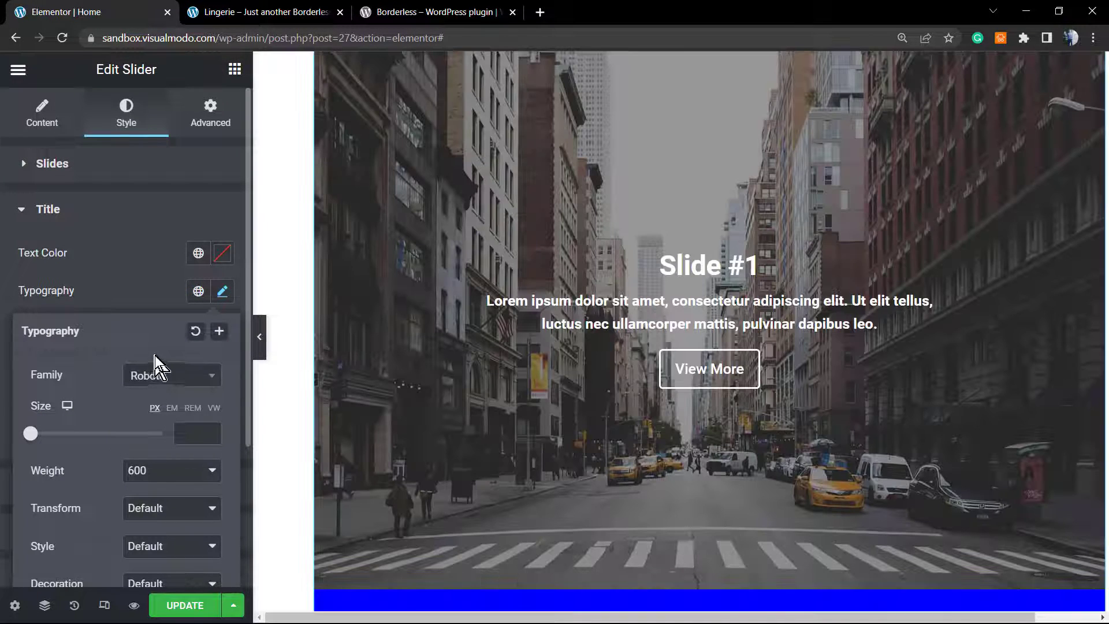
{"action": "left_click", "coordinate": [164, 384]}
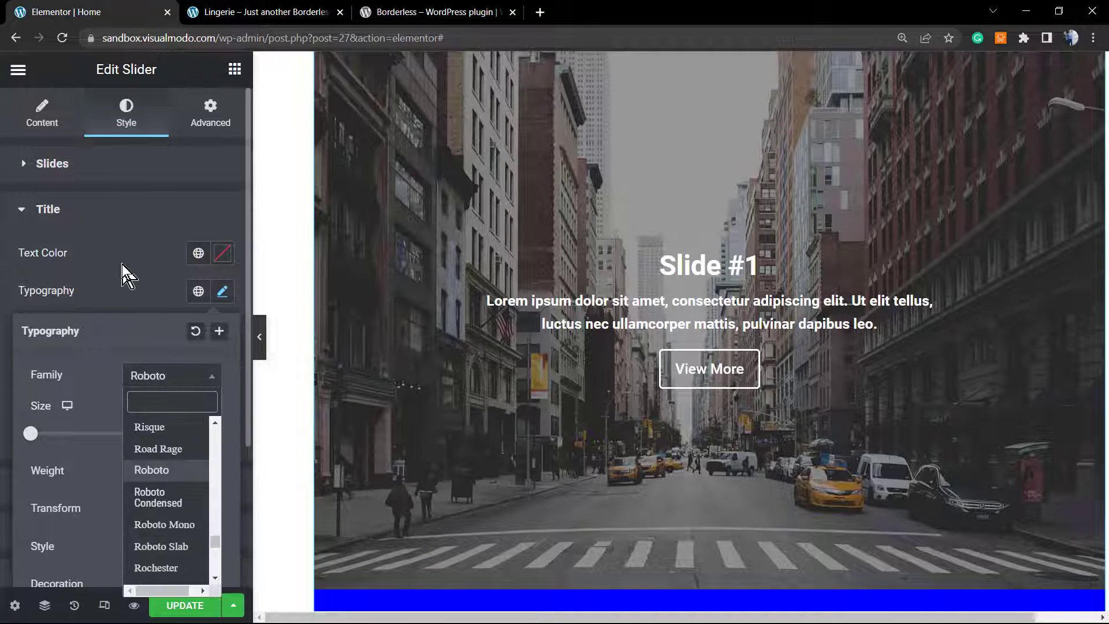
{"action": "left_click", "coordinate": [122, 266]}
{"action": "scroll", "coordinate": [139, 365], "scroll_direction": "down", "scroll_amount": 1}
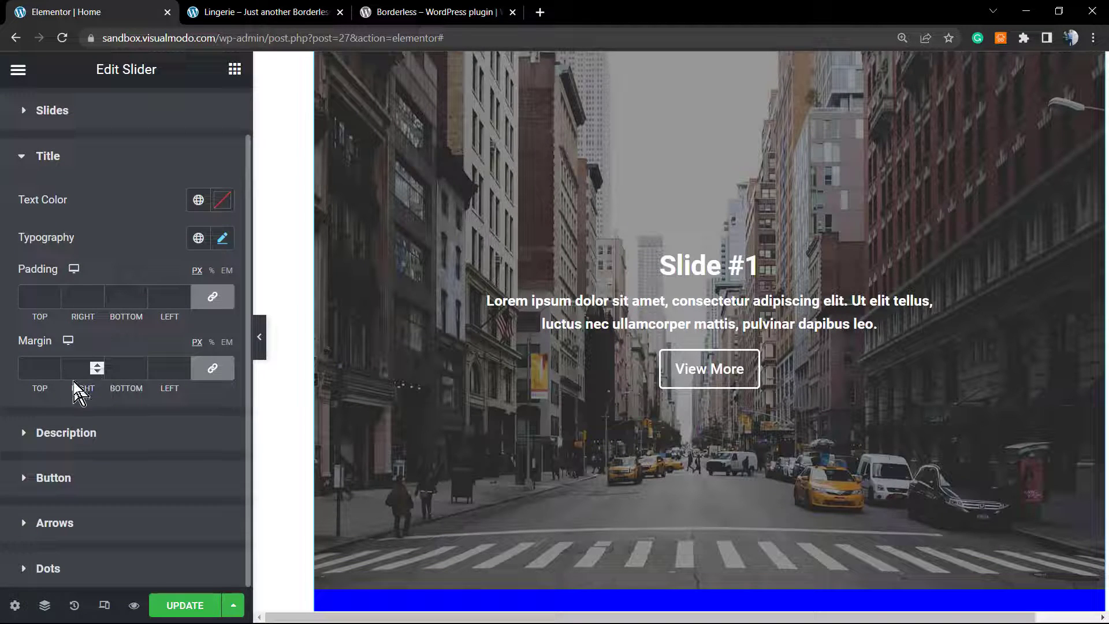
{"action": "left_click", "coordinate": [111, 433]}
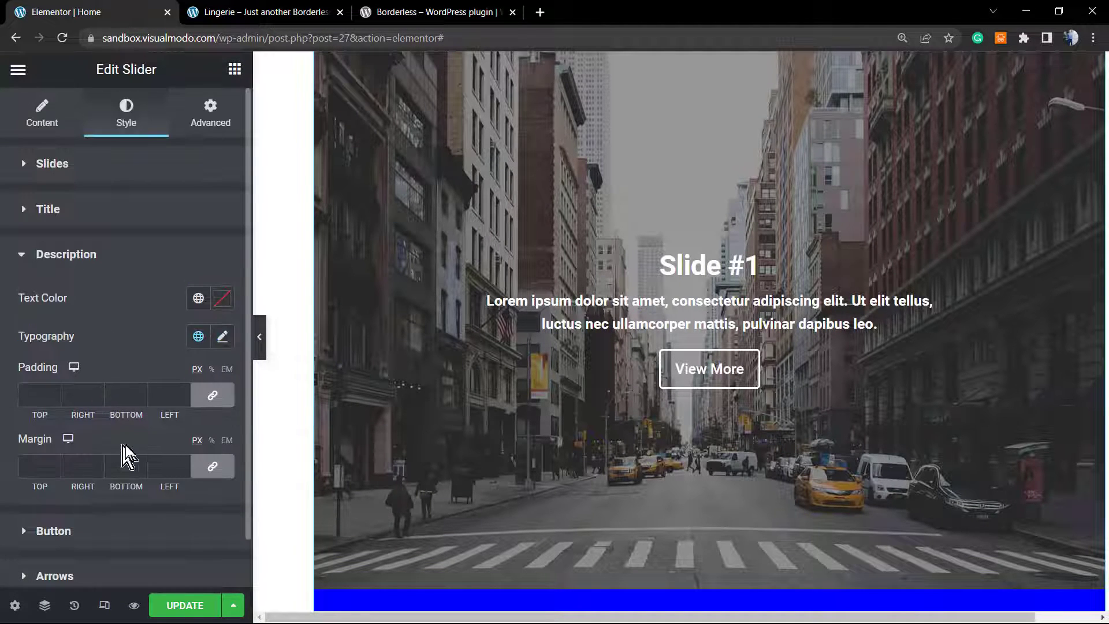
{"action": "scroll", "coordinate": [128, 375], "scroll_direction": "down", "scroll_amount": 1}
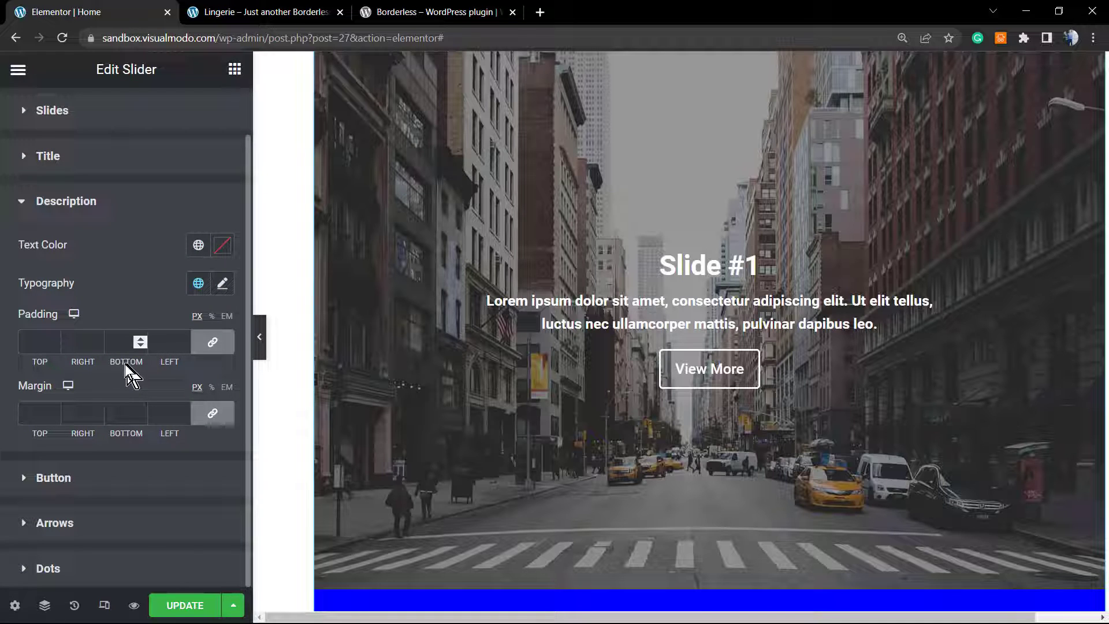
Make the View More button's hover text colour a bright purple
{"action": "left_click", "coordinate": [117, 490]}
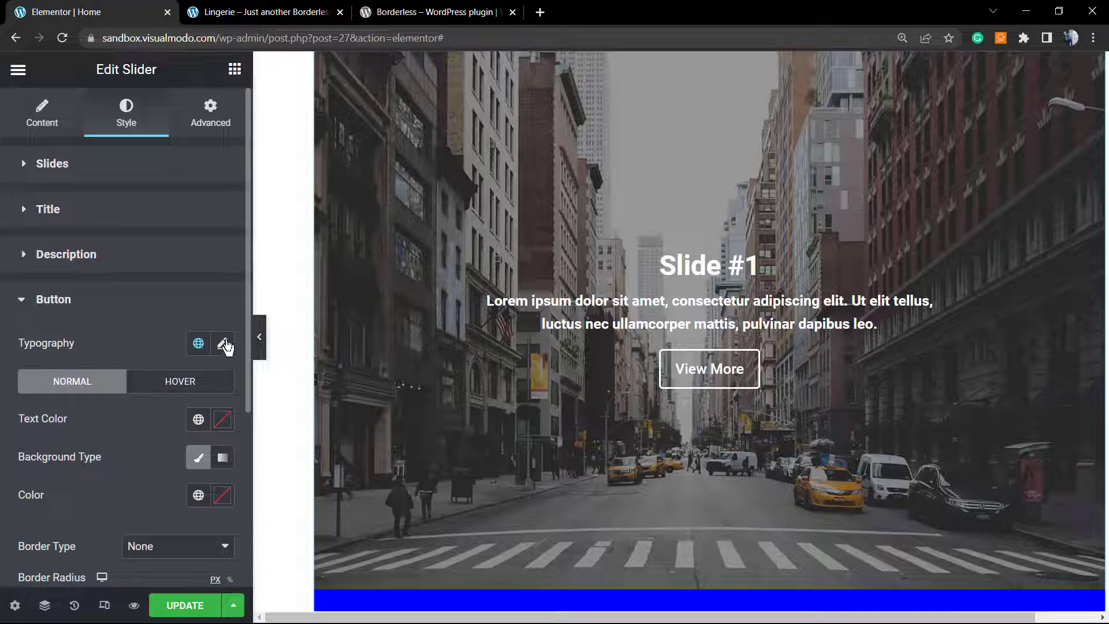
{"action": "left_click", "coordinate": [190, 387]}
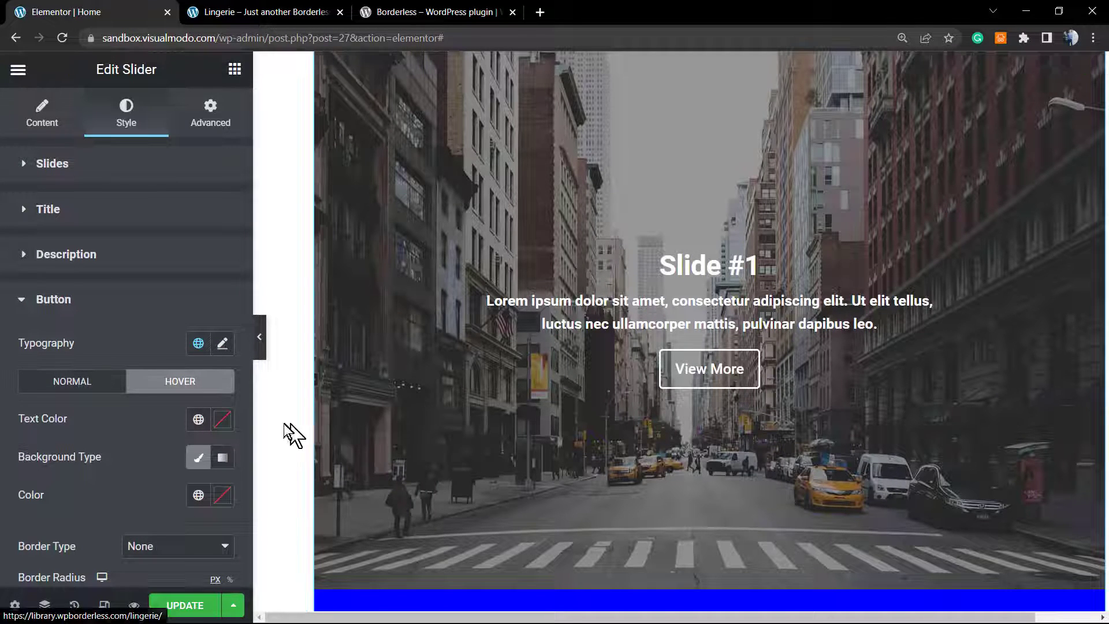
{"action": "left_click", "coordinate": [222, 420]}
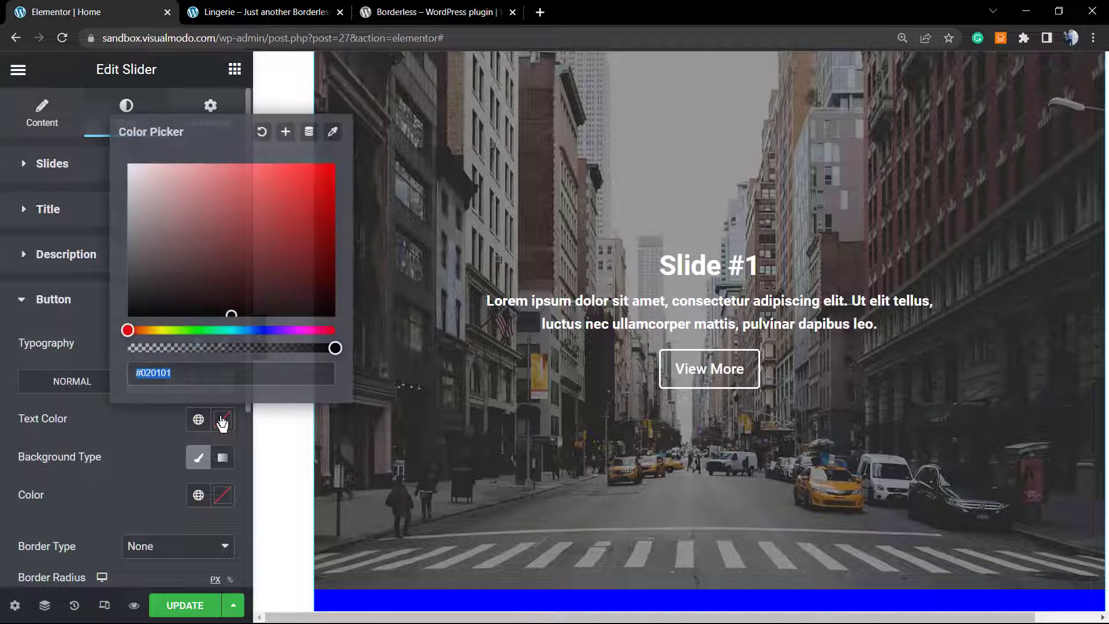
{"action": "left_click_drag", "start_coordinate": [299, 330], "coordinate": [301, 331]}
{"action": "left_click", "coordinate": [287, 330]}
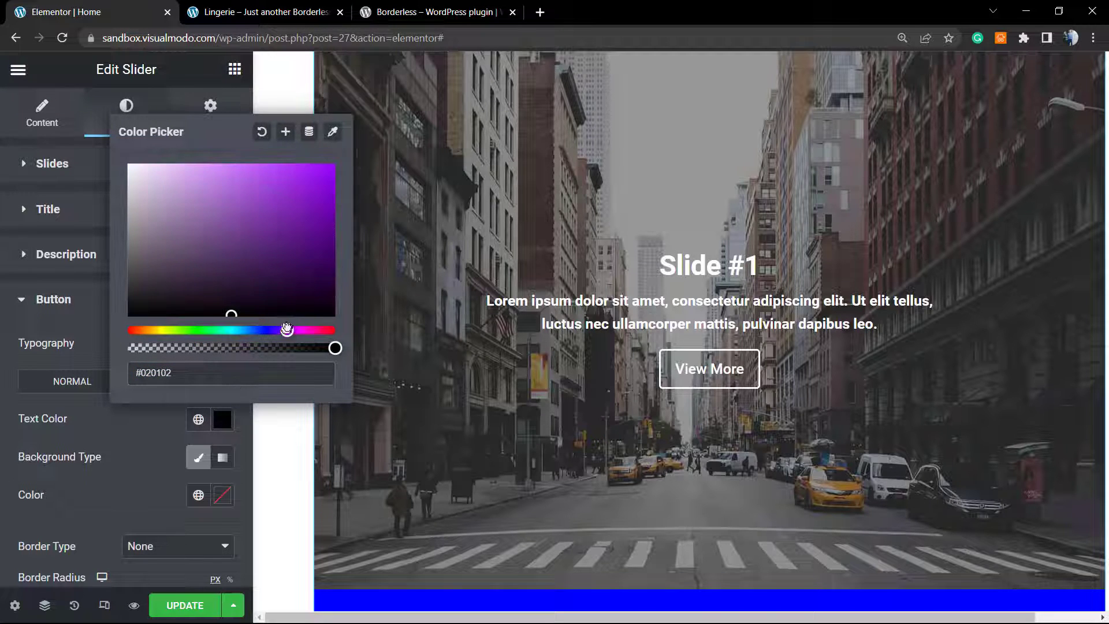
{"action": "left_click_drag", "start_coordinate": [283, 260], "coordinate": [306, 196]}
{"action": "left_click", "coordinate": [113, 431]}
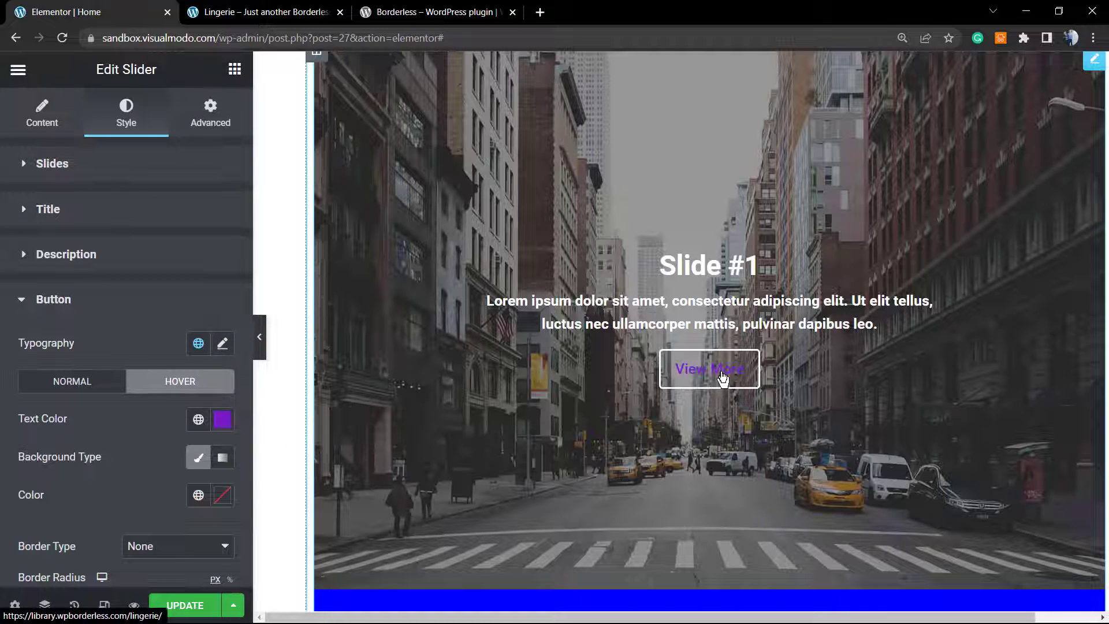
Keep the button border as None and round its corners to 22 on all sides
{"action": "scroll", "coordinate": [154, 435], "scroll_direction": "down", "scroll_amount": 2}
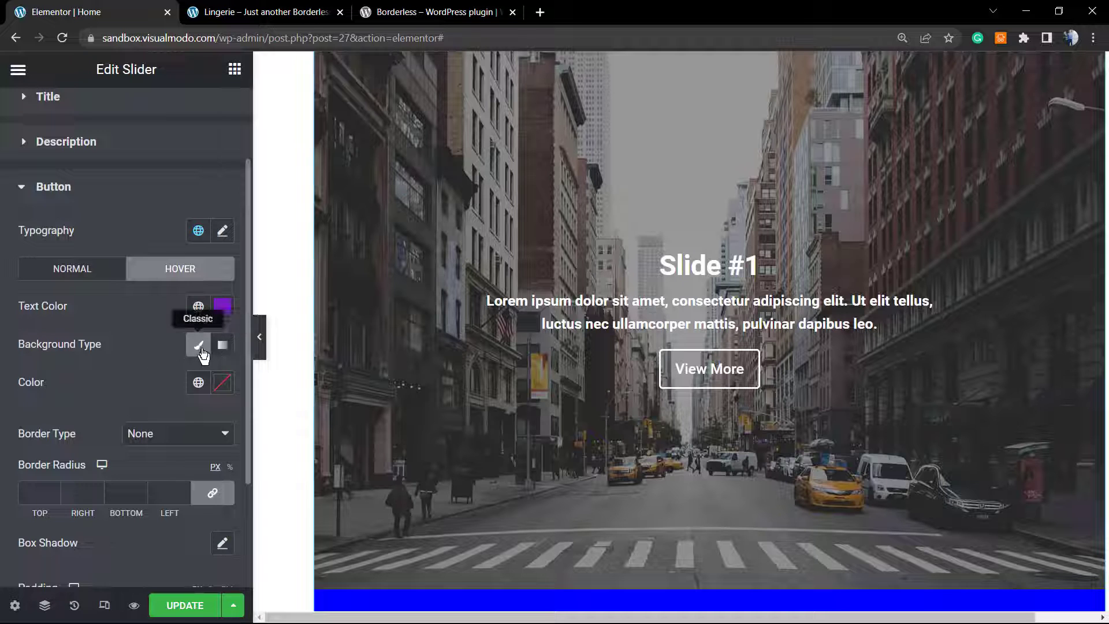
{"action": "scroll", "coordinate": [156, 448], "scroll_direction": "down", "scroll_amount": 2}
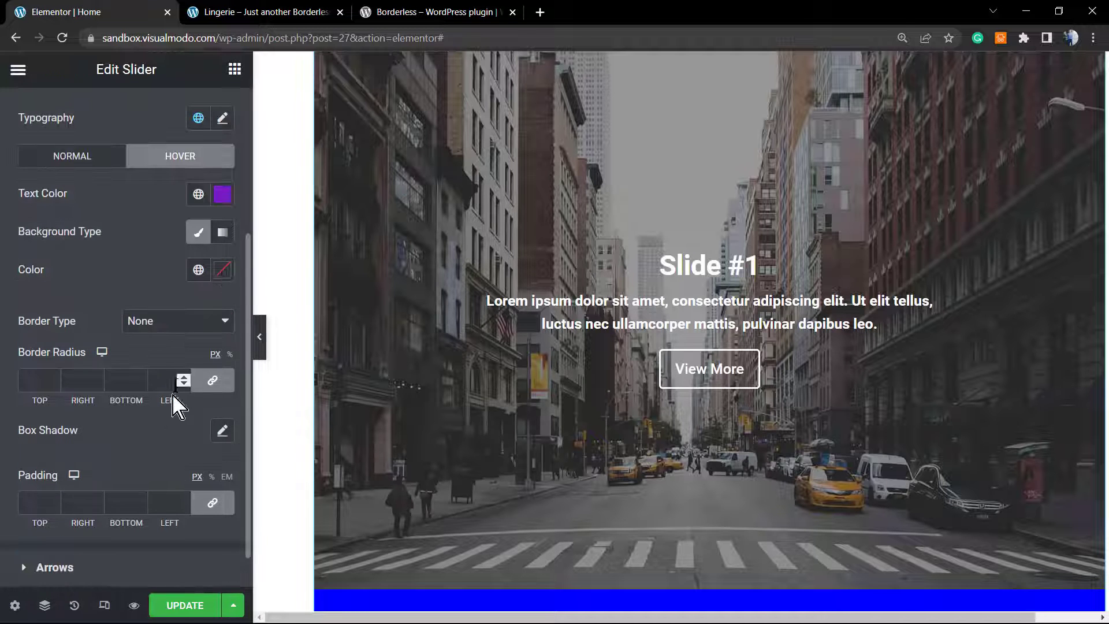
{"action": "left_click", "coordinate": [199, 321]}
{"action": "left_click", "coordinate": [174, 316]}
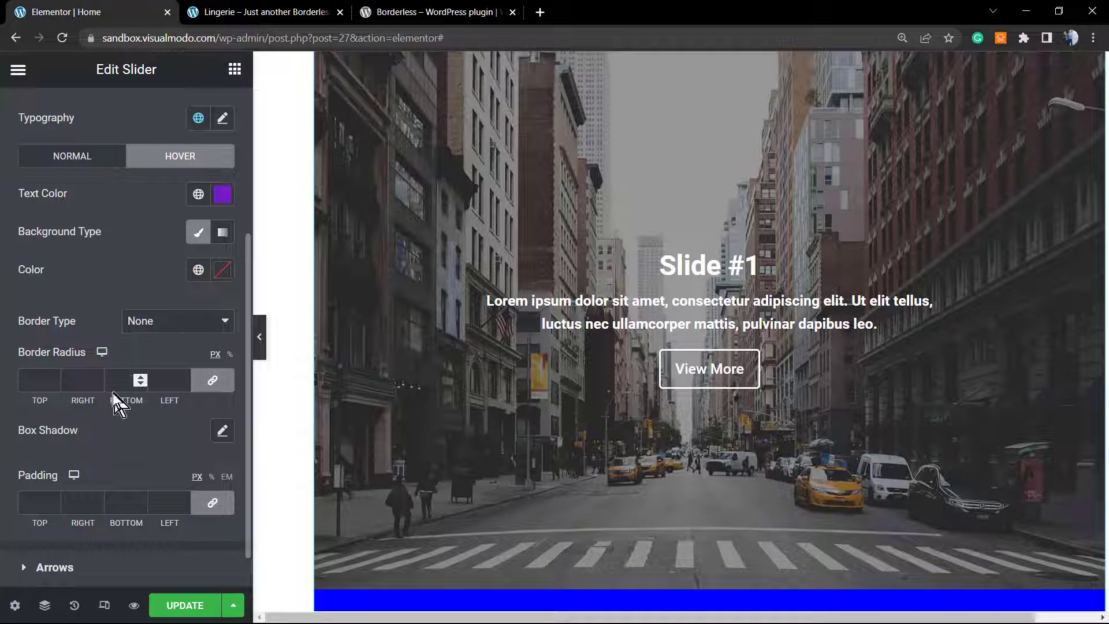
{"action": "left_click", "coordinate": [54, 377]}
{"action": "left_click_drag", "start_coordinate": [54, 377], "coordinate": [54, 377]}
{"action": "right_click", "coordinate": [55, 376]}
{"action": "left_click", "coordinate": [115, 438]}
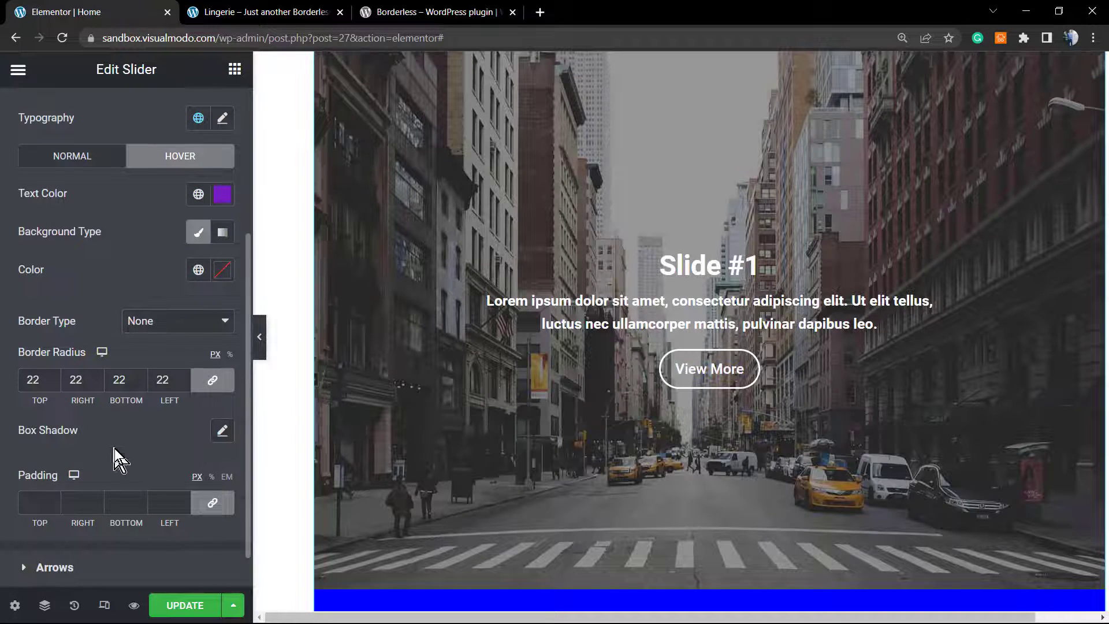
{"action": "scroll", "coordinate": [118, 459], "scroll_direction": "down", "scroll_amount": 1}
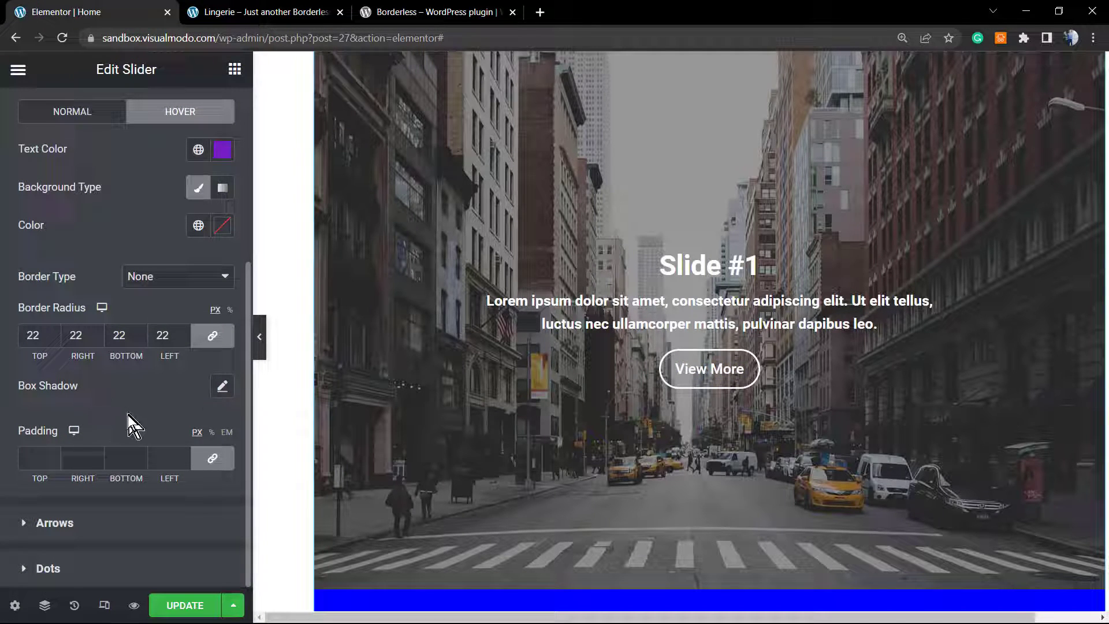
Inspect the Arrows style section, collapse it, and expand the Dots style section instead
{"action": "left_click", "coordinate": [344, 341]}
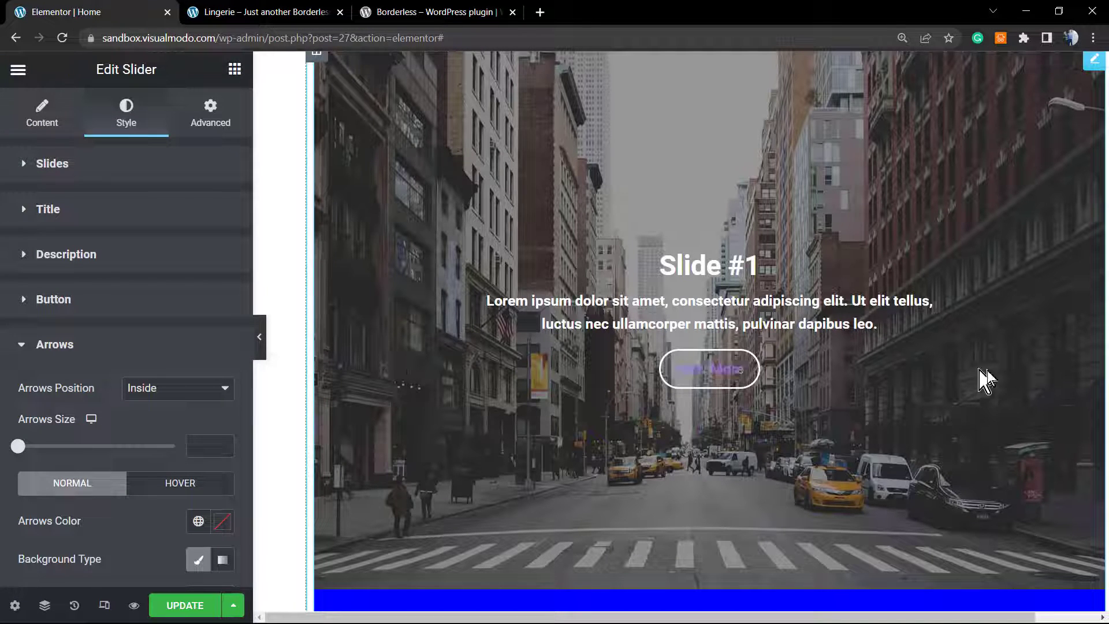
{"action": "left_click_drag", "start_coordinate": [987, 370], "coordinate": [740, 404]}
{"action": "scroll", "coordinate": [497, 398], "scroll_direction": "down", "scroll_amount": 3}
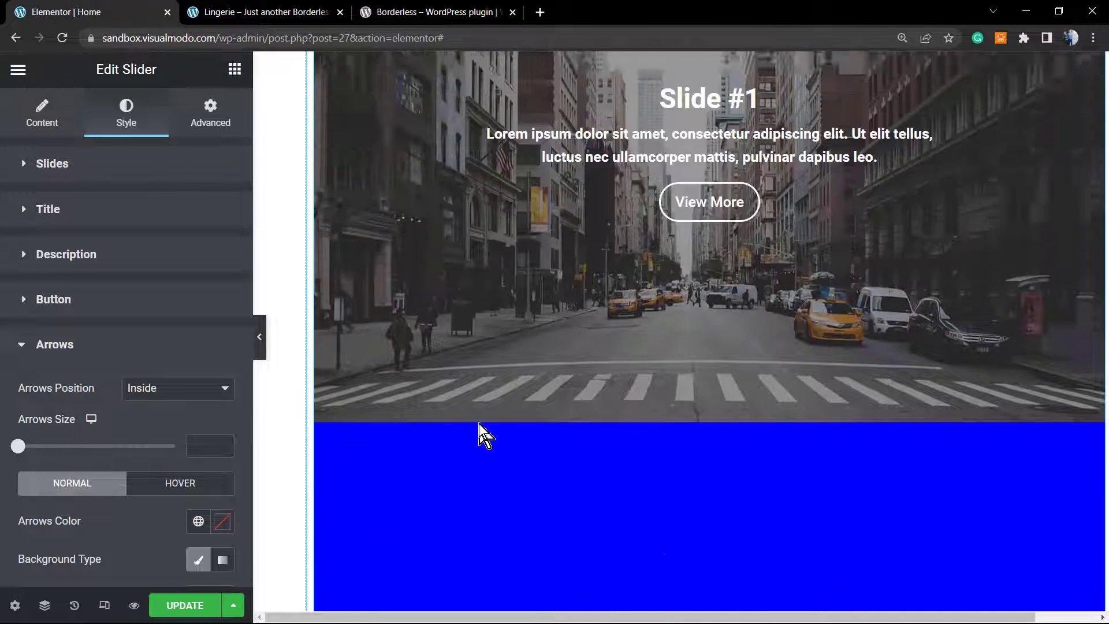
{"action": "scroll", "coordinate": [665, 375], "scroll_direction": "down", "scroll_amount": 8}
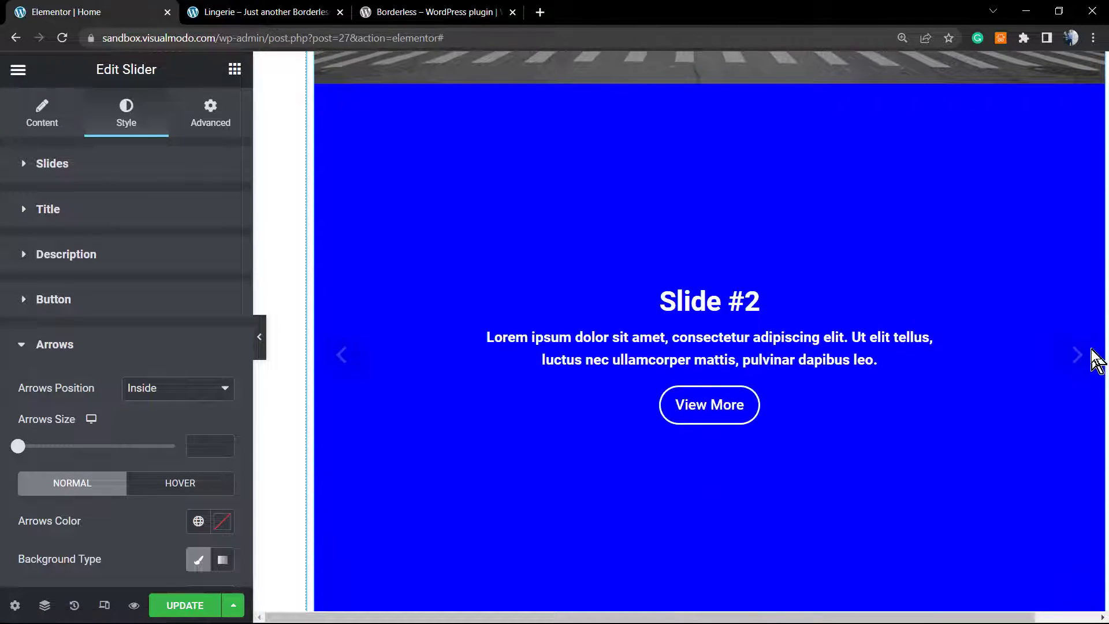
{"action": "scroll", "coordinate": [1093, 361], "scroll_direction": "up", "scroll_amount": 3}
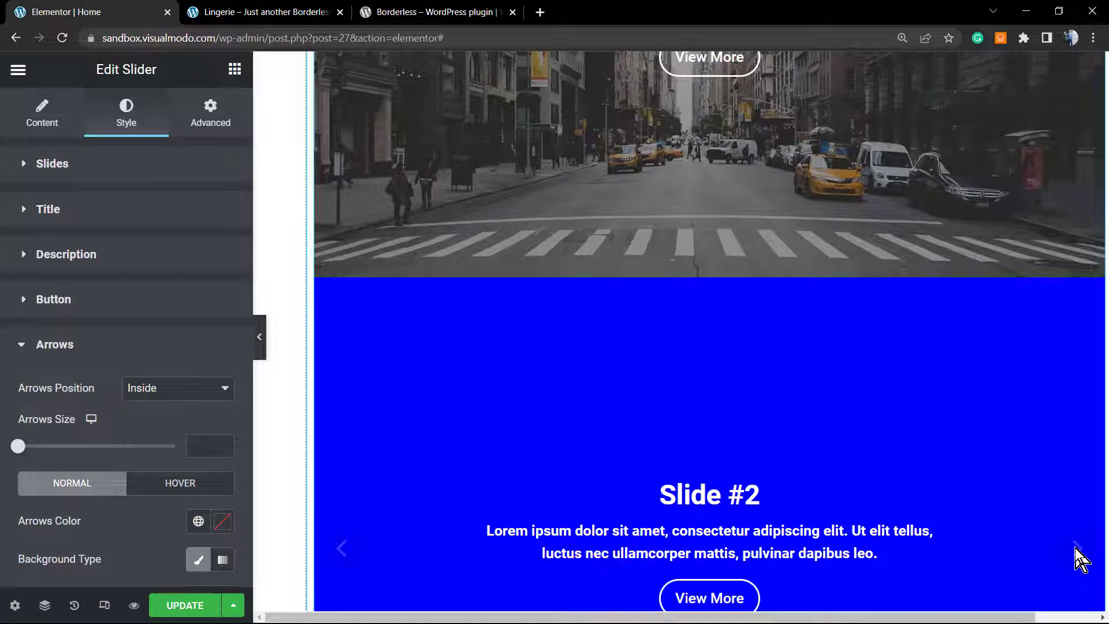
{"action": "scroll", "coordinate": [450, 384], "scroll_direction": "up", "scroll_amount": 5}
{"action": "scroll", "coordinate": [225, 422], "scroll_direction": "down", "scroll_amount": 2}
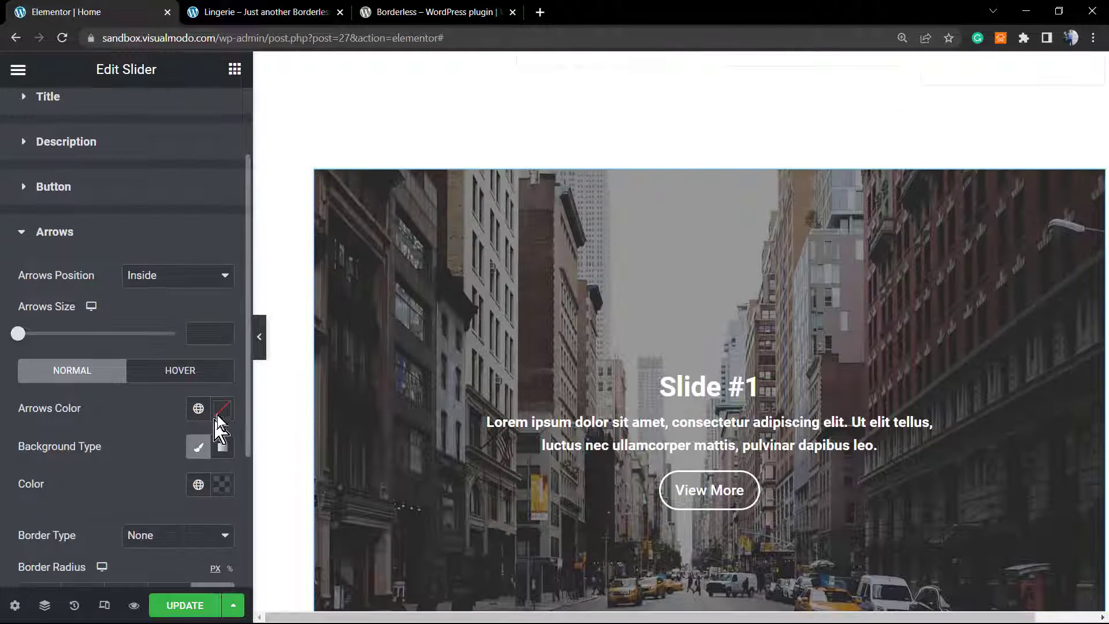
{"action": "scroll", "coordinate": [658, 384], "scroll_direction": "down", "scroll_amount": 3}
{"action": "scroll", "coordinate": [657, 383], "scroll_direction": "up", "scroll_amount": 1}
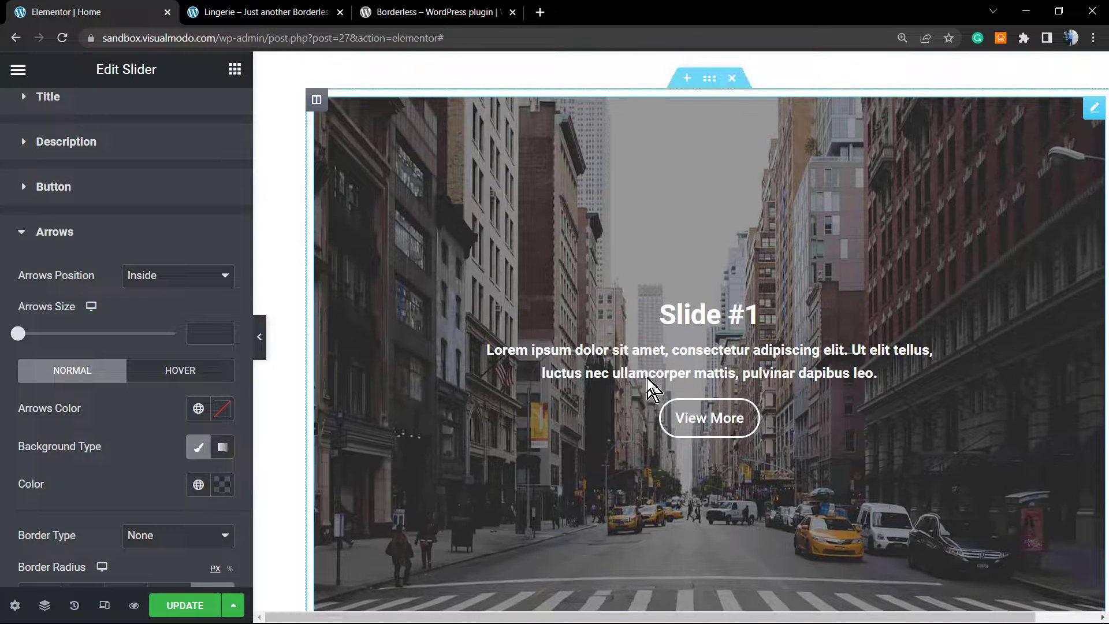
{"action": "left_click", "coordinate": [84, 234]}
{"action": "left_click", "coordinate": [106, 397]}
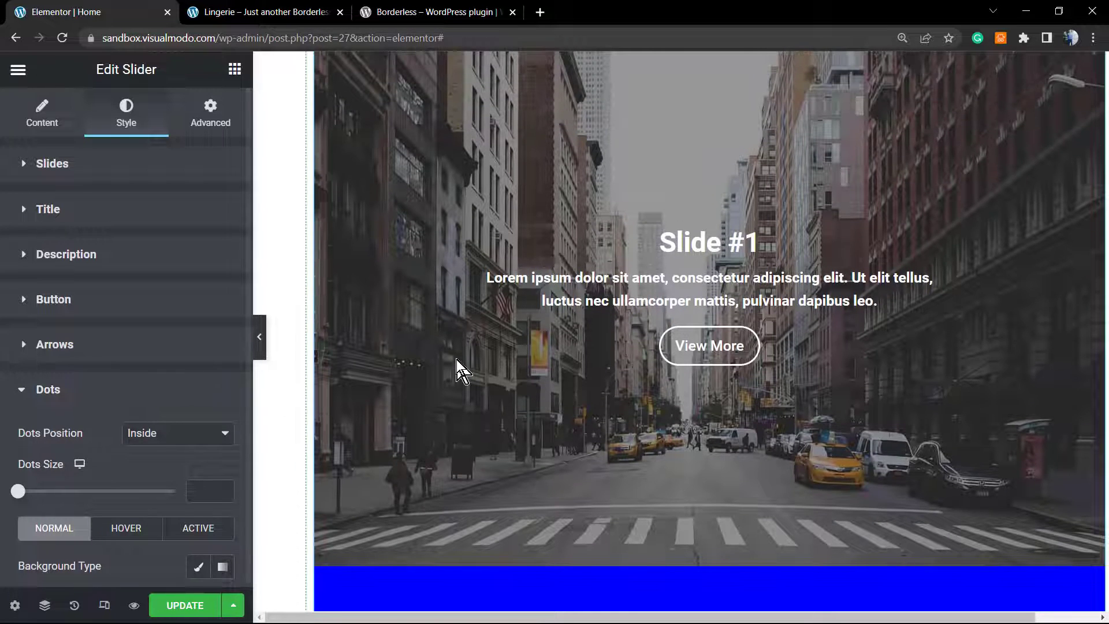
Browse the slide list and Slide #2's background settings
{"action": "scroll", "coordinate": [441, 364], "scroll_direction": "up", "scroll_amount": 3}
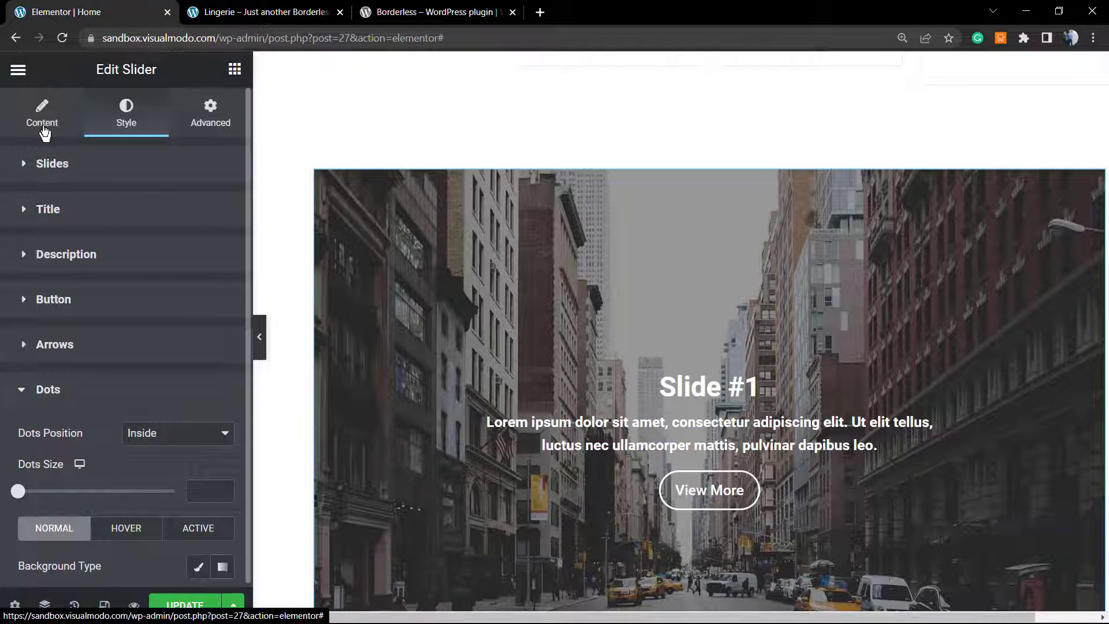
{"action": "left_click", "coordinate": [403, 262]}
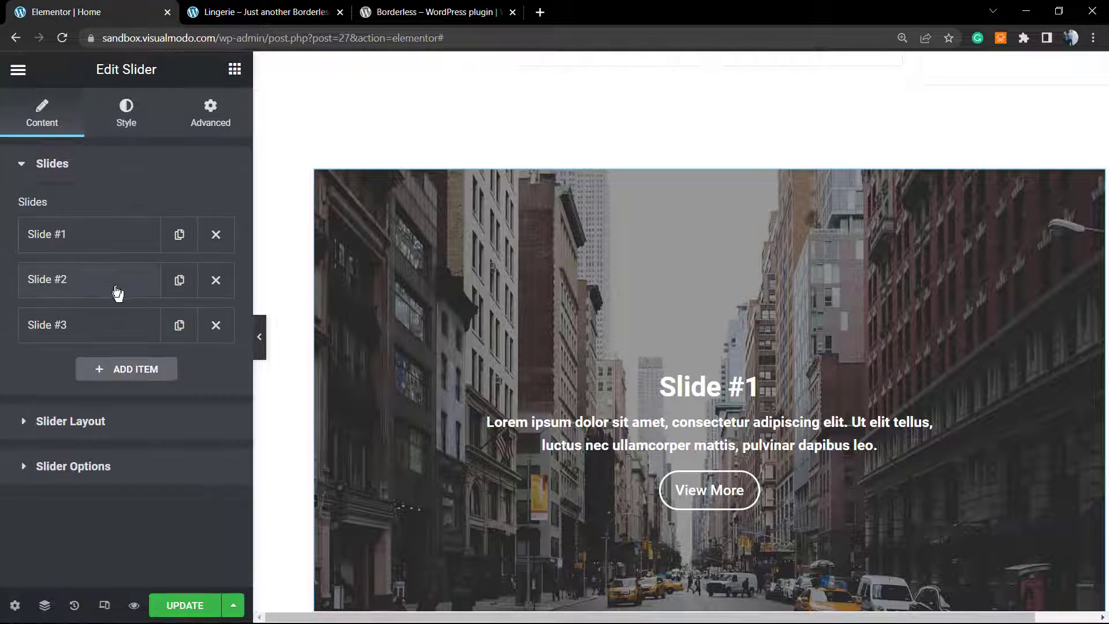
{"action": "left_click", "coordinate": [107, 281]}
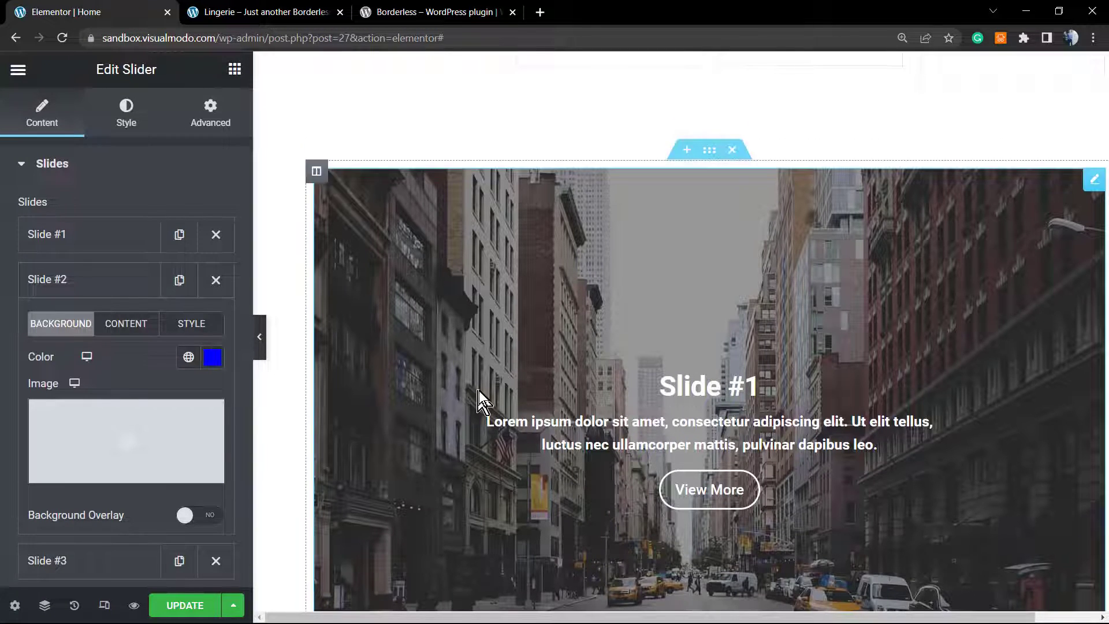
{"action": "scroll", "coordinate": [487, 393], "scroll_direction": "down", "scroll_amount": 5}
{"action": "scroll", "coordinate": [487, 393], "scroll_direction": "up", "scroll_amount": 2}
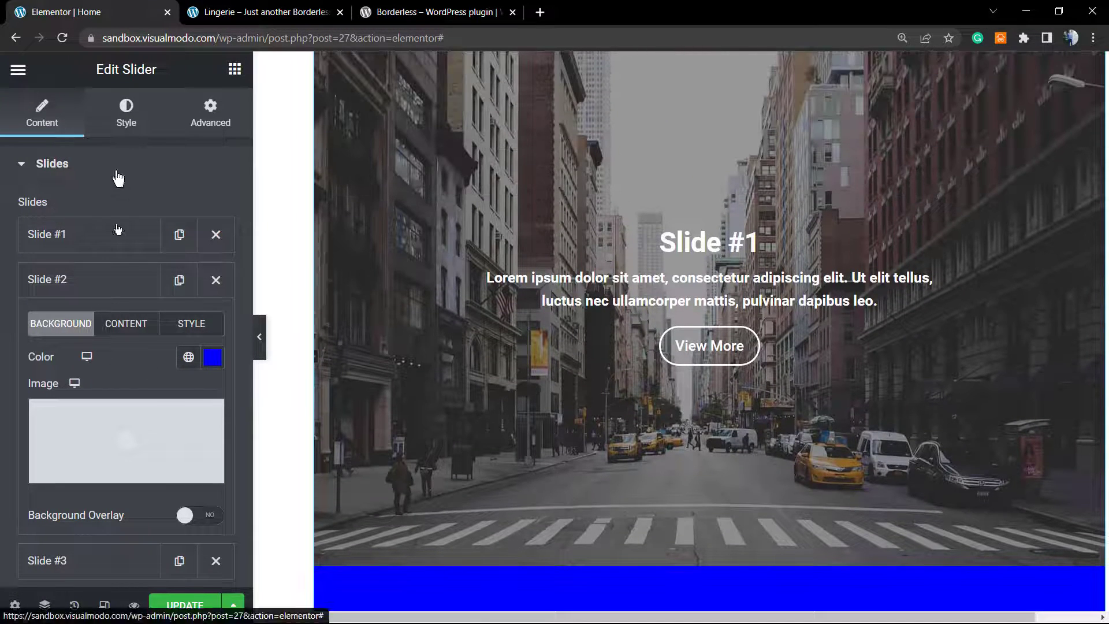
{"action": "scroll", "coordinate": [127, 335], "scroll_direction": "down", "scroll_amount": 2}
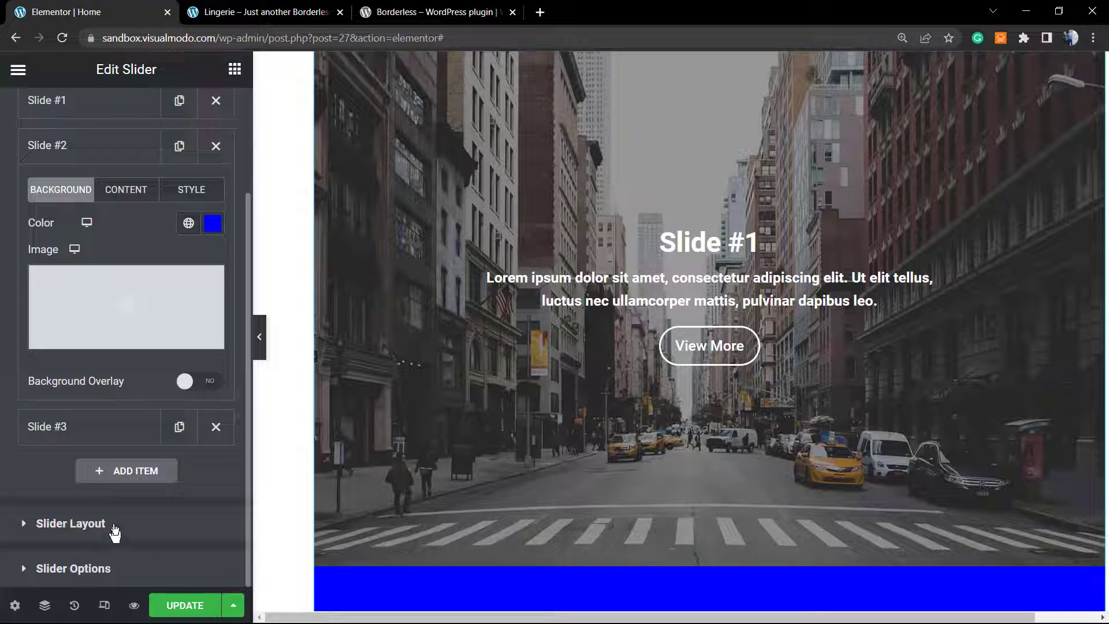
Switch Infinite Scroll to NO in Slider Options, keeping Autoplay, Pause On Hover and Draggable
{"action": "left_click", "coordinate": [120, 568]}
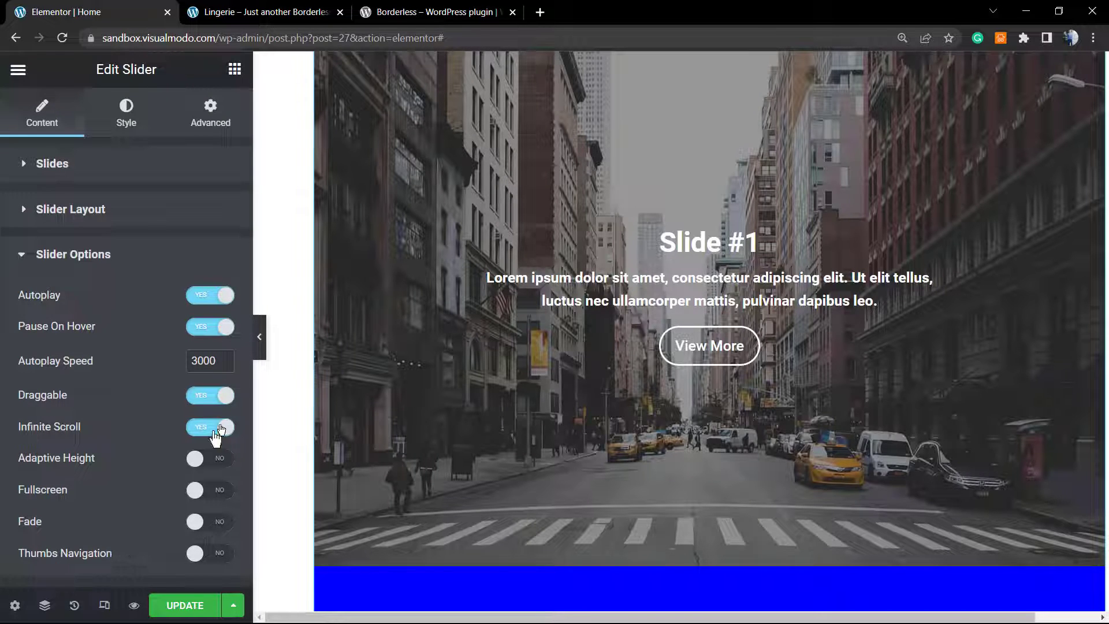
{"action": "left_click", "coordinate": [223, 427]}
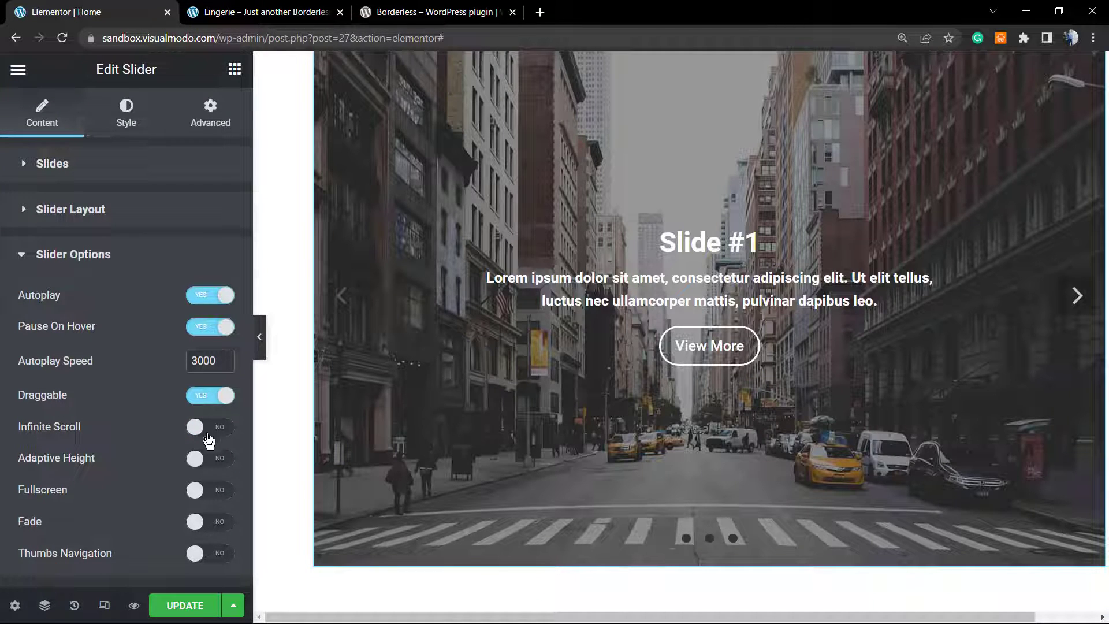
{"action": "scroll", "coordinate": [448, 411], "scroll_direction": "down", "scroll_amount": 2}
{"action": "scroll", "coordinate": [520, 436], "scroll_direction": "up", "scroll_amount": 2}
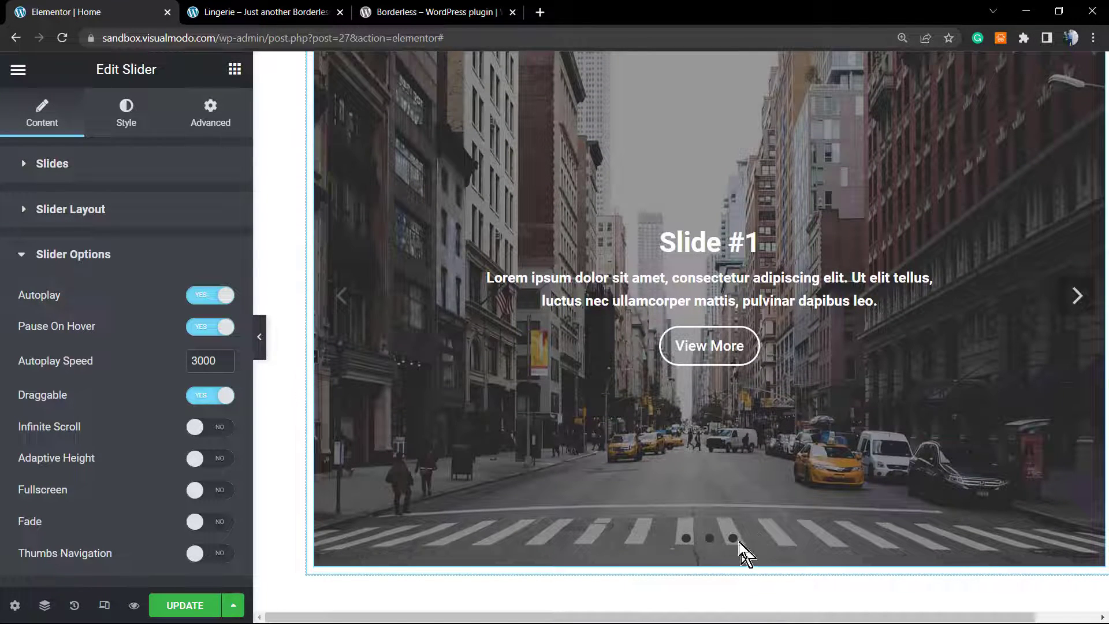
Set the slider's arrow colour to #FFFFFF under Style > Arrows
{"action": "left_click", "coordinate": [106, 115]}
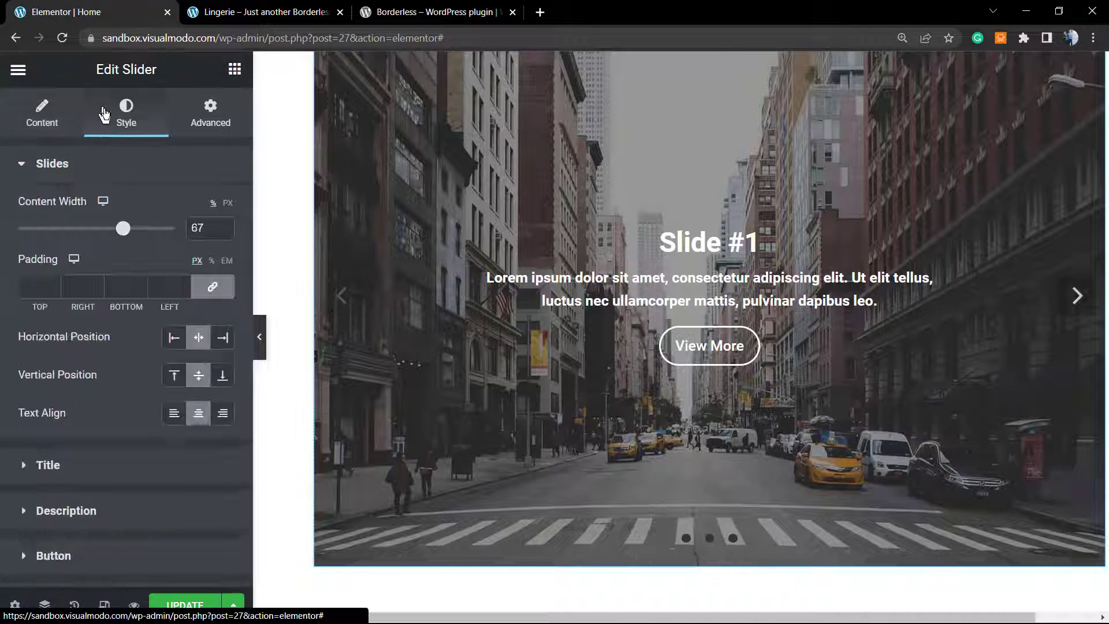
{"action": "scroll", "coordinate": [119, 370], "scroll_direction": "down", "scroll_amount": 2}
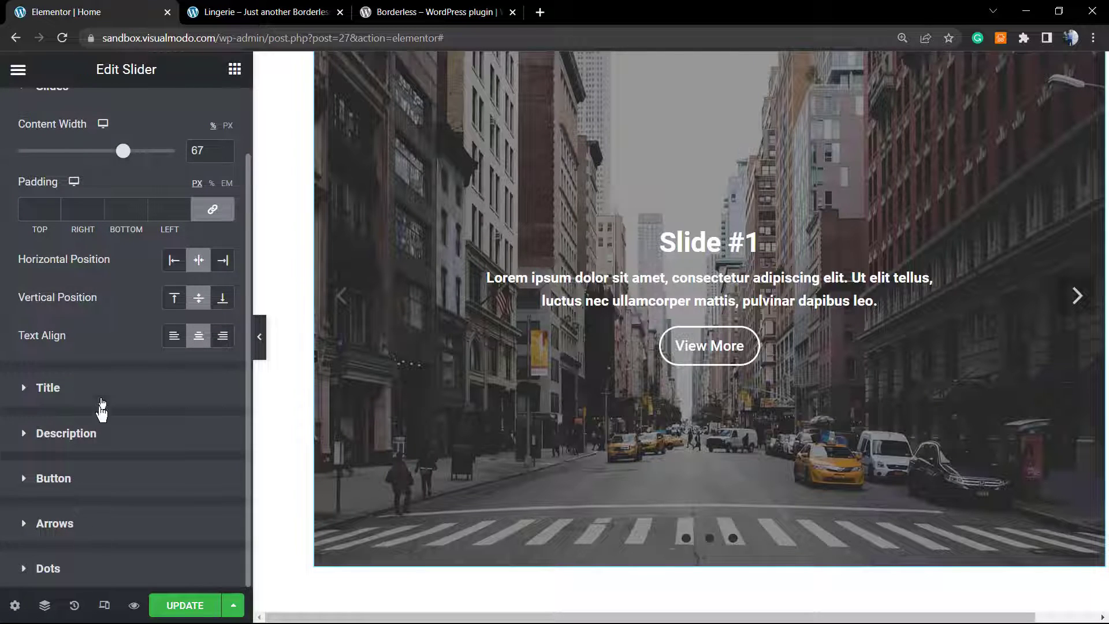
{"action": "left_click", "coordinate": [55, 524]}
{"action": "scroll", "coordinate": [141, 483], "scroll_direction": "down", "scroll_amount": 4}
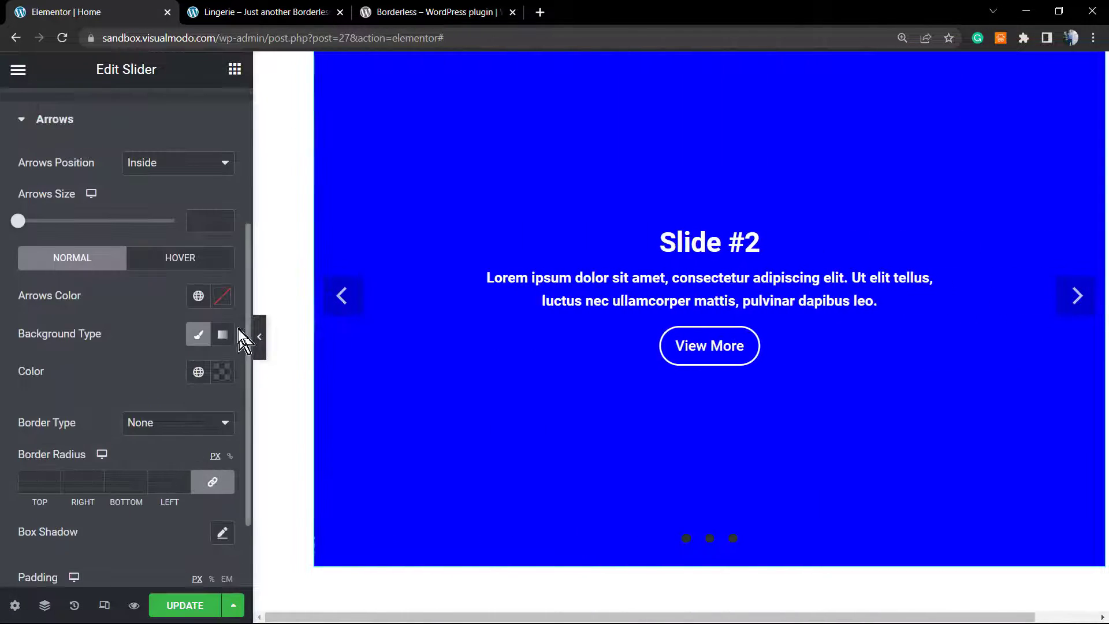
{"action": "left_click", "coordinate": [224, 297]}
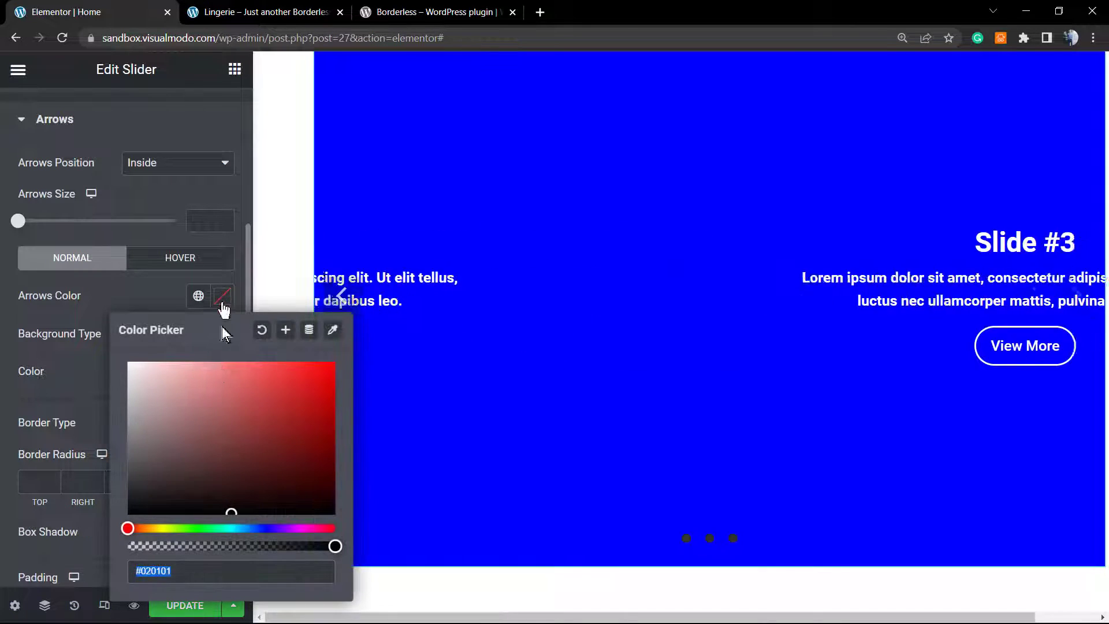
{"action": "left_click", "coordinate": [190, 570]}
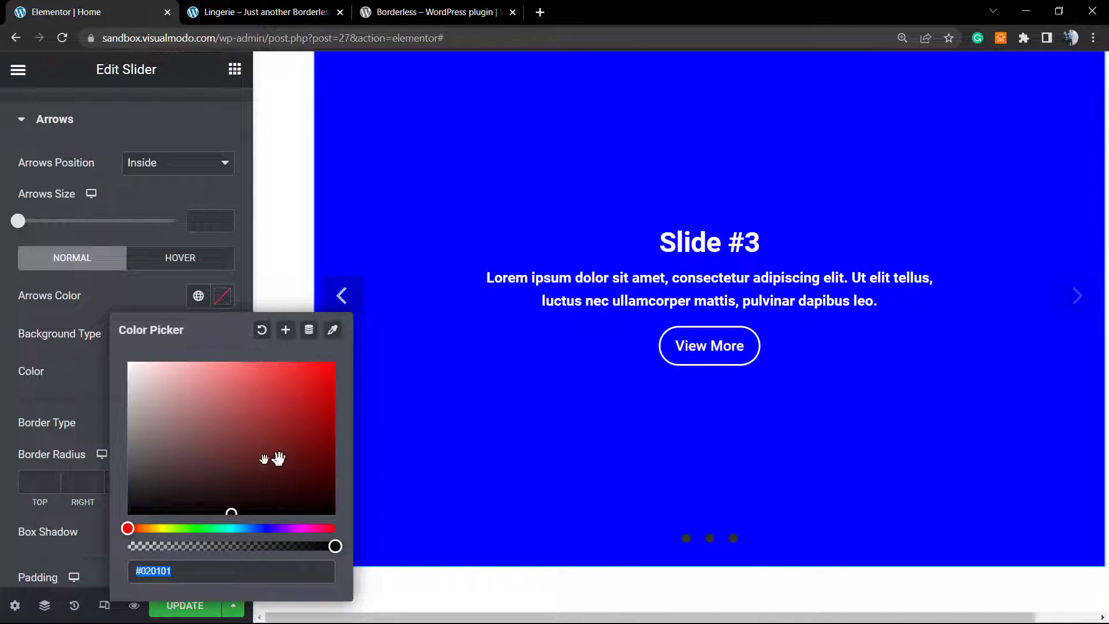
{"action": "type", "text": "#FFFFFF"}
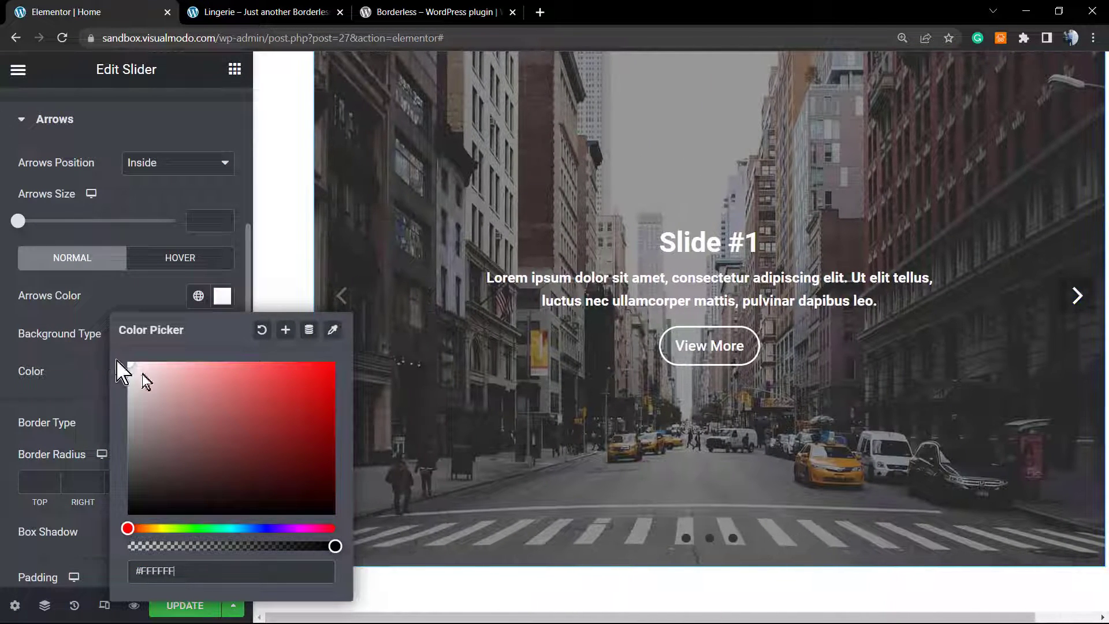
{"action": "left_click", "coordinate": [131, 302]}
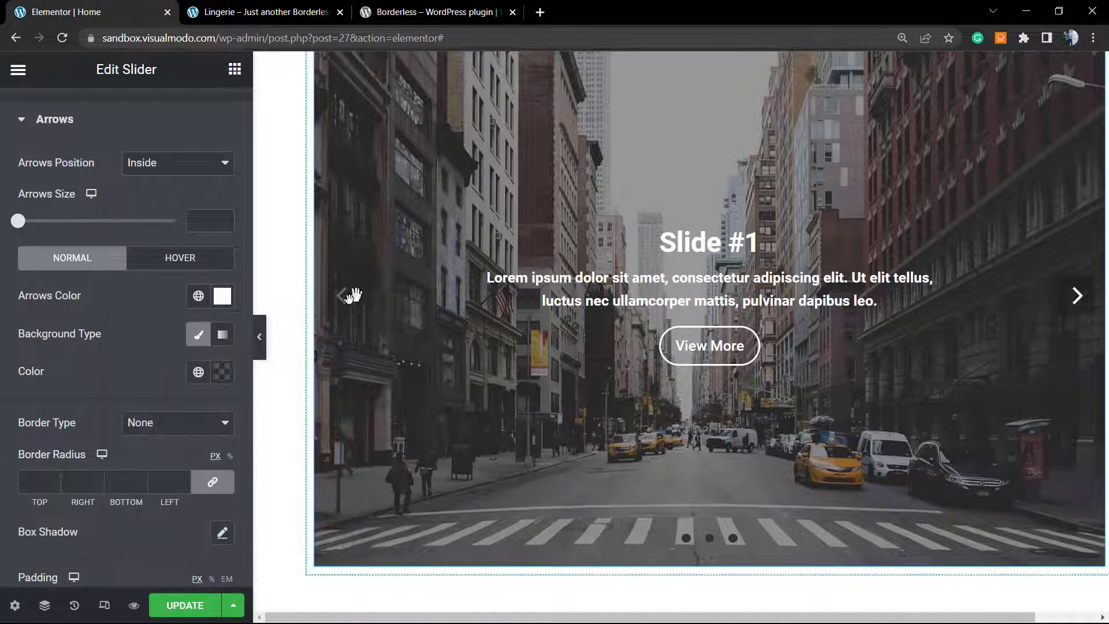
{"action": "scroll", "coordinate": [106, 535], "scroll_direction": "down", "scroll_amount": 2}
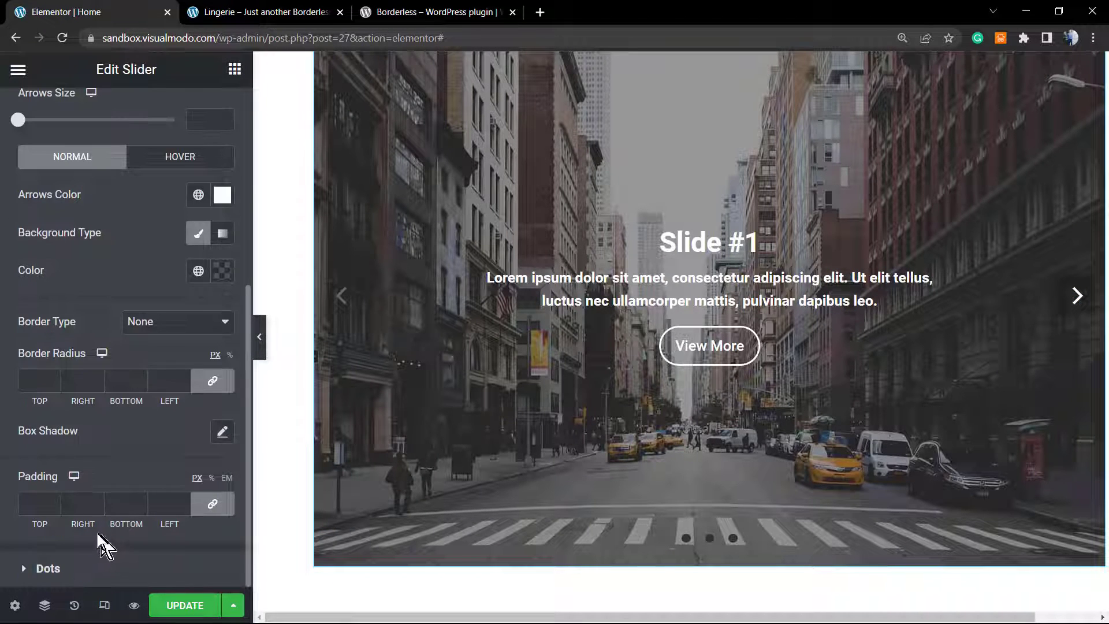
{"action": "left_click", "coordinate": [98, 564]}
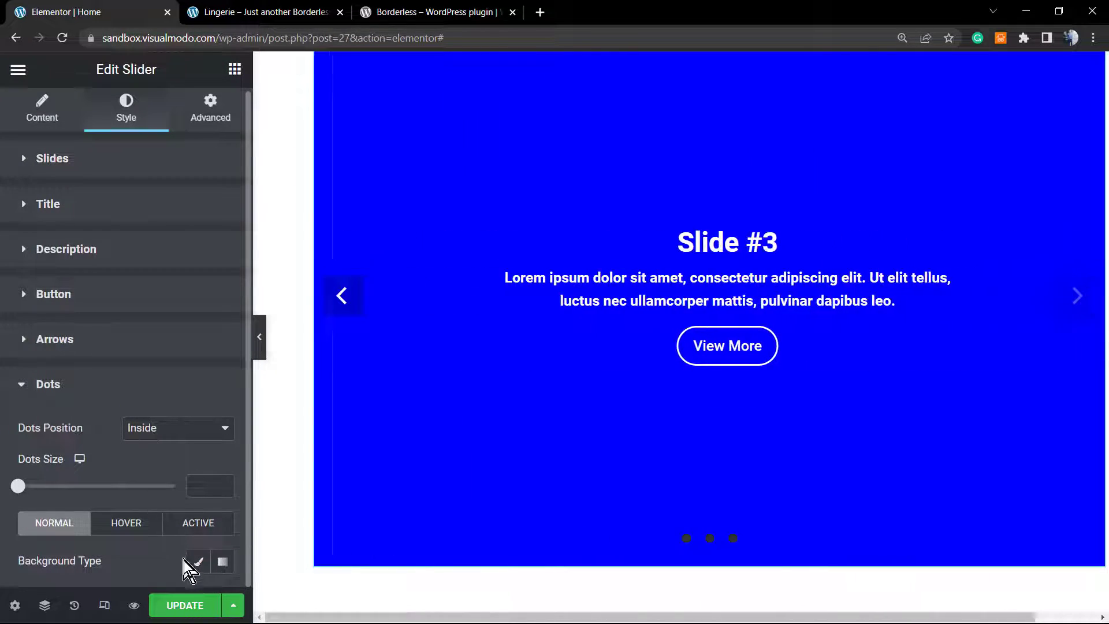
Give the normal-state dots a Classic background in white
{"action": "left_click", "coordinate": [101, 396]}
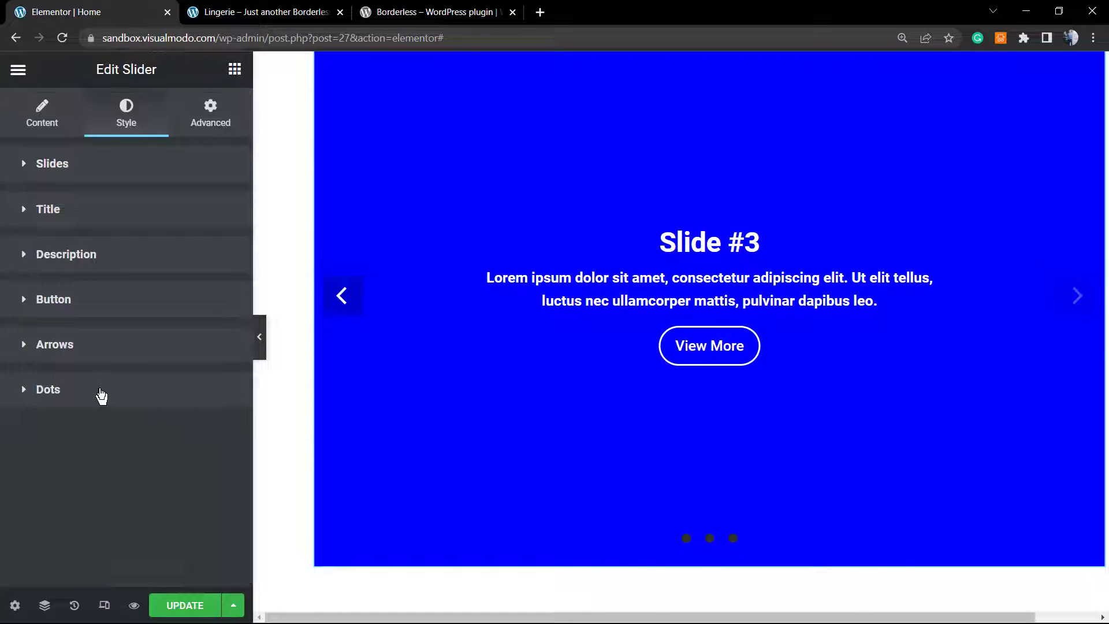
{"action": "left_click", "coordinate": [99, 397]}
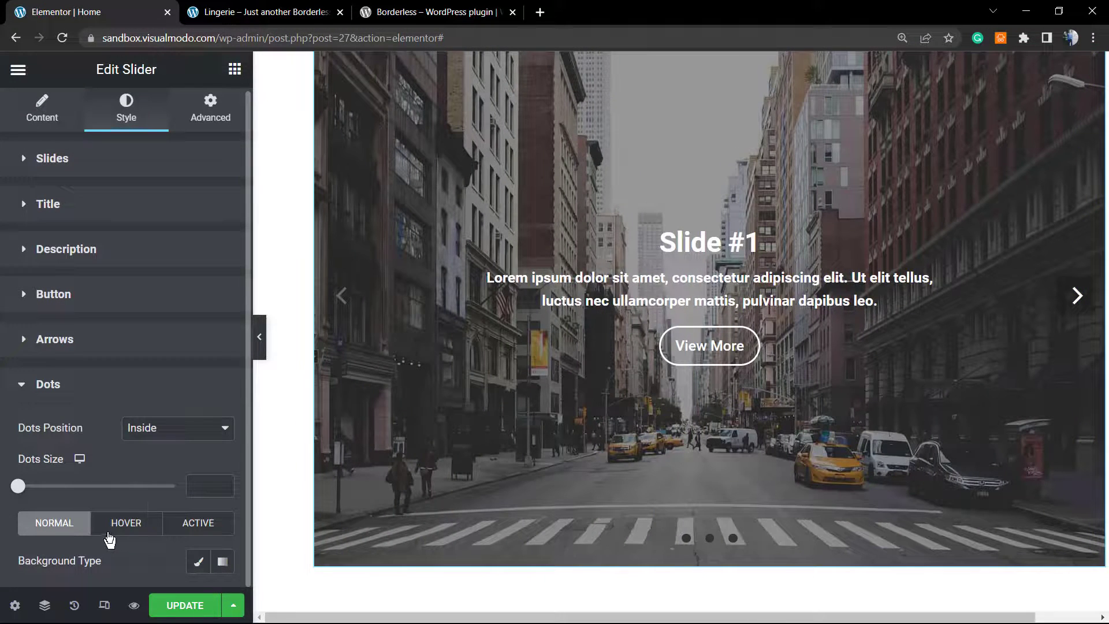
{"action": "left_click", "coordinate": [109, 531]}
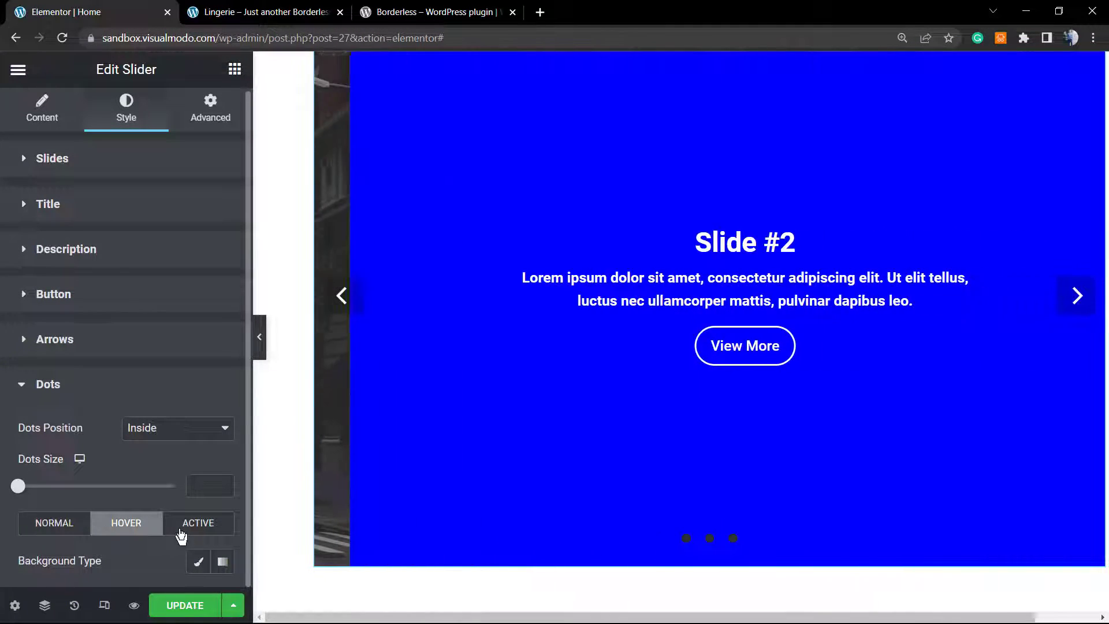
{"action": "left_click", "coordinate": [74, 525]}
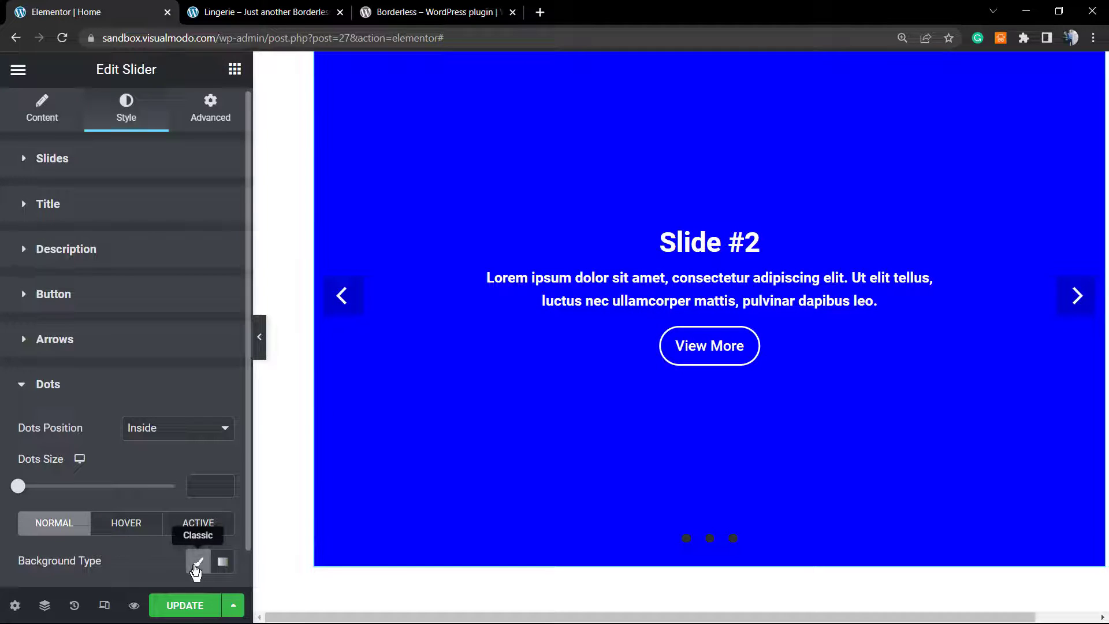
{"action": "left_click", "coordinate": [195, 563]}
{"action": "scroll", "coordinate": [173, 537], "scroll_direction": "down", "scroll_amount": 1}
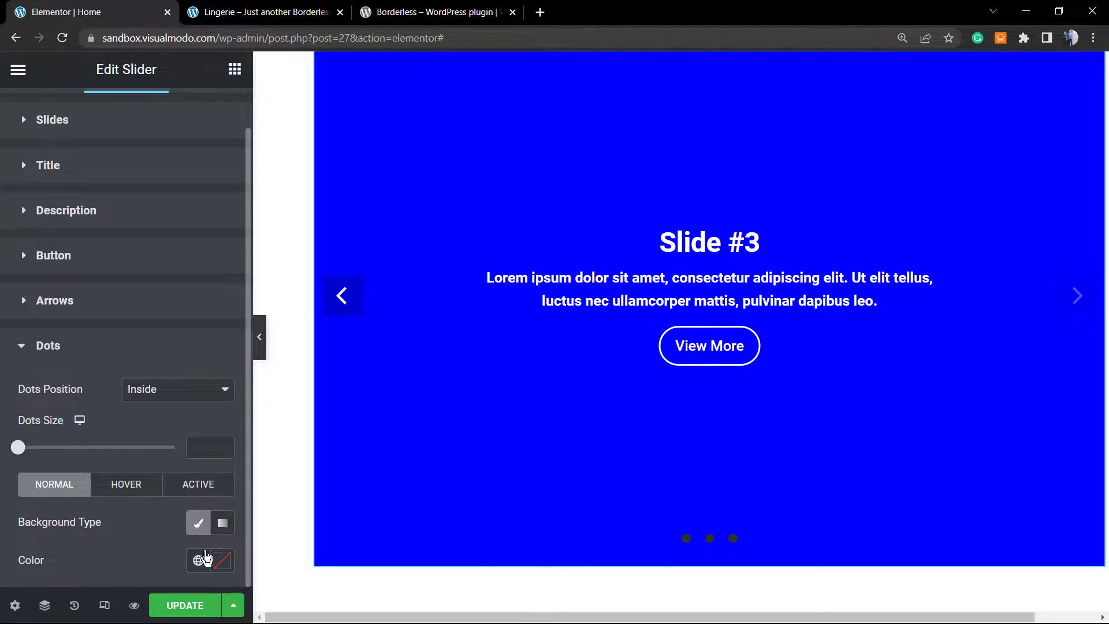
{"action": "left_click", "coordinate": [223, 561]}
{"action": "left_click_drag", "start_coordinate": [208, 421], "coordinate": [118, 304]}
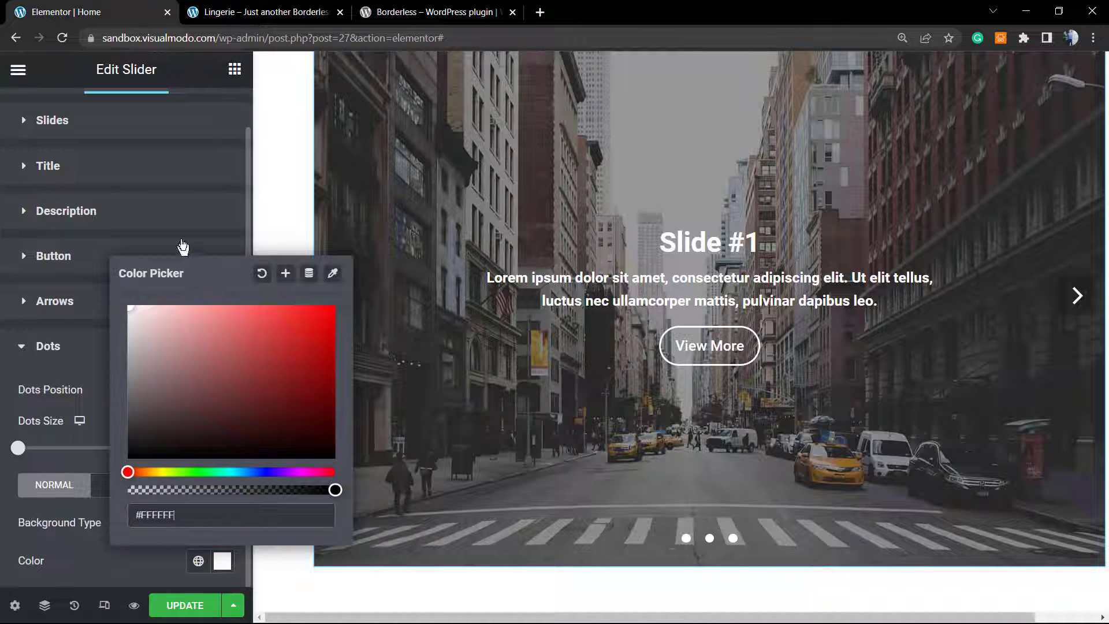
{"action": "left_click", "coordinate": [181, 245]}
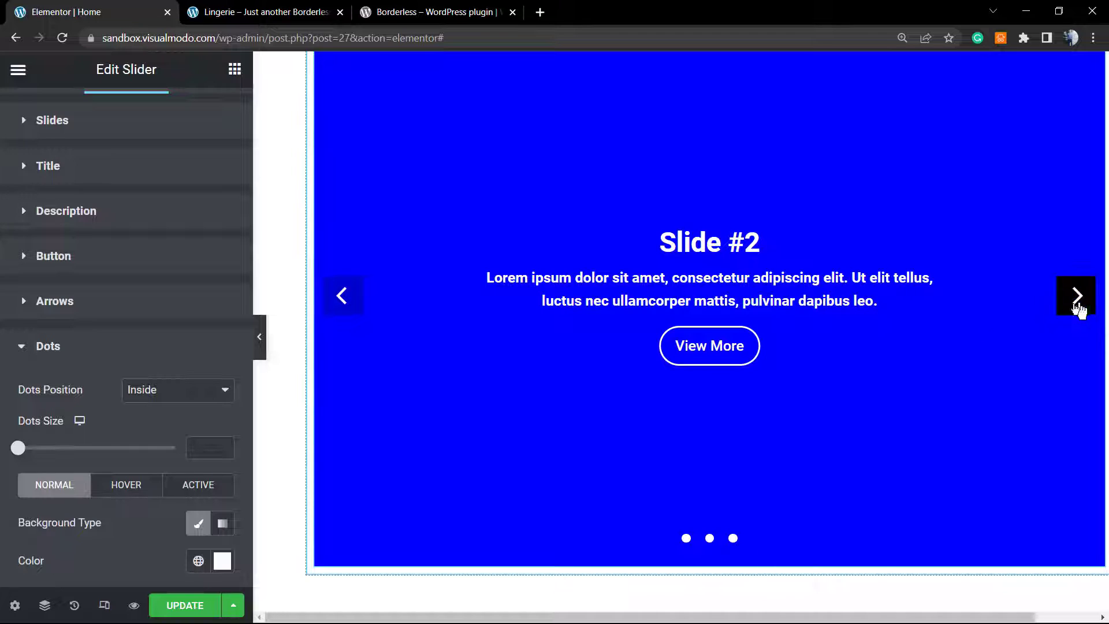
{"action": "scroll", "coordinate": [640, 409], "scroll_direction": "up", "scroll_amount": 3}
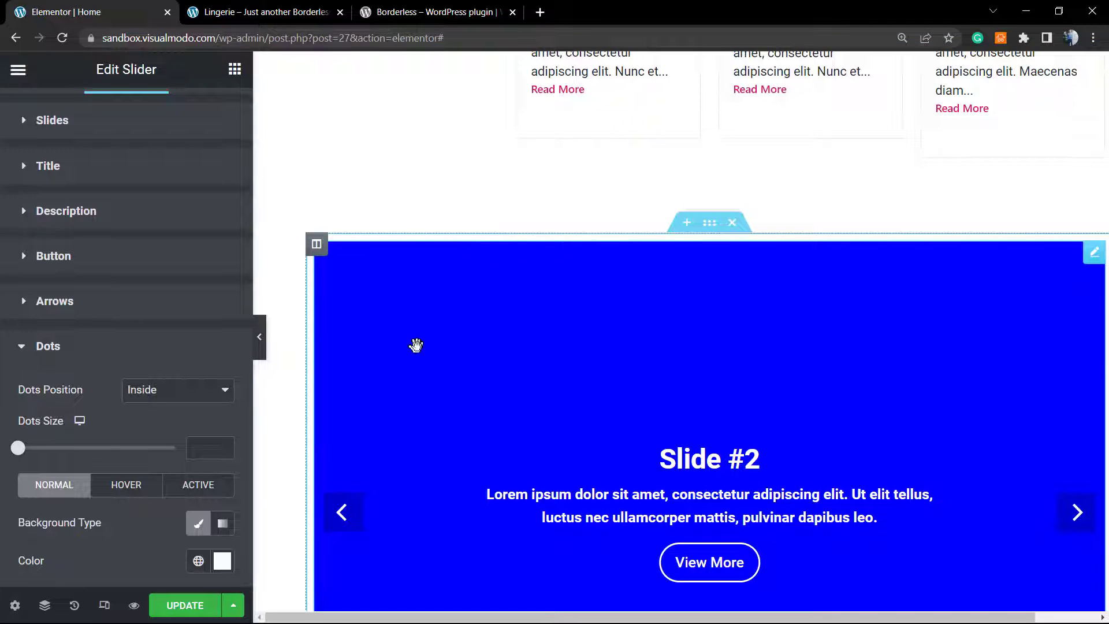
Set the slider's section to Full Width content with Stretch Section turned on
{"action": "left_click", "coordinate": [710, 224]}
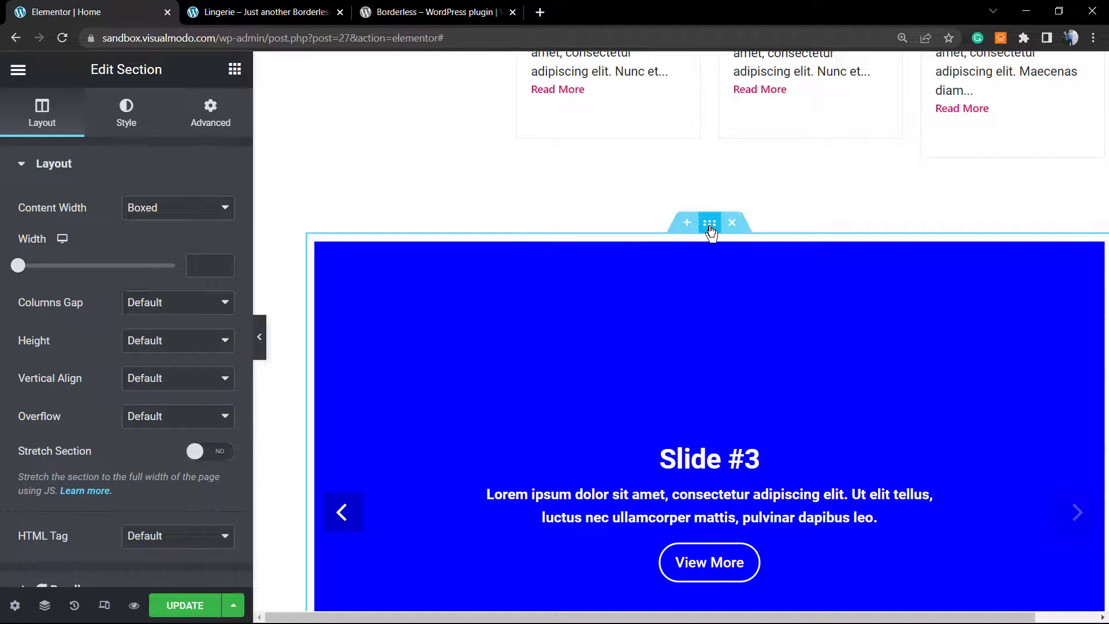
{"action": "right_click", "coordinate": [710, 226]}
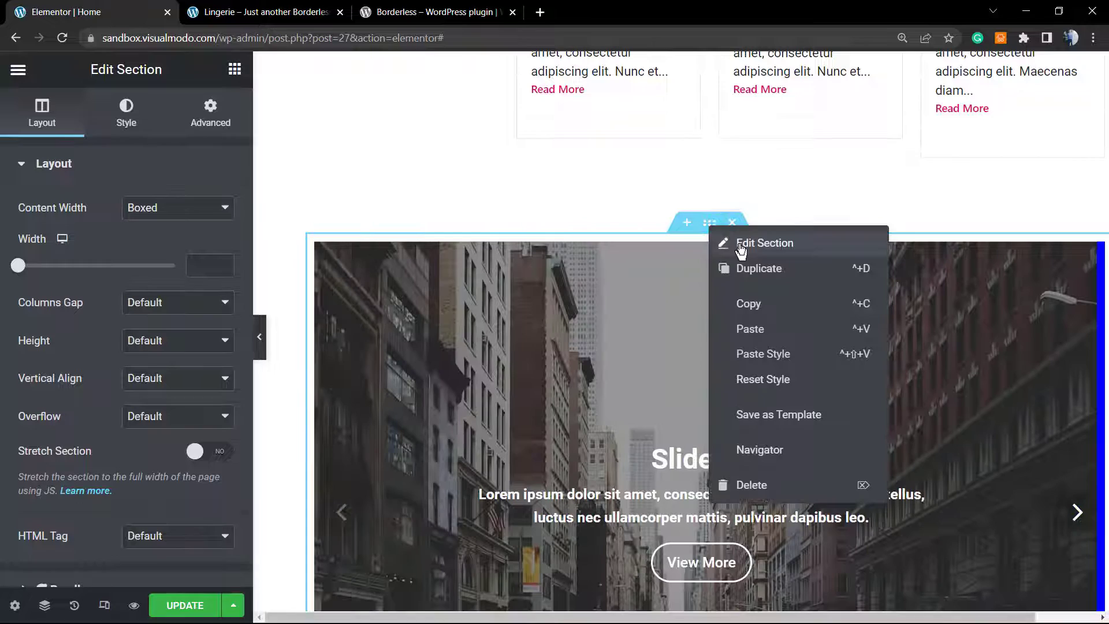
{"action": "left_click", "coordinate": [722, 242]}
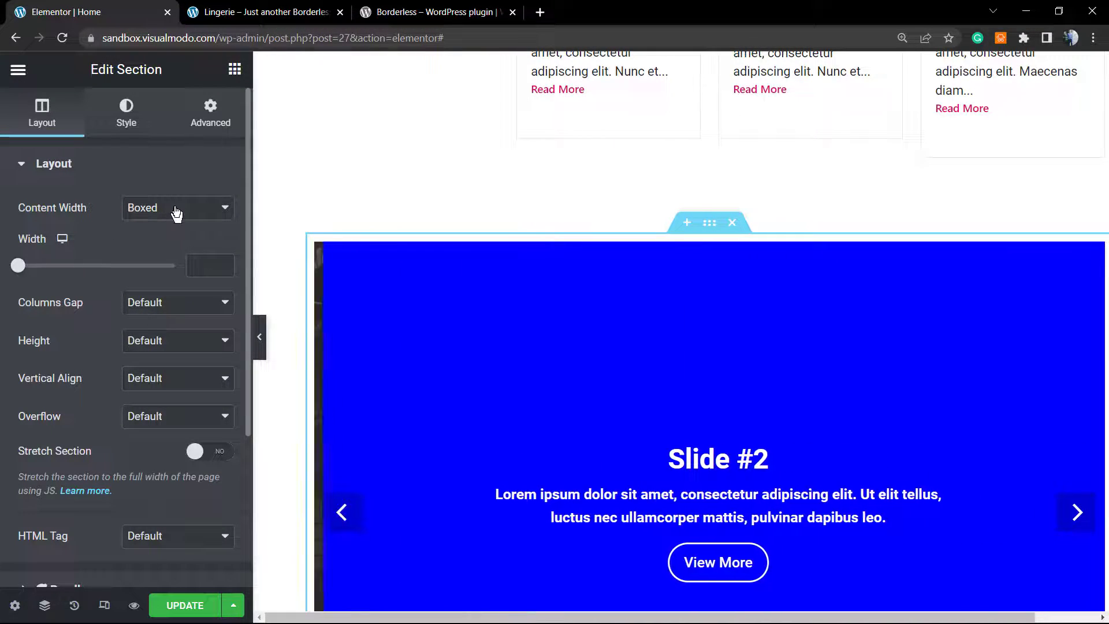
{"action": "left_click", "coordinate": [173, 211]}
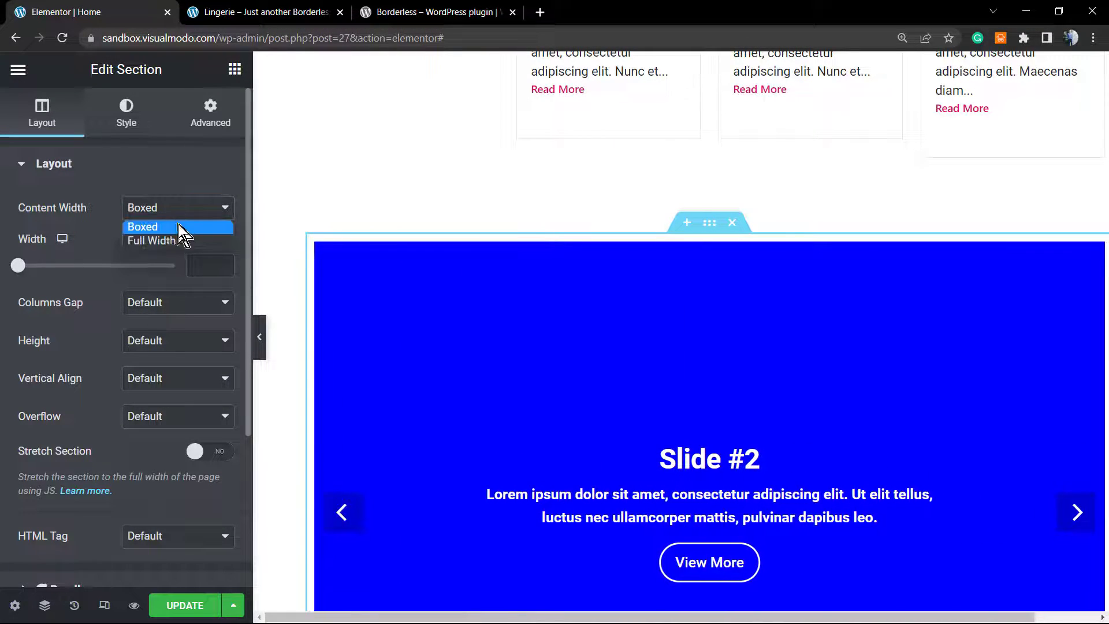
{"action": "left_click", "coordinate": [186, 243]}
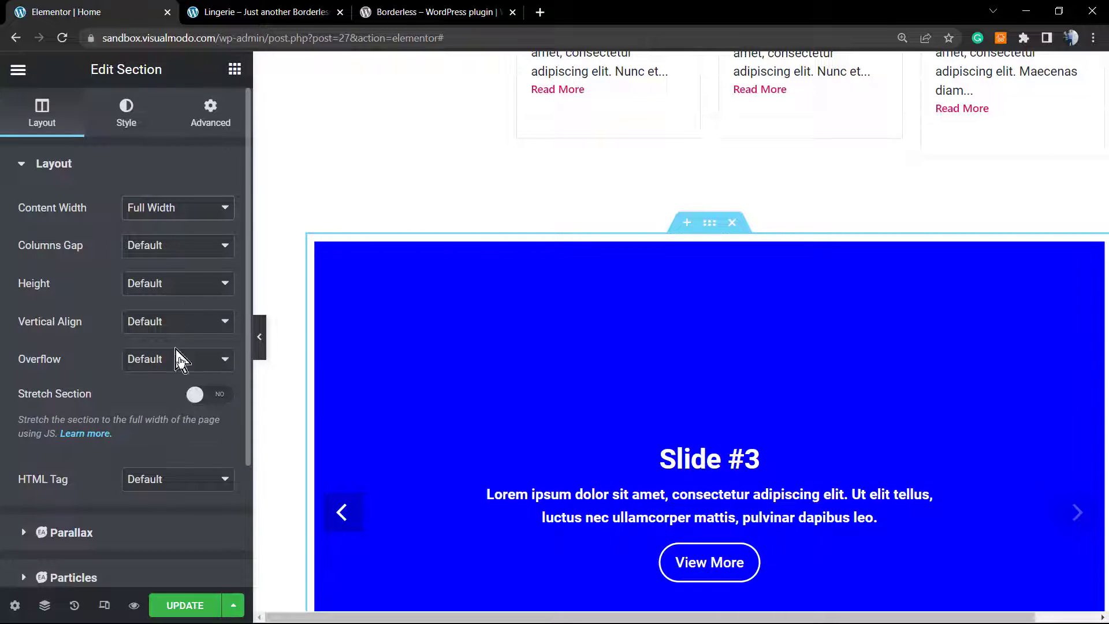
{"action": "left_click", "coordinate": [225, 406]}
{"action": "scroll", "coordinate": [533, 396], "scroll_direction": "down", "scroll_amount": 6}
{"action": "scroll", "coordinate": [533, 384], "scroll_direction": "up", "scroll_amount": 6}
{"action": "left_click_drag", "start_coordinate": [533, 384], "coordinate": [587, 183]}
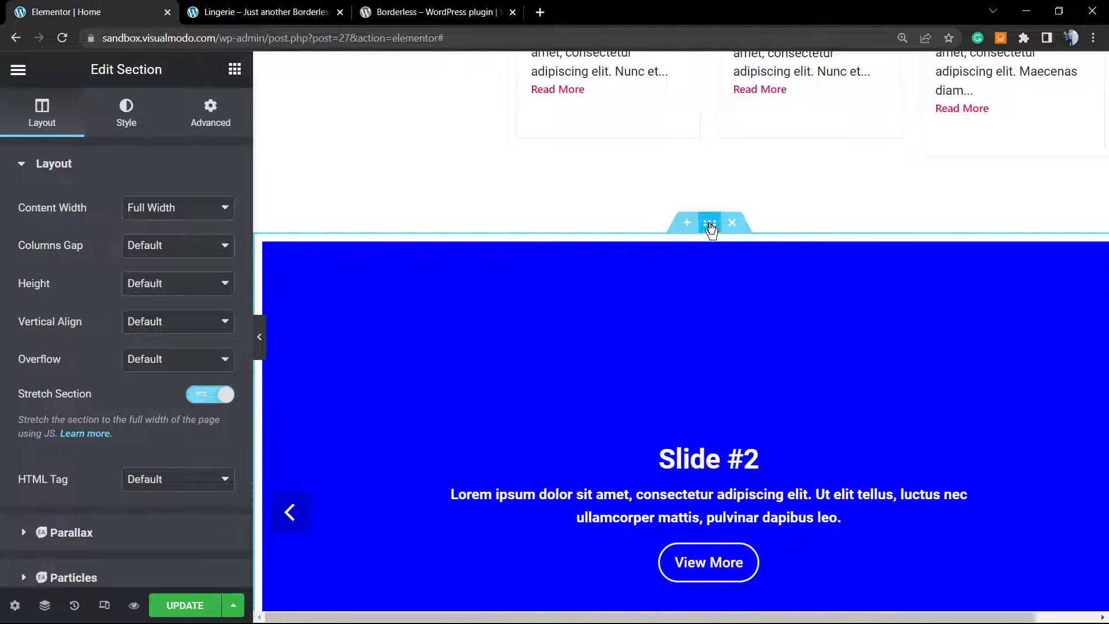
Drag the full-width slider section up the page and drop it directly beneath the site header
{"action": "left_click_drag", "start_coordinate": [700, 223], "coordinate": [579, 224]}
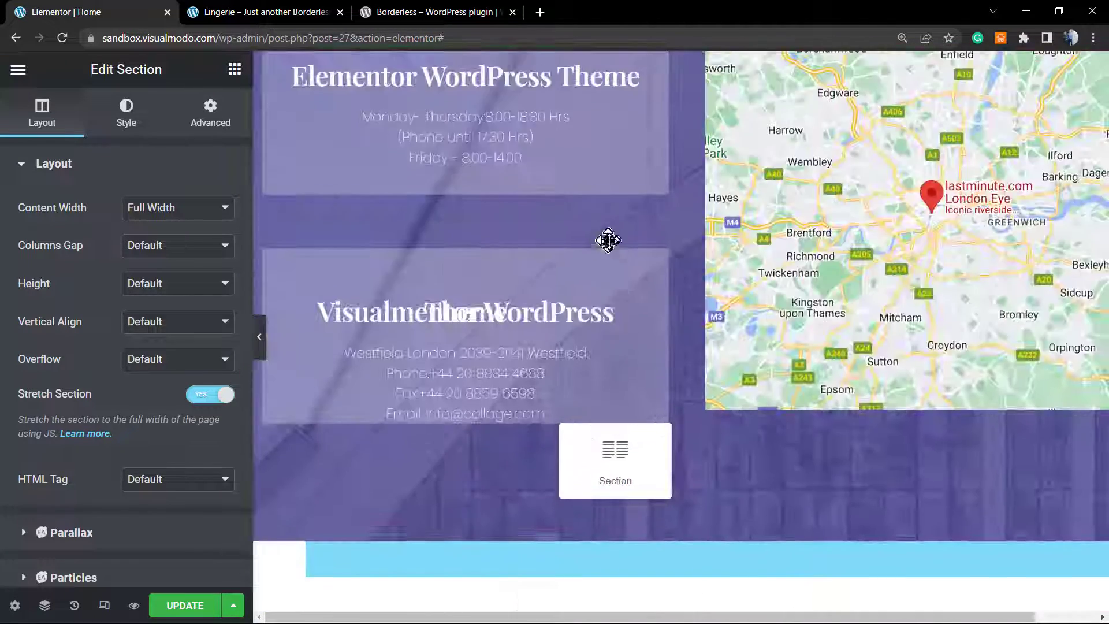
{"action": "scroll", "coordinate": [609, 241], "scroll_direction": "up", "scroll_amount": 15}
{"action": "left_click_drag", "start_coordinate": [610, 241], "coordinate": [556, 249]}
{"action": "scroll", "coordinate": [604, 272], "scroll_direction": "up", "scroll_amount": 15}
{"action": "scroll", "coordinate": [591, 287], "scroll_direction": "up", "scroll_amount": 10}
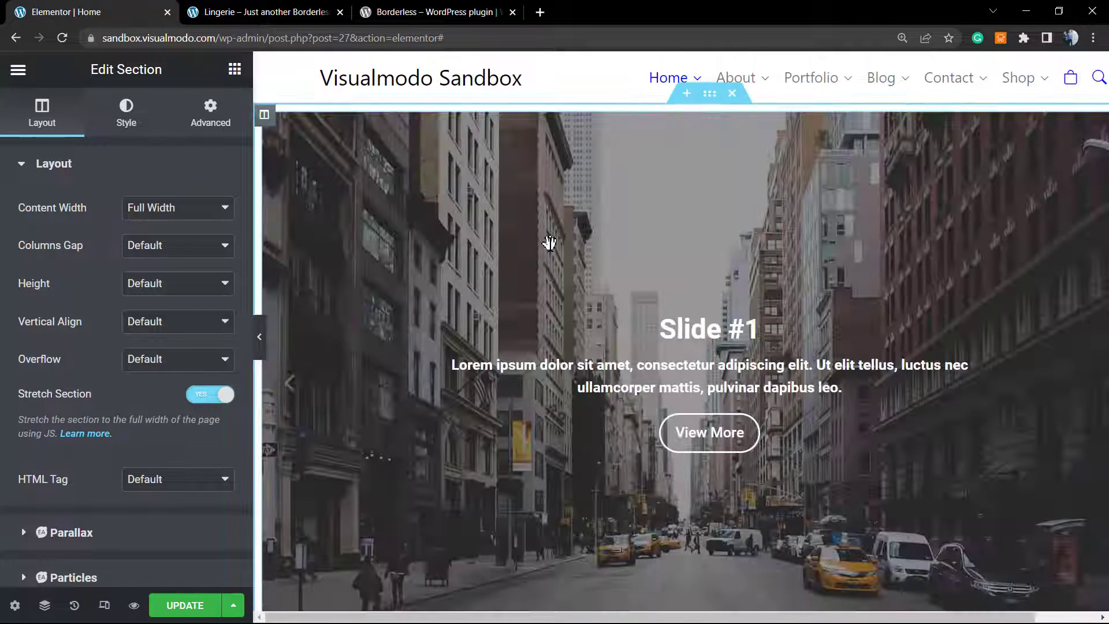
{"action": "scroll", "coordinate": [514, 275], "scroll_direction": "down", "scroll_amount": 5}
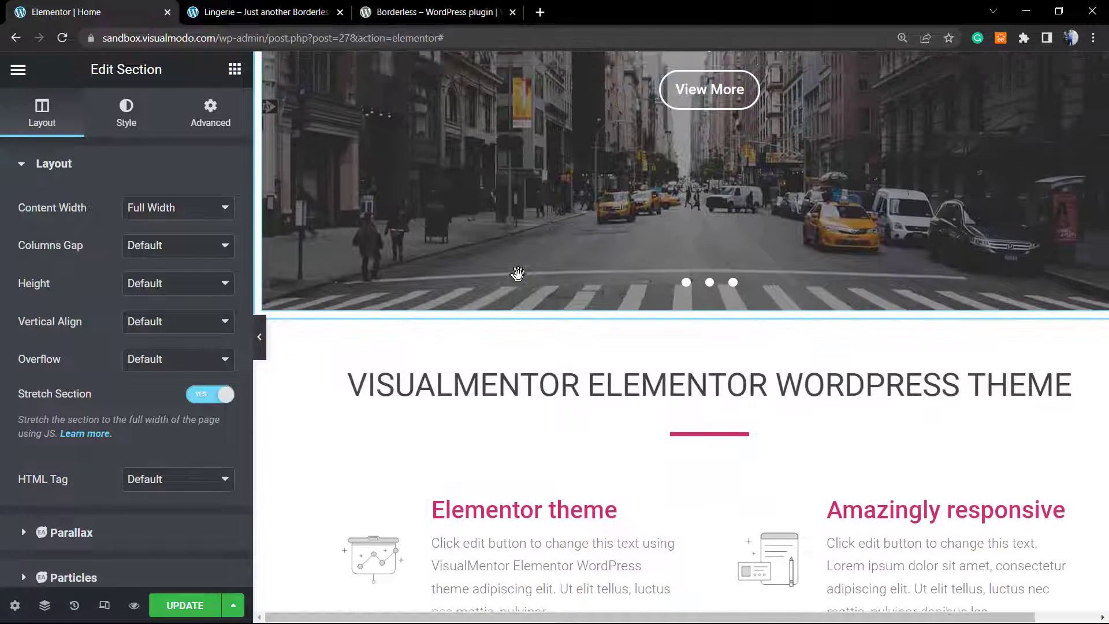
{"action": "scroll", "coordinate": [516, 275], "scroll_direction": "up", "scroll_amount": 5}
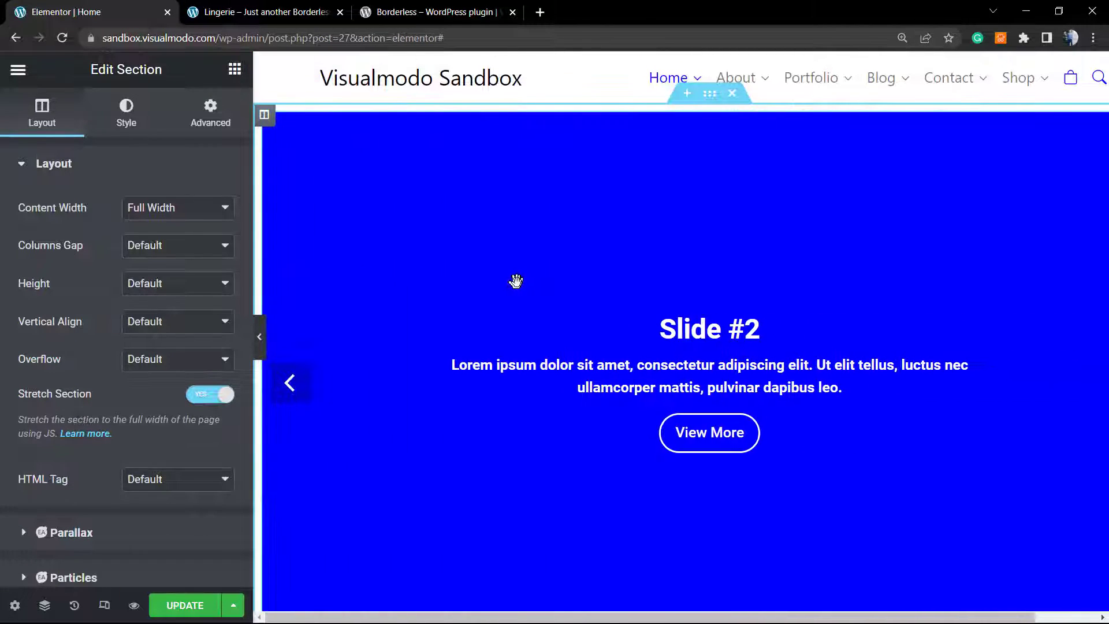